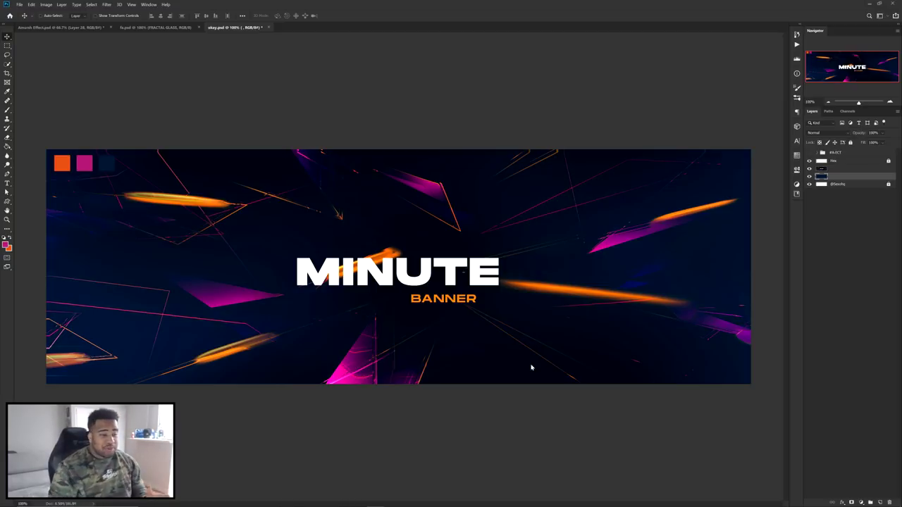
Hide the finished banner artwork layer so that only the navy background and the reference swatches remain.
{"action": "left_click", "coordinate": [809, 169]}
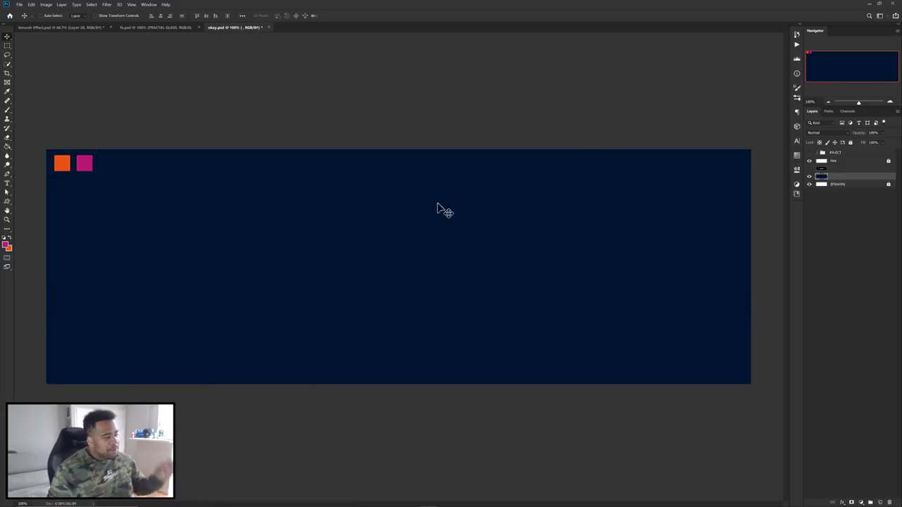
Sample the orange and magenta swatches and the navy background to inspect their hex codes, without applying a new foreground colour.
{"action": "left_click", "coordinate": [5, 244]}
{"action": "left_click_drag", "start_coordinate": [614, 197], "coordinate": [114, 194]}
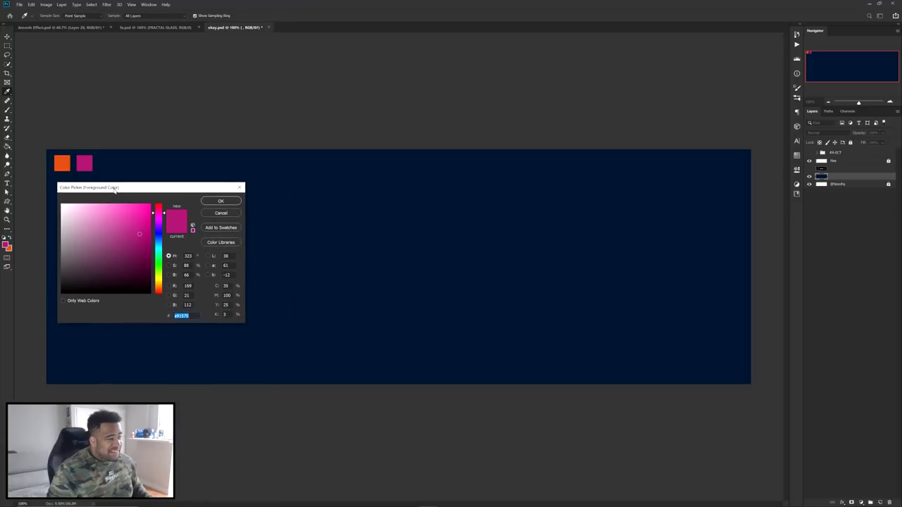
{"action": "left_click", "coordinate": [69, 161]}
{"action": "left_click", "coordinate": [88, 162]}
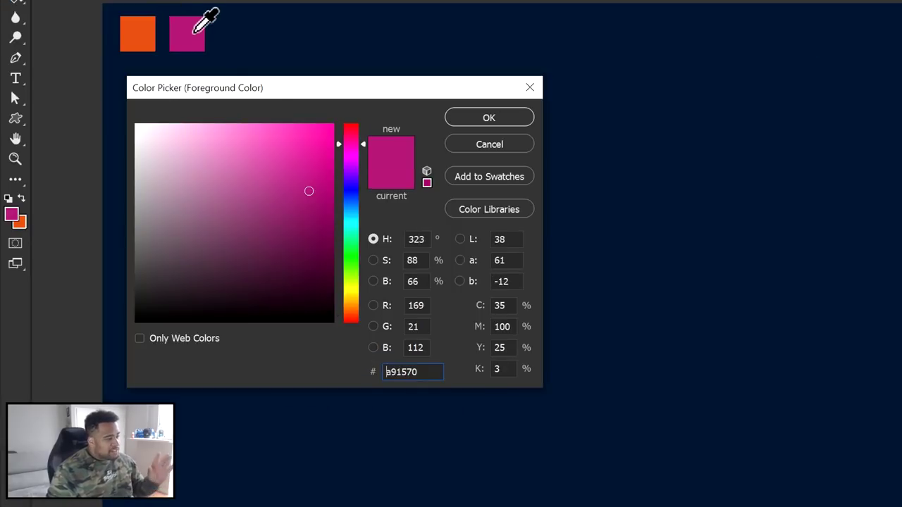
{"action": "left_click", "coordinate": [334, 42]}
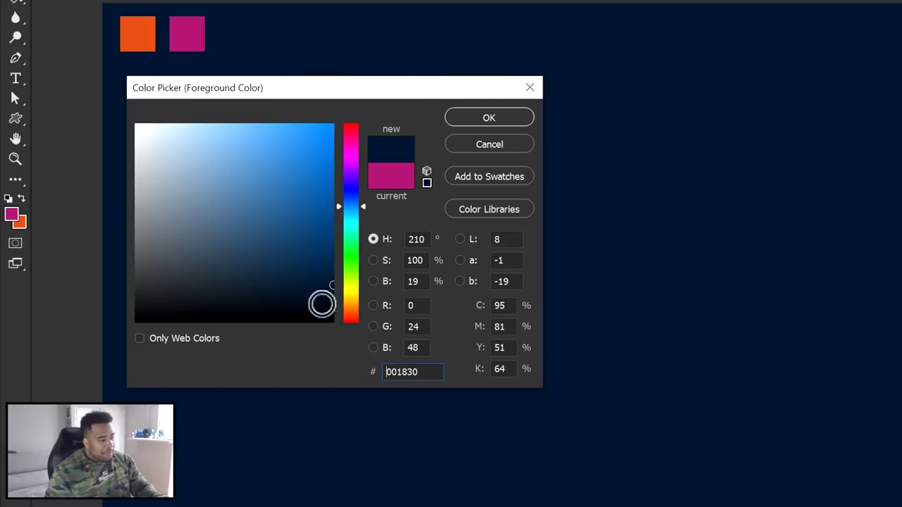
{"action": "left_click_drag", "start_coordinate": [427, 372], "coordinate": [351, 365]}
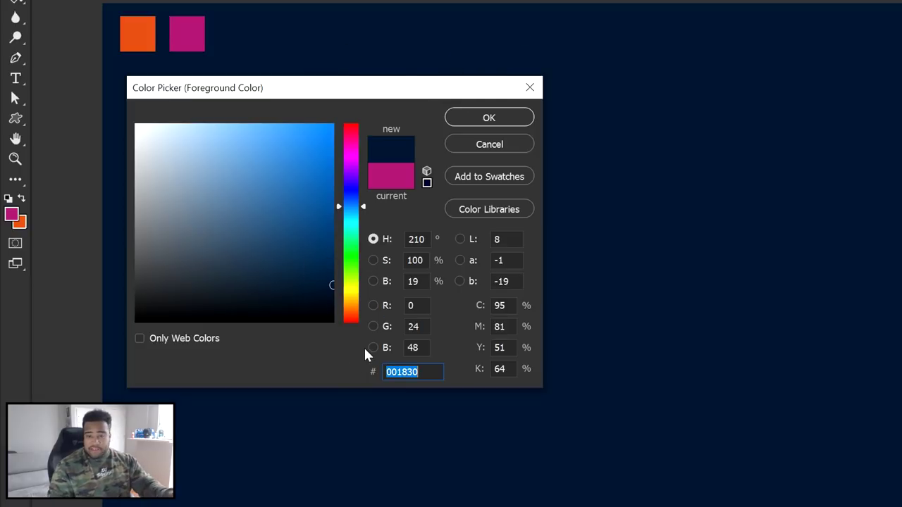
{"action": "left_click_drag", "start_coordinate": [350, 143], "coordinate": [357, 217]}
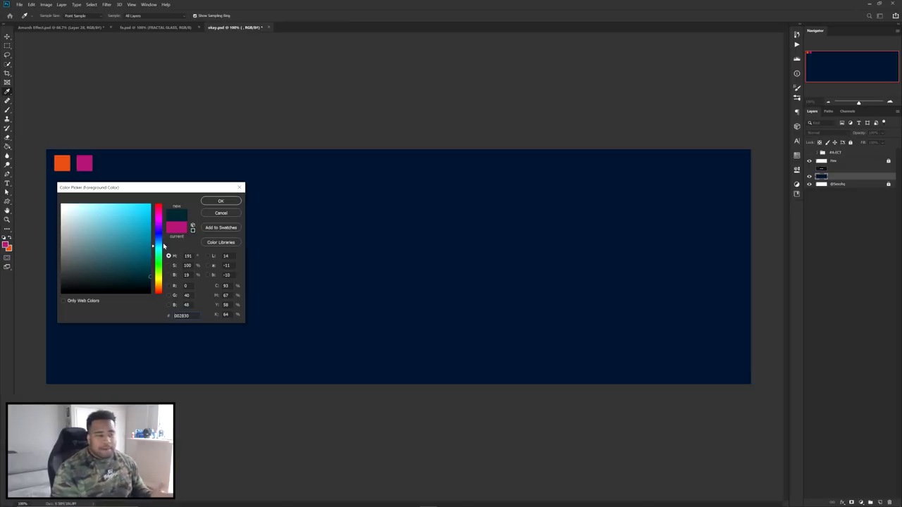
{"action": "left_click", "coordinate": [237, 213]}
{"action": "key", "text": "v"}
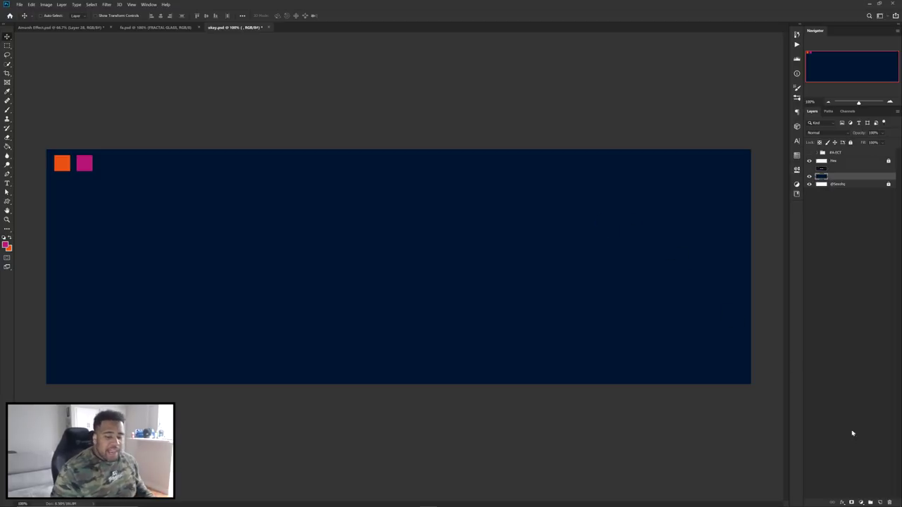
Create a new layer and draw a closed, elongated triangle path across the banner's upper-right area with the Pen tool.
{"action": "left_click", "coordinate": [879, 502]}
{"action": "key", "text": "p"}
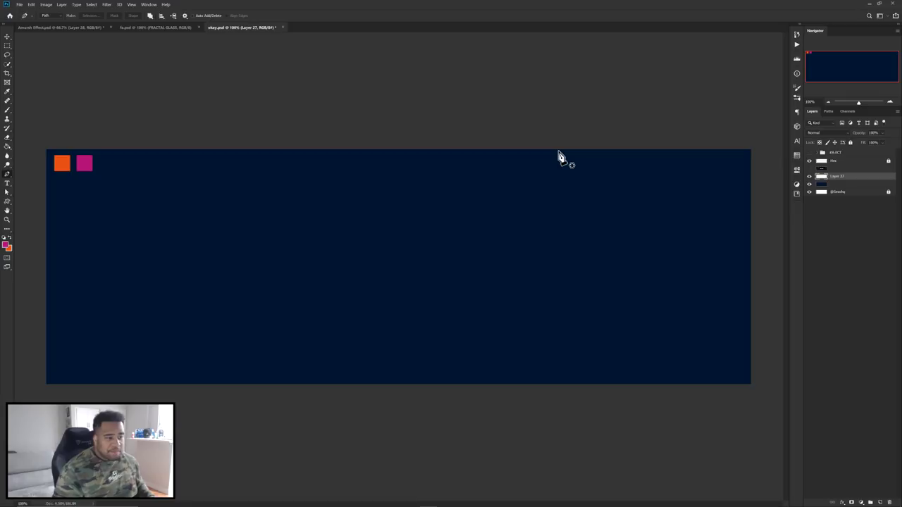
{"action": "left_click", "coordinate": [588, 134]}
{"action": "left_click", "coordinate": [499, 257]}
{"action": "left_click", "coordinate": [682, 131]}
{"action": "left_click", "coordinate": [589, 134]}
Draw two more narrow triangle paths, one running off the banner's lower-right edge and one slanting across its centre.
{"action": "left_click", "coordinate": [682, 390]}
{"action": "left_click", "coordinate": [554, 316]}
{"action": "left_click", "coordinate": [638, 418]}
{"action": "left_click", "coordinate": [422, 223]}
{"action": "left_click", "coordinate": [457, 253]}
{"action": "left_click", "coordinate": [294, 316]}
Draw a large triangle path over the upper-left area, shift it up and outward, and add a narrow triangle path at the lower left.
{"action": "left_click", "coordinate": [242, 123]}
{"action": "left_click", "coordinate": [321, 254]}
{"action": "left_click", "coordinate": [167, 216]}
{"action": "left_click", "coordinate": [243, 123]}
{"action": "left_click_drag", "start_coordinate": [314, 256], "coordinate": [287, 235]}
{"action": "left_click", "coordinate": [133, 409]}
{"action": "left_click", "coordinate": [245, 309]}
{"action": "left_click", "coordinate": [202, 417]}
{"action": "left_click", "coordinate": [134, 408]}
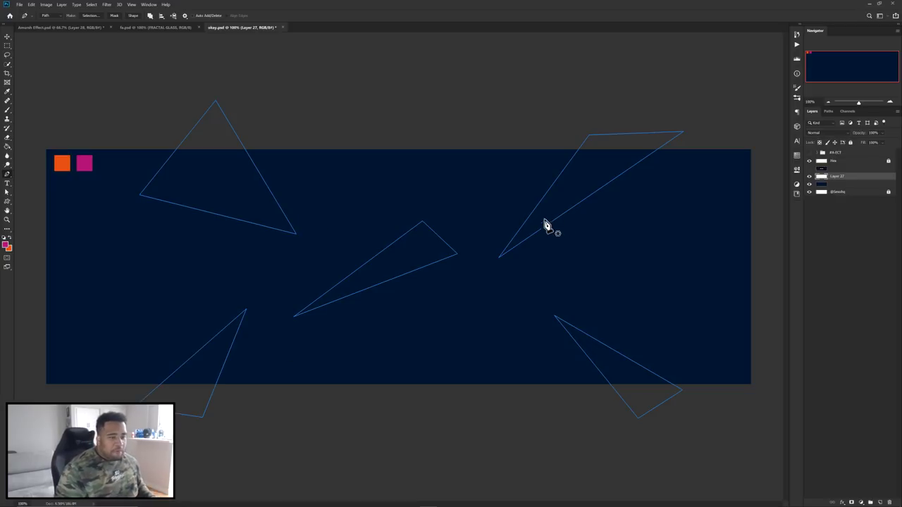
Check the hard round brush's size and hardness, and restore the dismissed triangle paths.
{"action": "key", "text": "b"}
{"action": "right_click", "coordinate": [363, 202]}
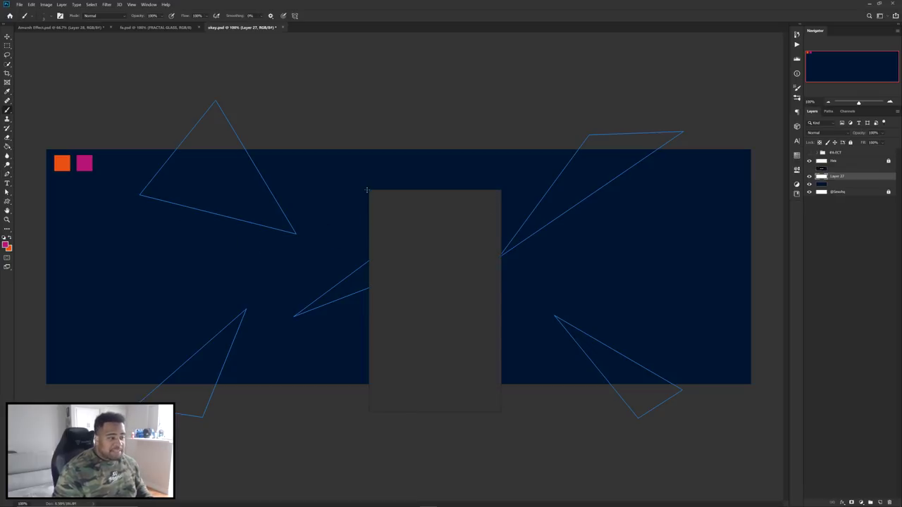
{"action": "key", "text": "Tab"}
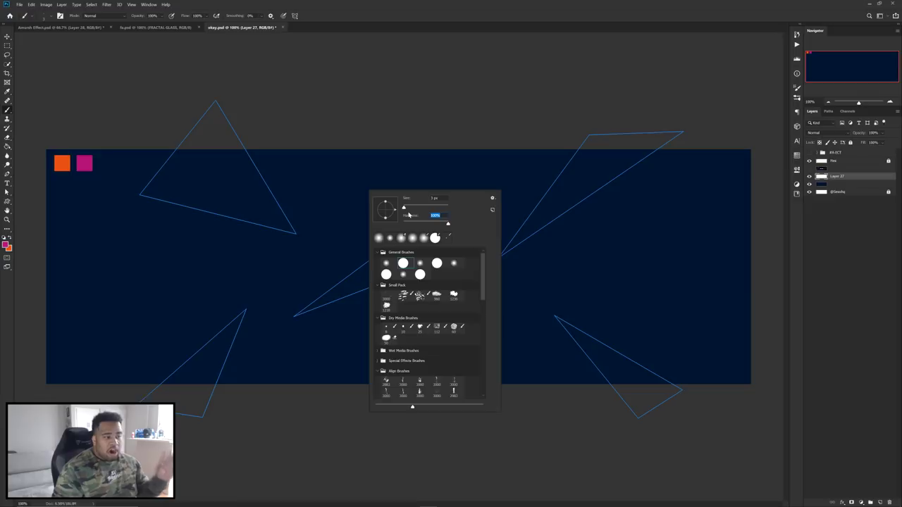
{"action": "key", "text": "Return"}
{"action": "key", "text": "Return"}
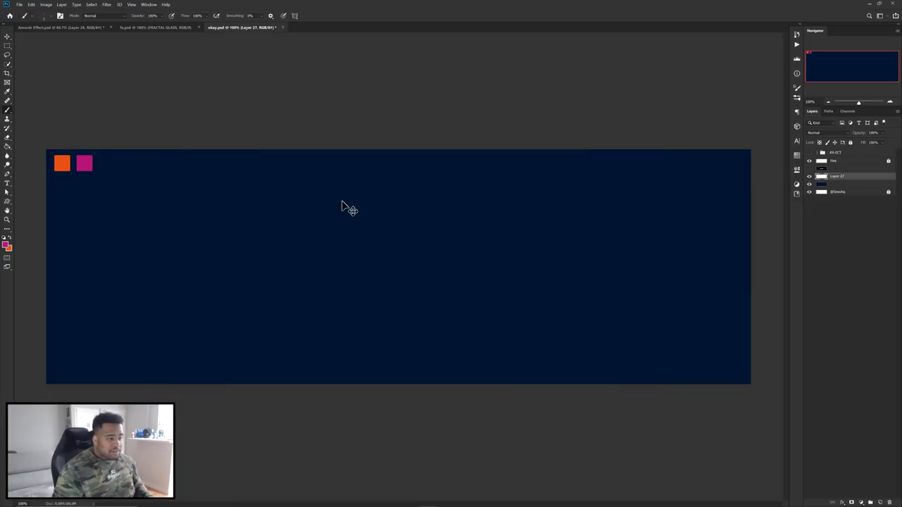
{"action": "key", "text": "p"}
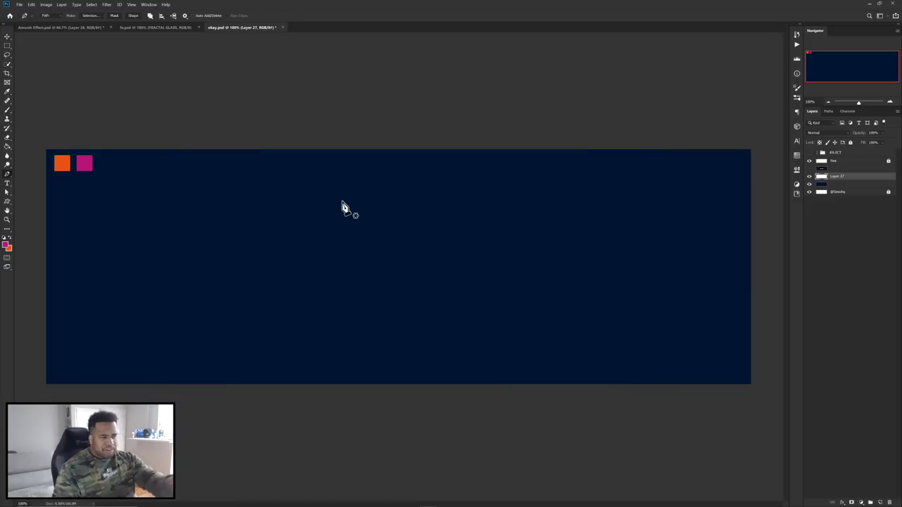
{"action": "key", "text": "ctrl+z"}
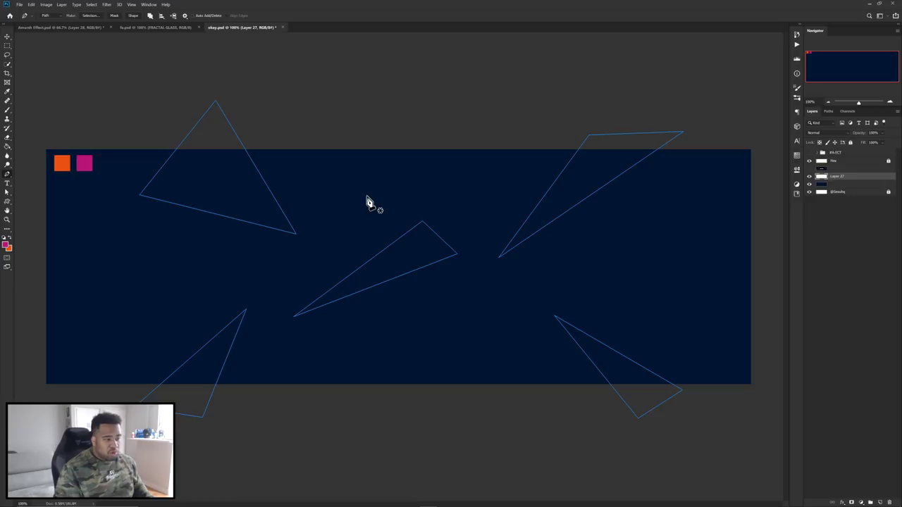
Stroke the triangle paths in magenta using the Brush without simulated pressure, and delete the paths.
{"action": "right_click", "coordinate": [413, 174]}
{"action": "left_click", "coordinate": [435, 219]}
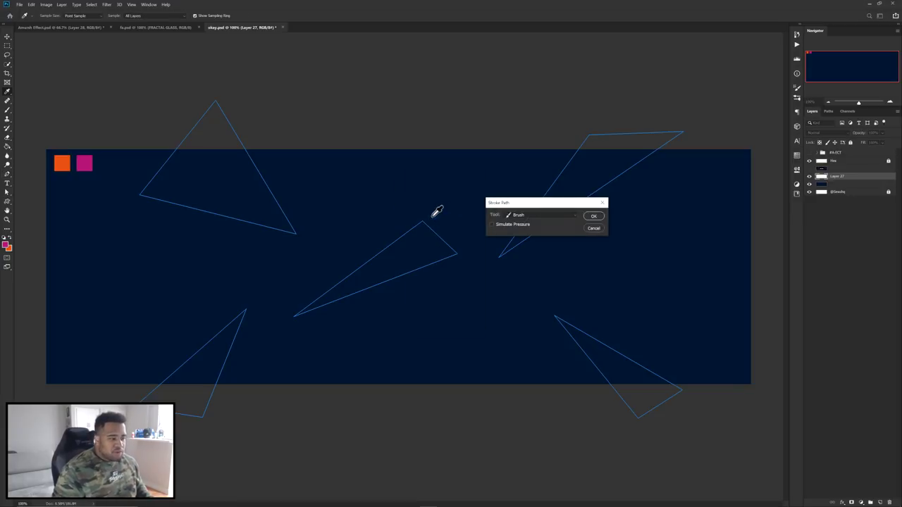
{"action": "left_click", "coordinate": [521, 215]}
{"action": "left_click", "coordinate": [532, 230]}
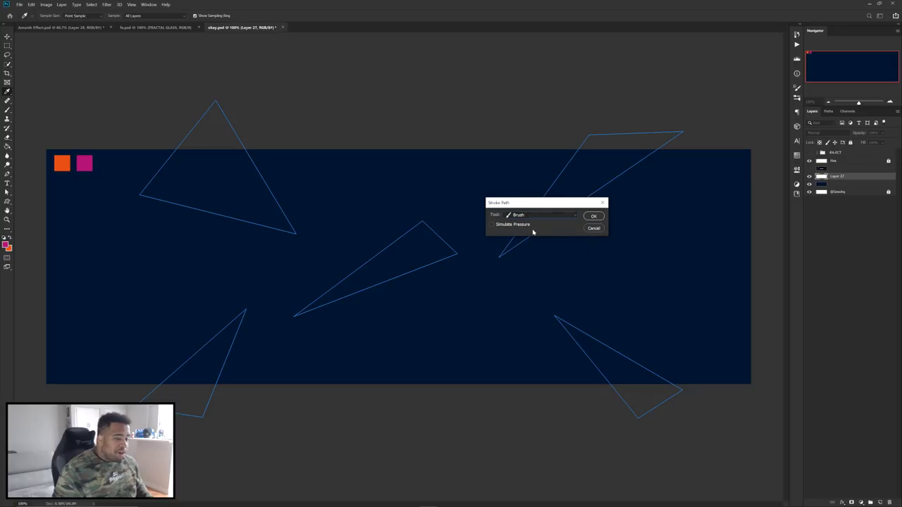
{"action": "left_click", "coordinate": [592, 217]}
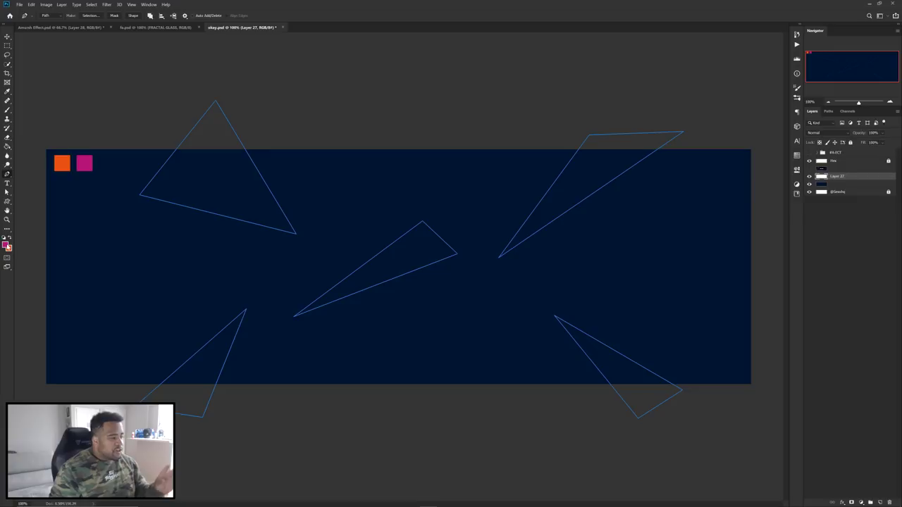
{"action": "left_click", "coordinate": [6, 244]}
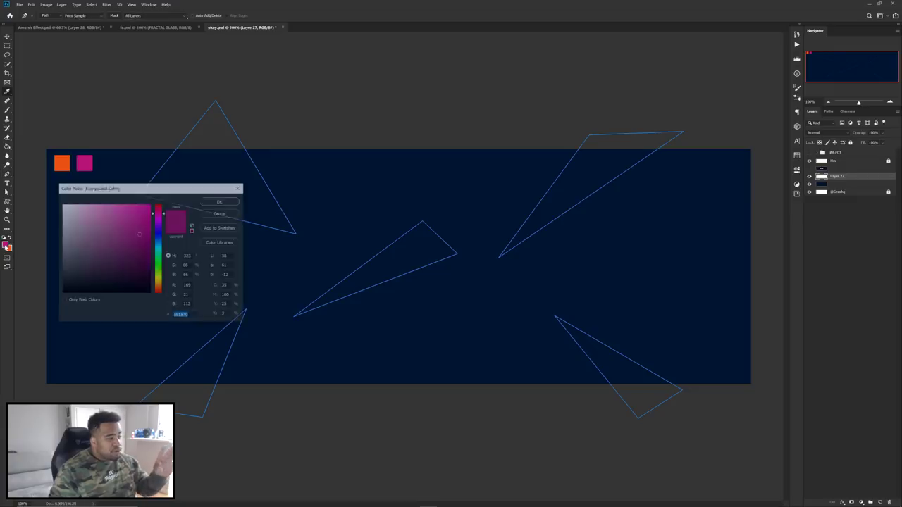
{"action": "left_click", "coordinate": [216, 203]}
{"action": "right_click", "coordinate": [503, 182]}
{"action": "left_click", "coordinate": [518, 189]}
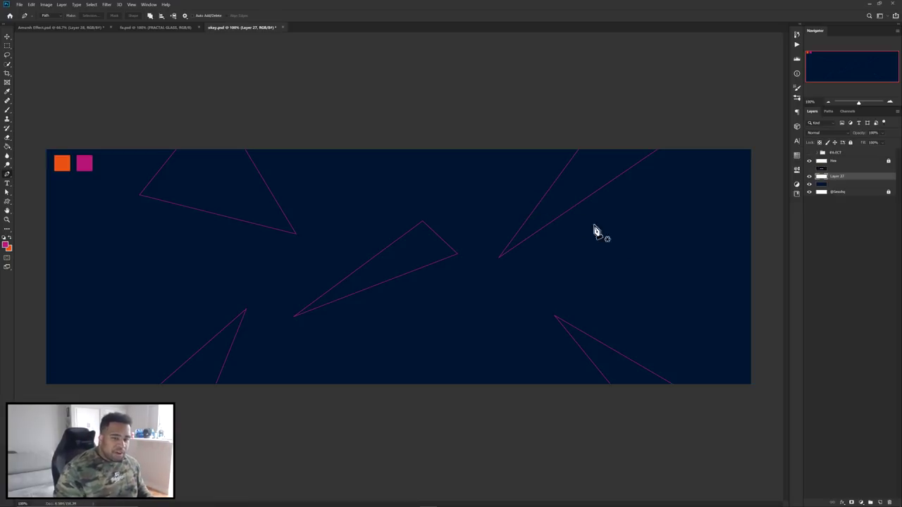
Create a new layer and set the foreground colour to a darker shade of the background navy, 000c17.
{"action": "left_click", "coordinate": [879, 502]}
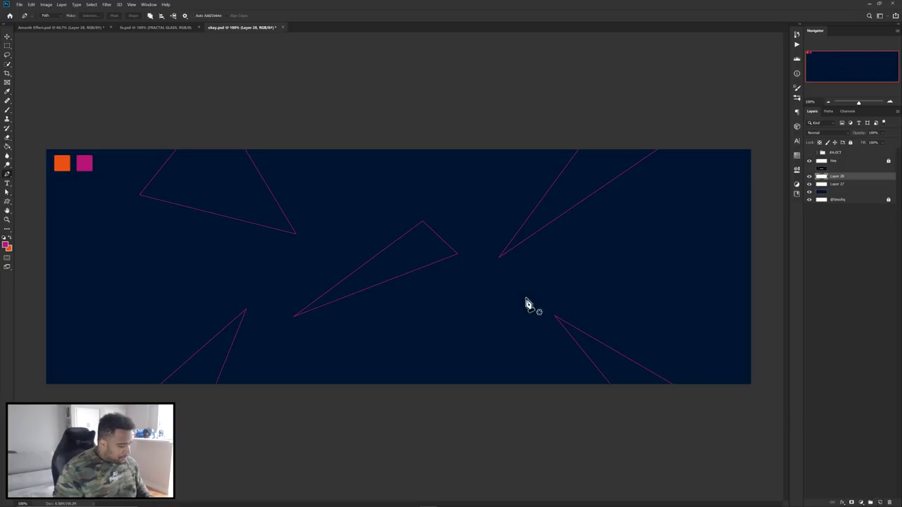
{"action": "left_click", "coordinate": [7, 245]}
{"action": "left_click", "coordinate": [341, 198]}
{"action": "left_click_drag", "start_coordinate": [169, 188], "coordinate": [622, 189]}
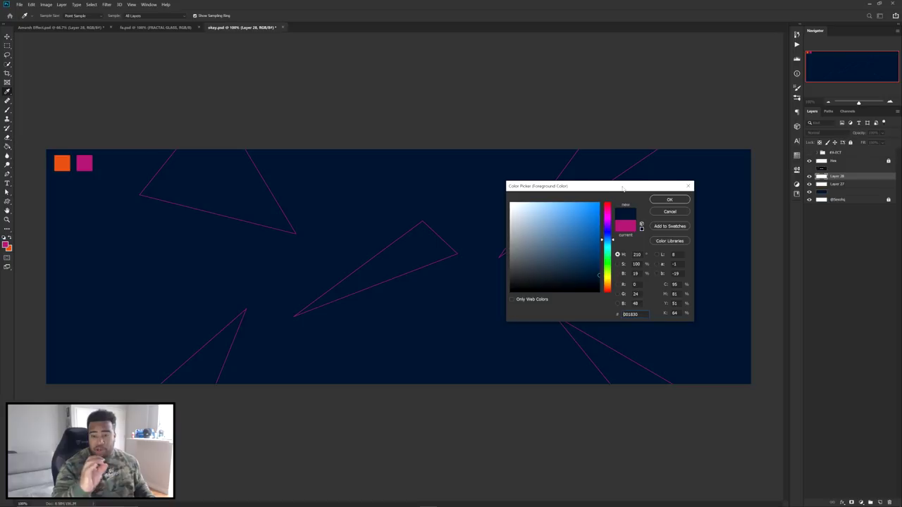
{"action": "left_click_drag", "start_coordinate": [599, 274], "coordinate": [611, 284]}
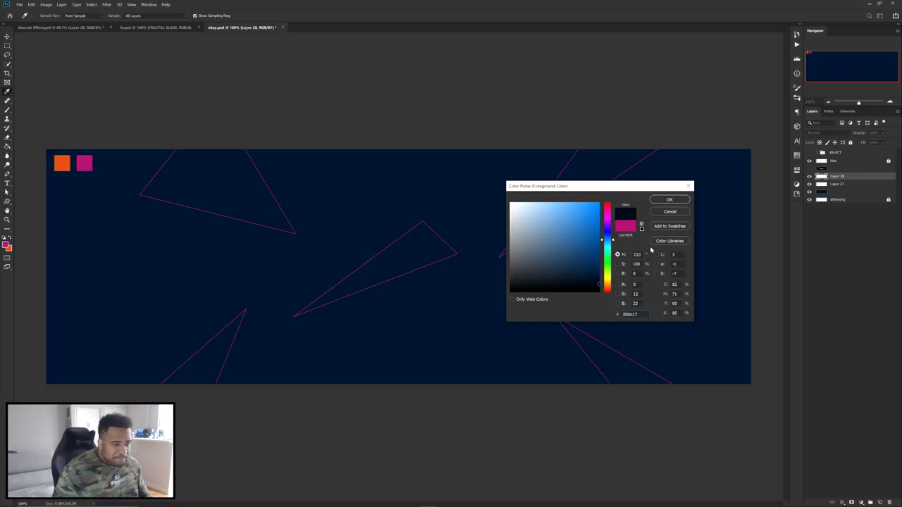
{"action": "left_click", "coordinate": [670, 199]}
Prepare a very large soft round brush of about 1120 px with 0% hardness.
{"action": "key", "text": "b"}
{"action": "left_click_drag", "start_coordinate": [364, 258], "coordinate": [462, 266]}
{"action": "mouse_move", "coordinate": [321, 264]}
{"action": "left_mouse_down"}
{"action": "mouse_move", "coordinate": [405, 270]}
{"action": "mouse_move", "coordinate": [398, 251]}
{"action": "left_mouse_up"}
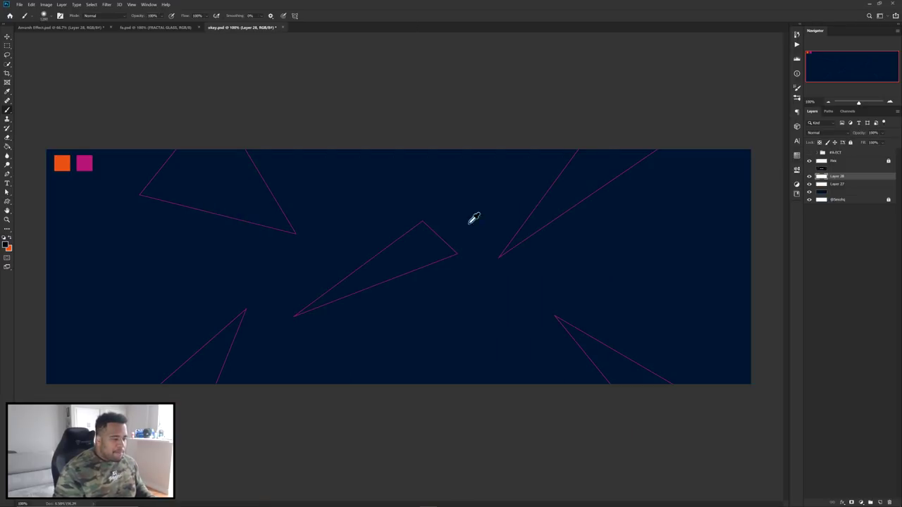
{"action": "left_click_drag", "start_coordinate": [473, 216], "coordinate": [444, 235]}
{"action": "right_click", "coordinate": [445, 232]}
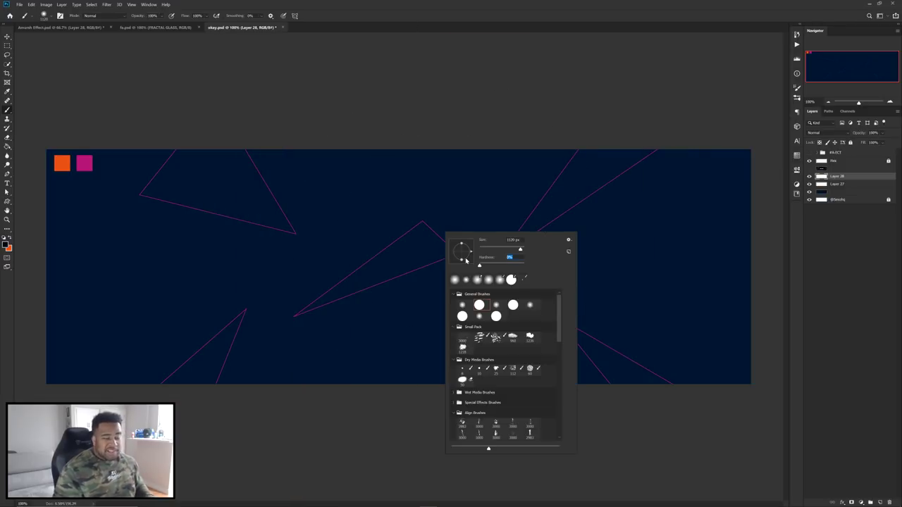
{"action": "left_click", "coordinate": [371, 257]}
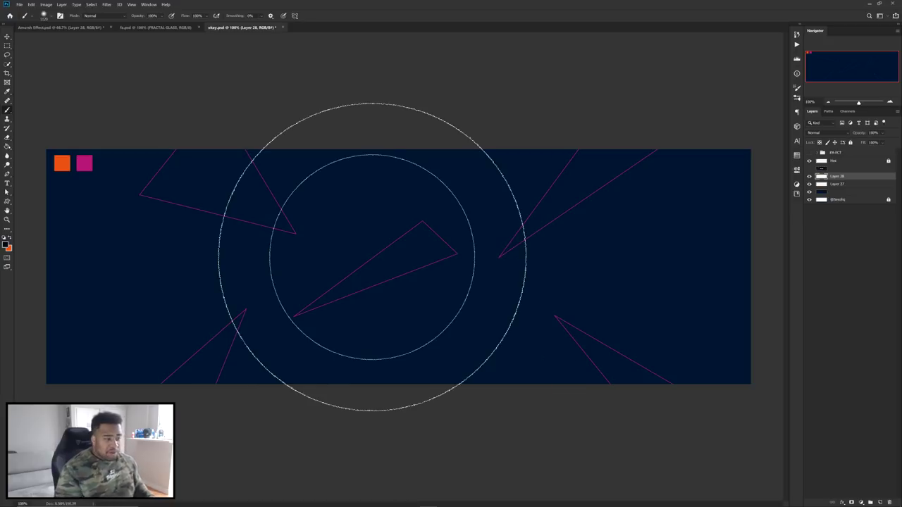
{"action": "mouse_move", "coordinate": [372, 257]}
{"action": "left_mouse_down"}
{"action": "mouse_move", "coordinate": [521, 256]}
{"action": "mouse_move", "coordinate": [328, 260]}
{"action": "mouse_move", "coordinate": [384, 260]}
{"action": "mouse_move", "coordinate": [386, 310]}
{"action": "mouse_move", "coordinate": [389, 119]}
{"action": "left_mouse_up"}
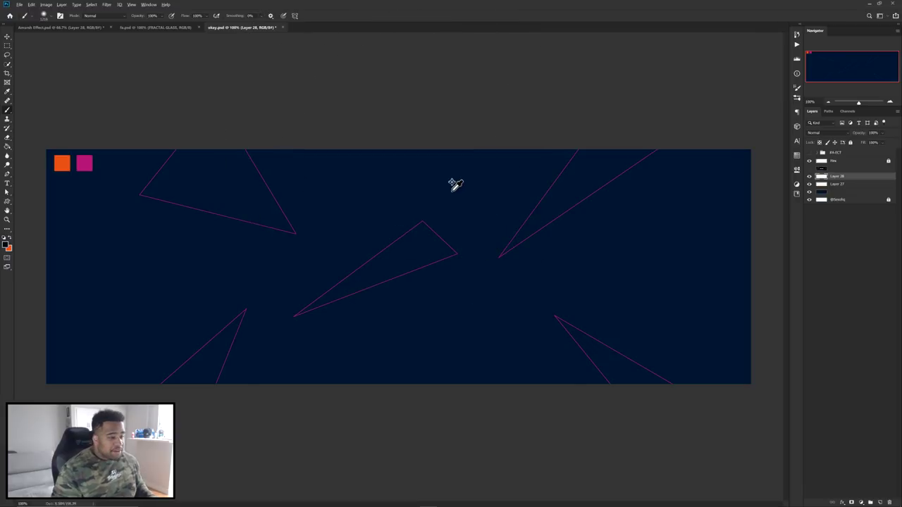
Try painting soft dark shading along the banner's lower edge with the oversized brush.
{"action": "key", "text": "ctrl+minus"}
{"action": "left_click", "coordinate": [434, 318]}
{"action": "left_click_drag", "start_coordinate": [542, 393], "coordinate": [422, 409]}
{"action": "key", "text": "ctrl+z"}
{"action": "left_click_drag", "start_coordinate": [393, 313], "coordinate": [407, 315]}
{"action": "mouse_move", "coordinate": [475, 405]}
{"action": "left_mouse_down"}
{"action": "mouse_move", "coordinate": [470, 439]}
{"action": "mouse_move", "coordinate": [386, 450]}
{"action": "left_mouse_up"}
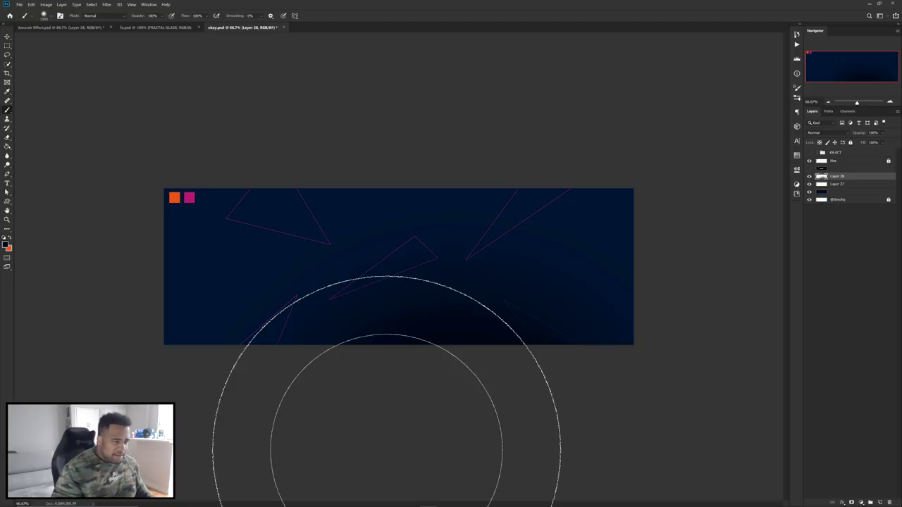
{"action": "key", "text": "ctrl+z"}
Paint soft dark shading over the banner's centre and upper edge, varying the brush size between strokes.
{"action": "right_click", "coordinate": [401, 303], "text": "alt"}
{"action": "mouse_move", "coordinate": [416, 451]}
{"action": "left_mouse_down"}
{"action": "mouse_move", "coordinate": [332, 461]}
{"action": "mouse_move", "coordinate": [430, 445]}
{"action": "left_mouse_up"}
{"action": "right_click", "coordinate": [402, 303], "text": "alt"}
{"action": "left_click_drag", "start_coordinate": [417, 270], "coordinate": [282, 201]}
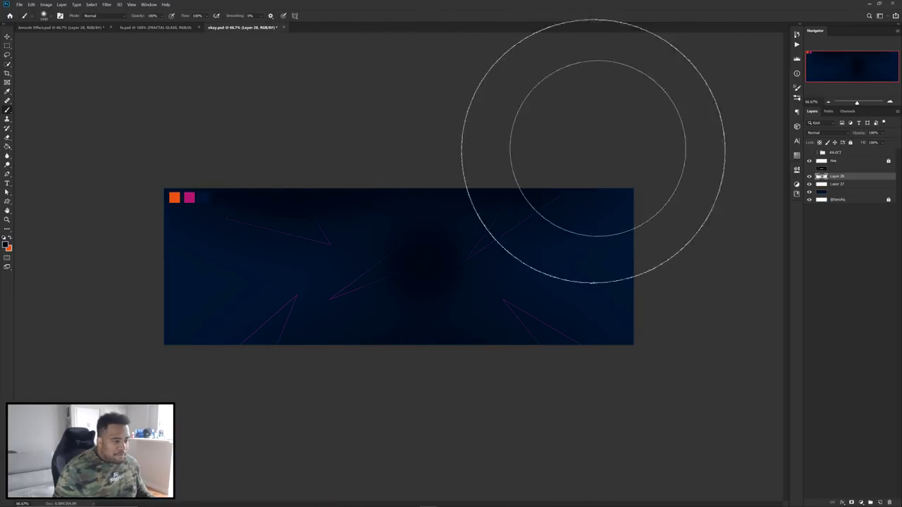
{"action": "right_click", "coordinate": [416, 257], "text": "alt"}
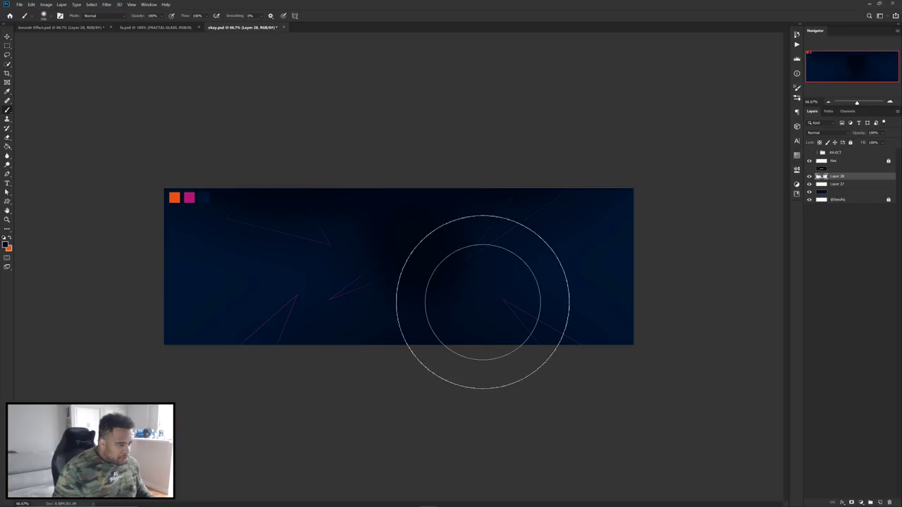
Soften the dark shading with a large soft eraser and lower the shading layer's opacity to 93%.
{"action": "key", "text": "e"}
{"action": "right_click", "coordinate": [389, 286], "text": "alt"}
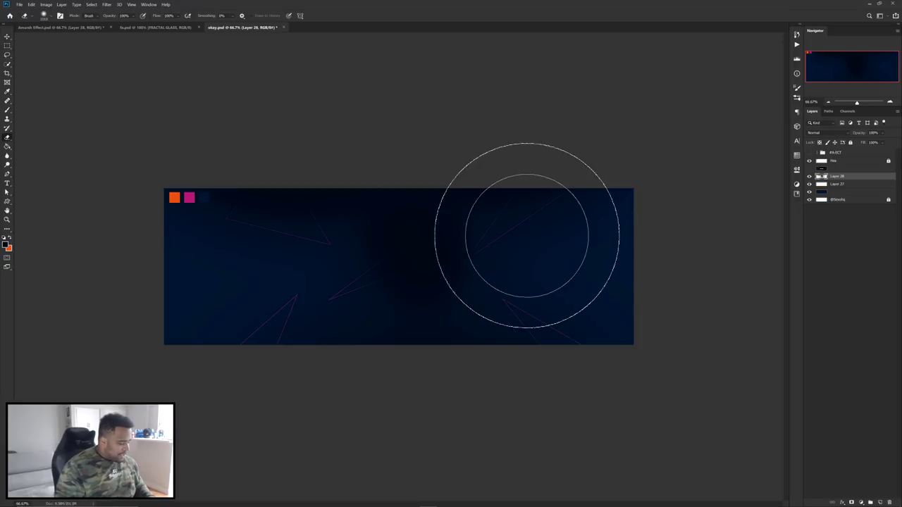
{"action": "left_click", "coordinate": [881, 133]}
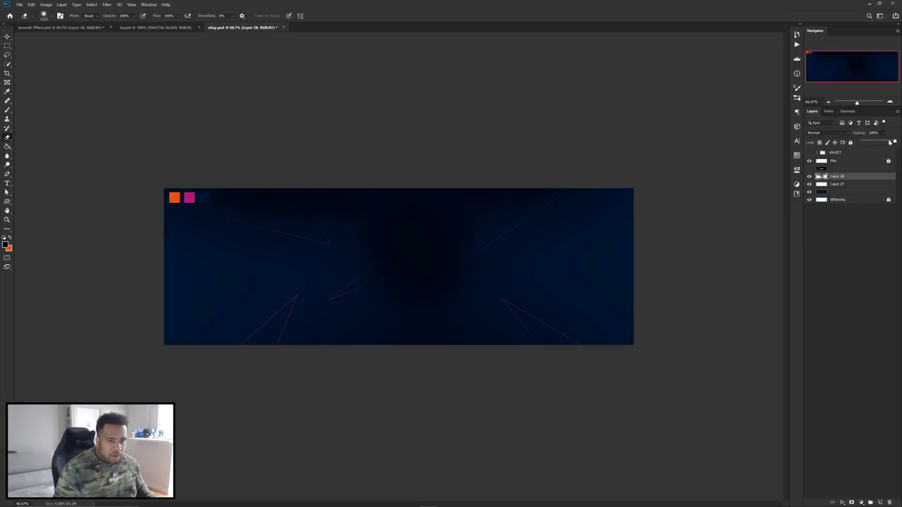
{"action": "left_click_drag", "start_coordinate": [889, 142], "coordinate": [893, 143]}
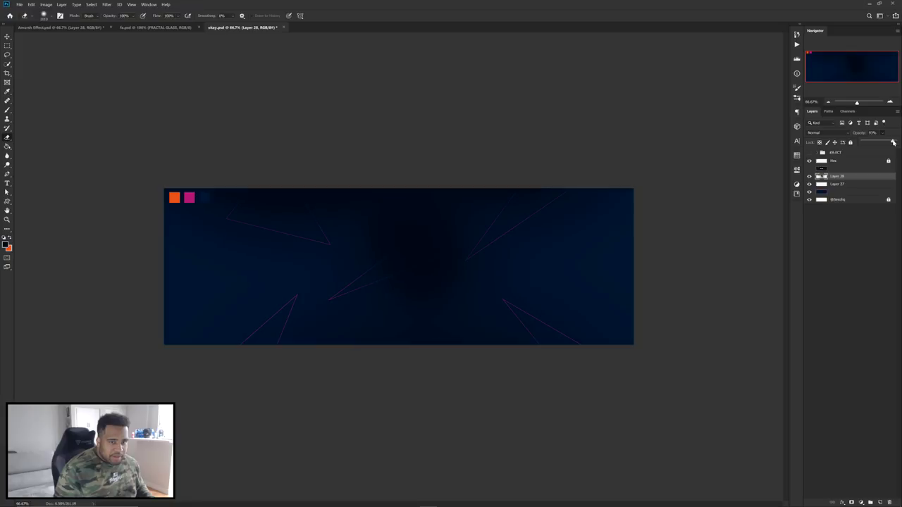
Brush more dark shading around the banner's outer edges and add a new empty layer above the shading layer.
{"action": "key", "text": "v"}
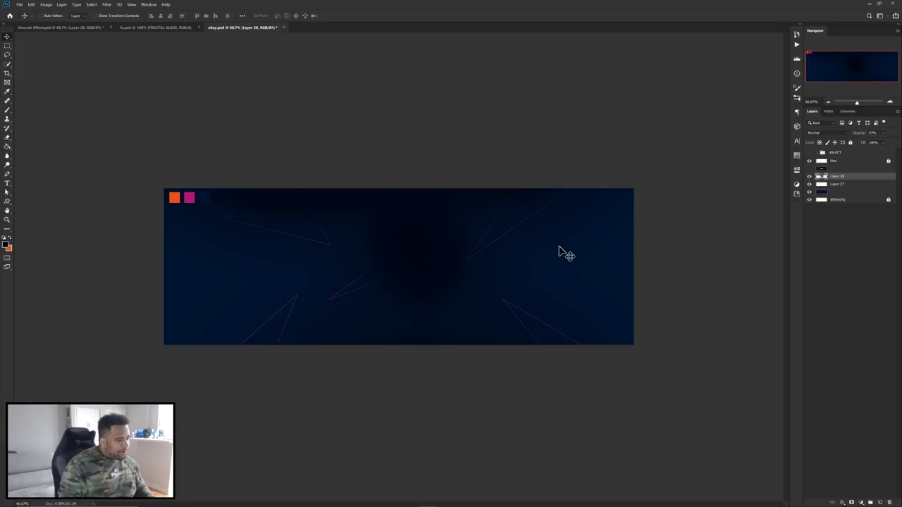
{"action": "key", "text": "b"}
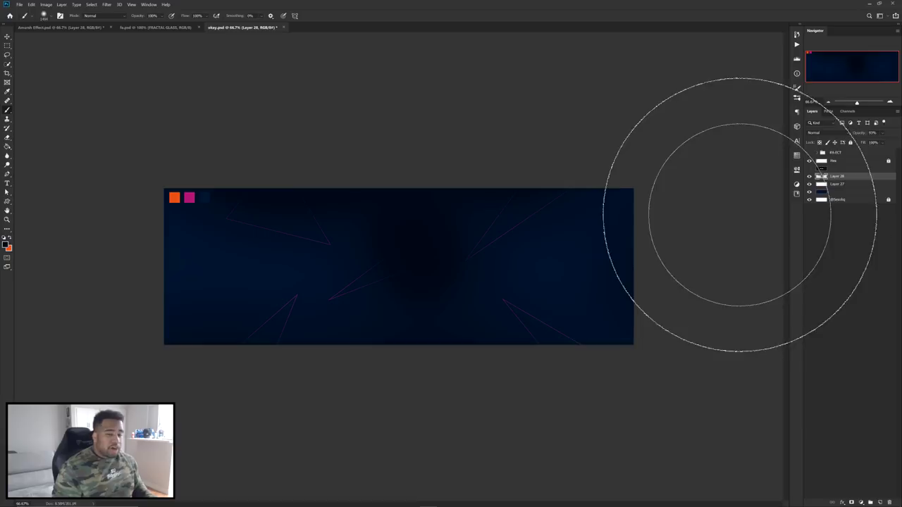
{"action": "left_click", "coordinate": [880, 503]}
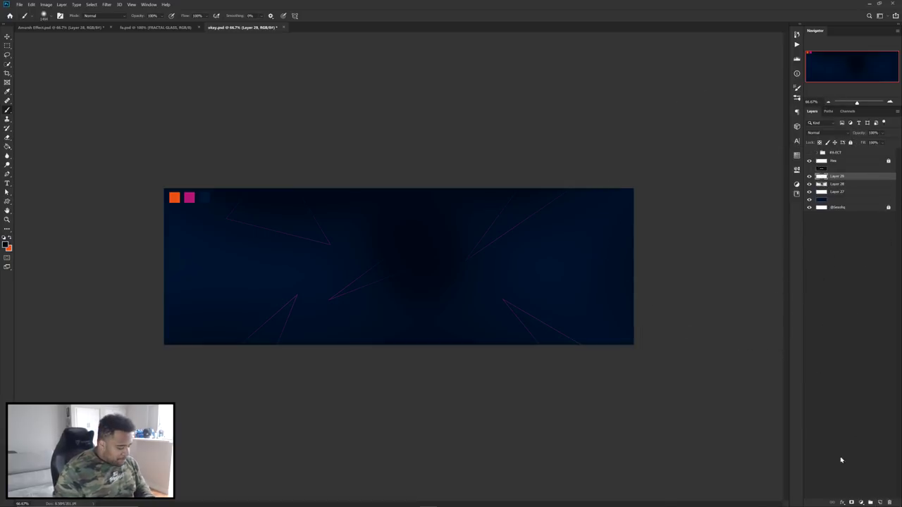
Draw two closed triangular Pen paths on the banner's right half, one over the upper edge and one over the lower-right edge.
{"action": "key", "text": "p"}
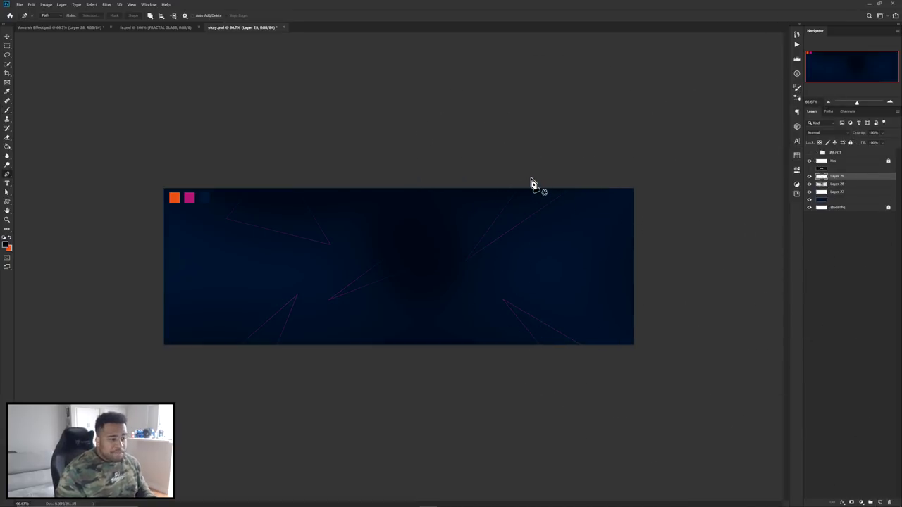
{"action": "left_click", "coordinate": [524, 175]}
{"action": "left_click", "coordinate": [516, 248]}
{"action": "left_click", "coordinate": [657, 166]}
{"action": "left_click", "coordinate": [524, 176]}
{"action": "left_click", "coordinate": [666, 307]}
{"action": "left_click", "coordinate": [467, 277]}
{"action": "left_click", "coordinate": [502, 368]}
{"action": "left_click", "coordinate": [666, 307]}
Draw two more closed triangular paths near the centre, one extending past the bottom edge and one past the top edge.
{"action": "left_click", "coordinate": [392, 300]}
{"action": "left_click", "coordinate": [313, 380]}
{"action": "left_click", "coordinate": [386, 396]}
{"action": "left_click", "coordinate": [393, 299]}
{"action": "left_click", "coordinate": [340, 171]}
{"action": "left_click", "coordinate": [391, 163]}
{"action": "left_click", "coordinate": [427, 234]}
{"action": "left_click", "coordinate": [340, 172]}
Add a long triangular path across the left edge, a slim one below it, and a tiny one right of centre.
{"action": "left_click", "coordinate": [369, 241]}
{"action": "left_click", "coordinate": [136, 239]}
{"action": "left_click", "coordinate": [133, 301]}
{"action": "left_click", "coordinate": [368, 241]}
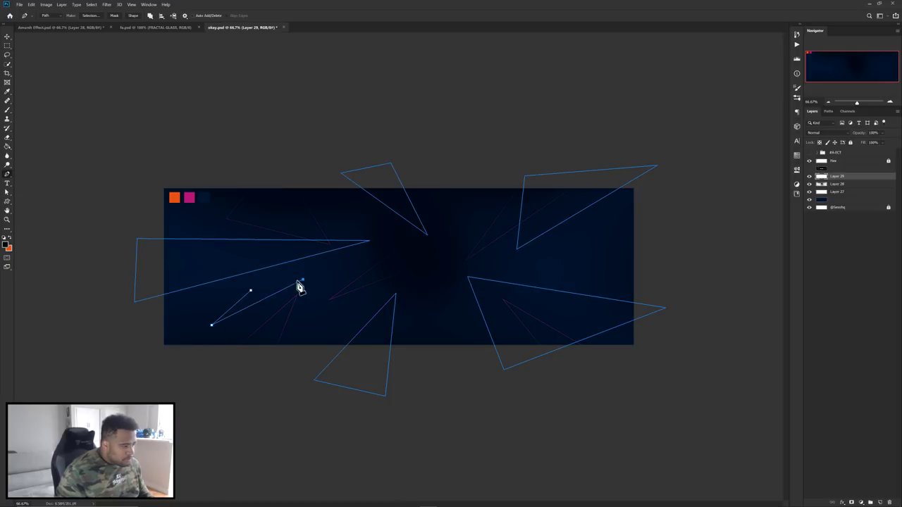
{"action": "left_click", "coordinate": [251, 291]}
{"action": "left_click", "coordinate": [462, 235]}
{"action": "left_click", "coordinate": [445, 249]}
{"action": "left_click", "coordinate": [475, 235]}
{"action": "left_click", "coordinate": [462, 235]}
{"action": "left_click_drag", "start_coordinate": [477, 236], "coordinate": [476, 228]}
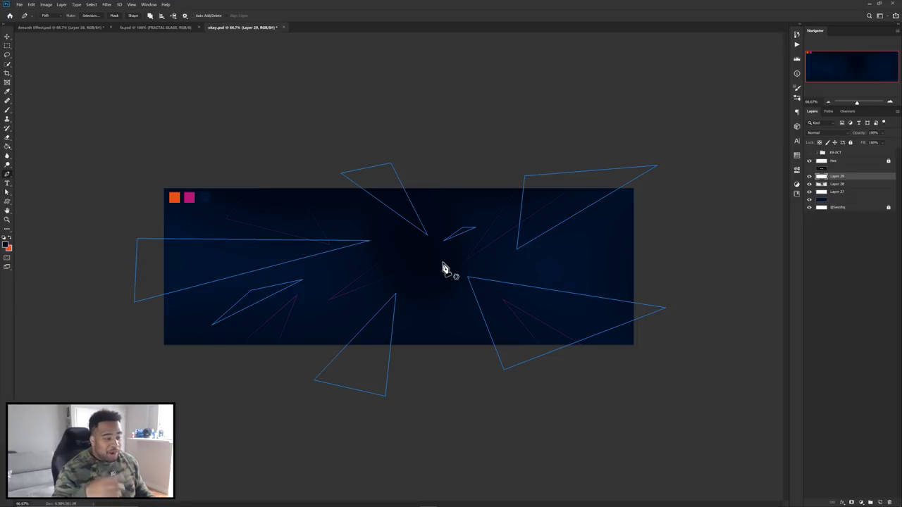
Draw an adjoining triangular path sharing the apex and right edge of the lower-centre triangle.
{"action": "scroll", "coordinate": [392, 296], "scroll_direction": "up", "scroll_amount": 5}
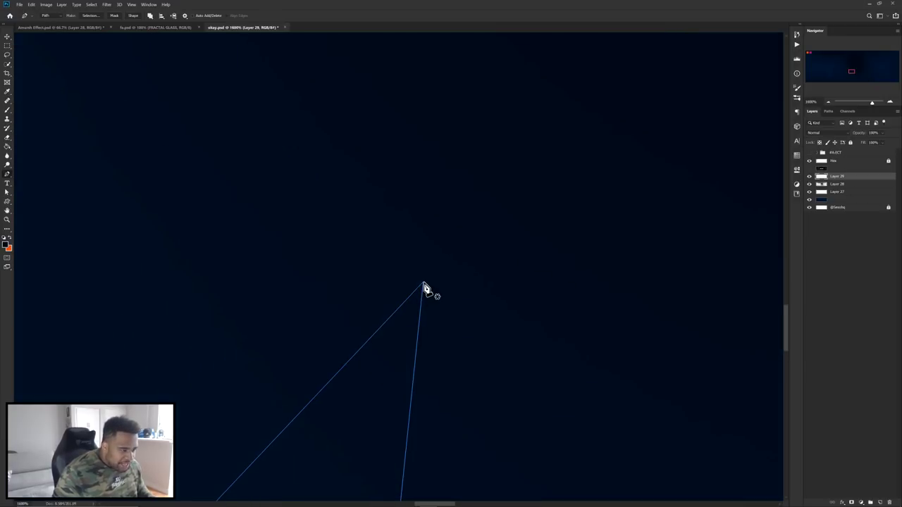
{"action": "scroll", "coordinate": [427, 303], "scroll_direction": "down", "scroll_amount": 1}
{"action": "scroll", "coordinate": [427, 303], "scroll_direction": "down", "scroll_amount": 5}
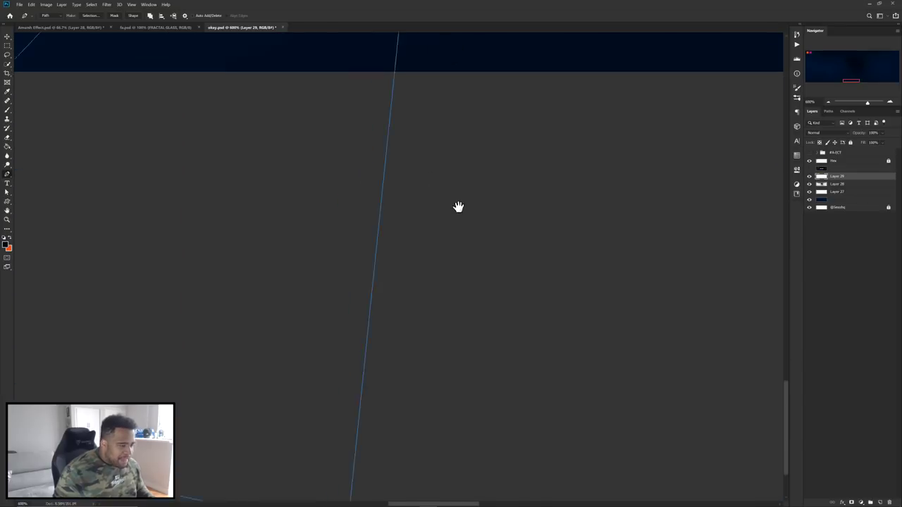
{"action": "left_click_drag", "start_coordinate": [455, 235], "coordinate": [469, 205]}
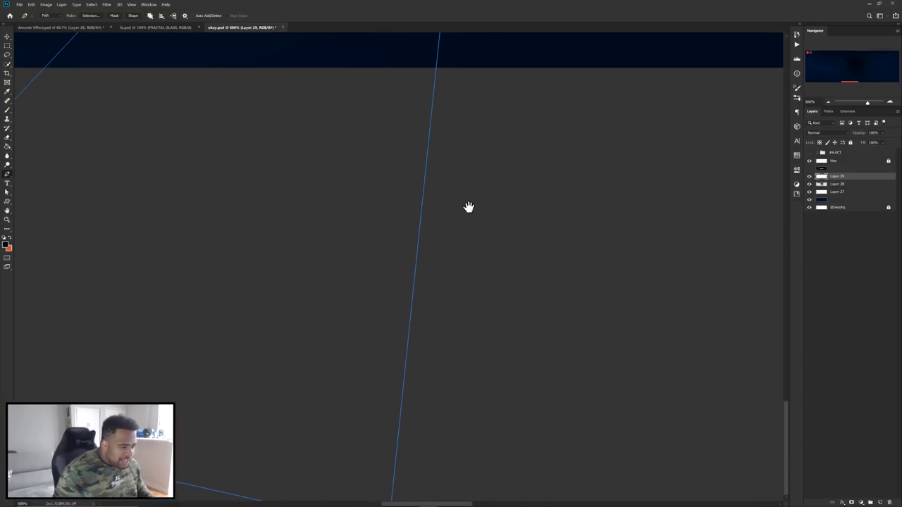
{"action": "scroll", "coordinate": [445, 360], "scroll_direction": "down", "scroll_amount": 4}
{"action": "scroll", "coordinate": [438, 398], "scroll_direction": "up", "scroll_amount": 3}
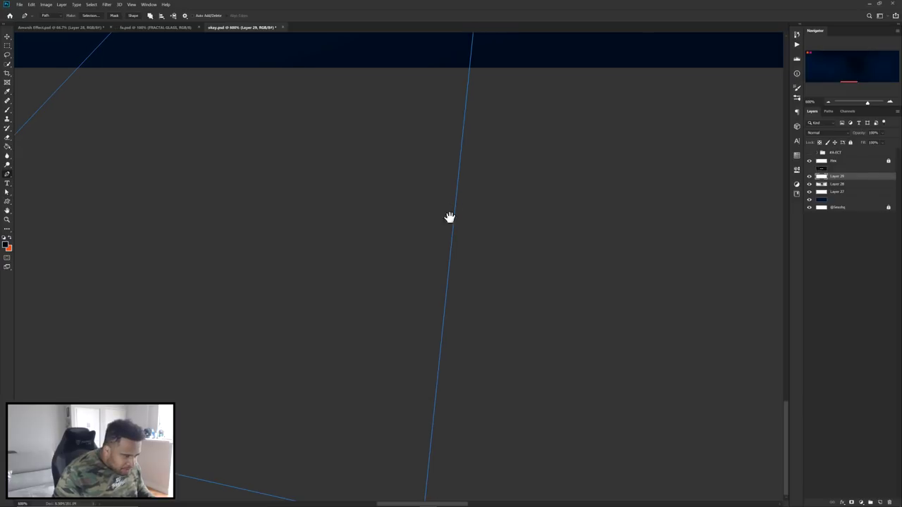
{"action": "scroll", "coordinate": [457, 390], "scroll_direction": "down", "scroll_amount": 2}
{"action": "left_click_drag", "start_coordinate": [456, 391], "coordinate": [443, 268]}
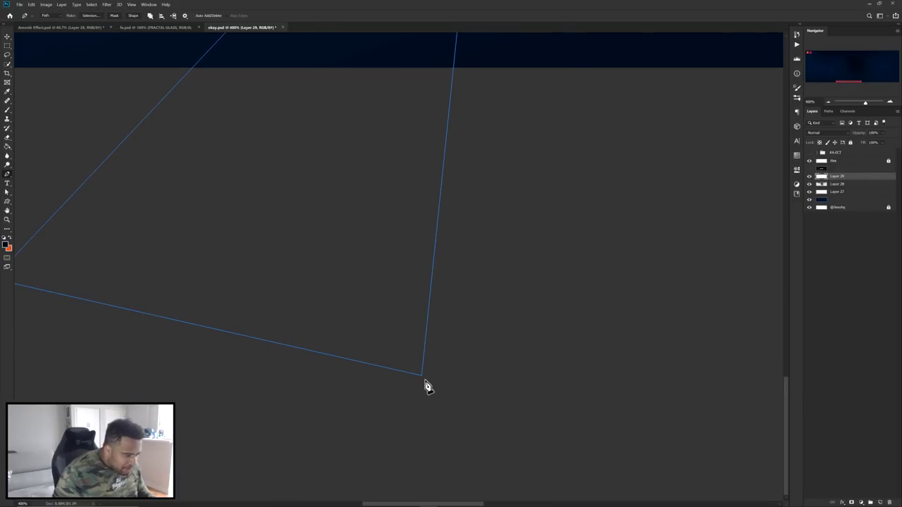
{"action": "scroll", "coordinate": [465, 283], "scroll_direction": "down", "scroll_amount": 3}
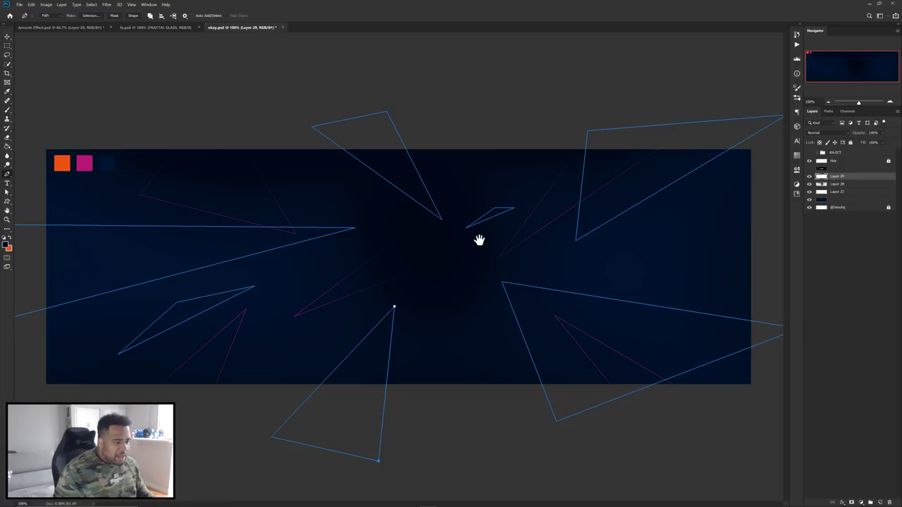
{"action": "left_click", "coordinate": [453, 453]}
{"action": "left_click", "coordinate": [394, 308]}
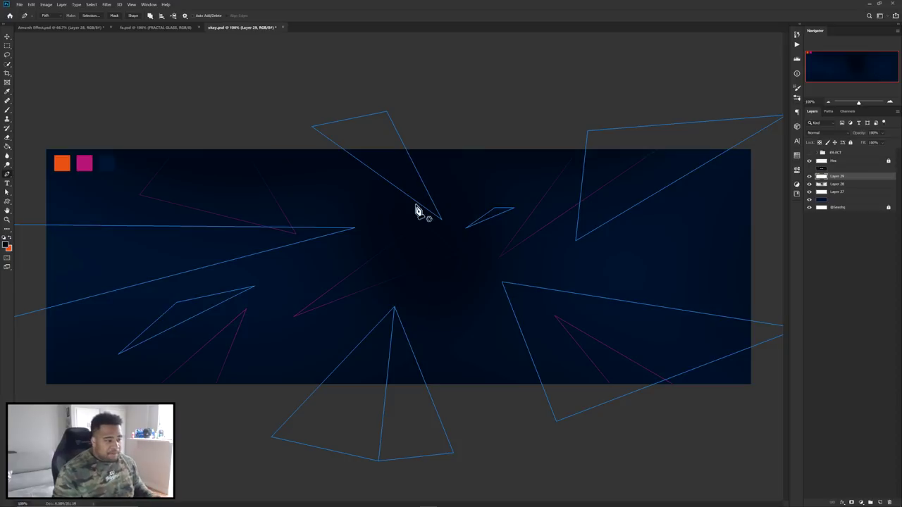
Draw a smaller adjoining triangular path from the tip of the upper-centre triangle along its right edge.
{"action": "scroll", "coordinate": [429, 207], "scroll_direction": "up", "scroll_amount": 4}
{"action": "left_click", "coordinate": [491, 275]}
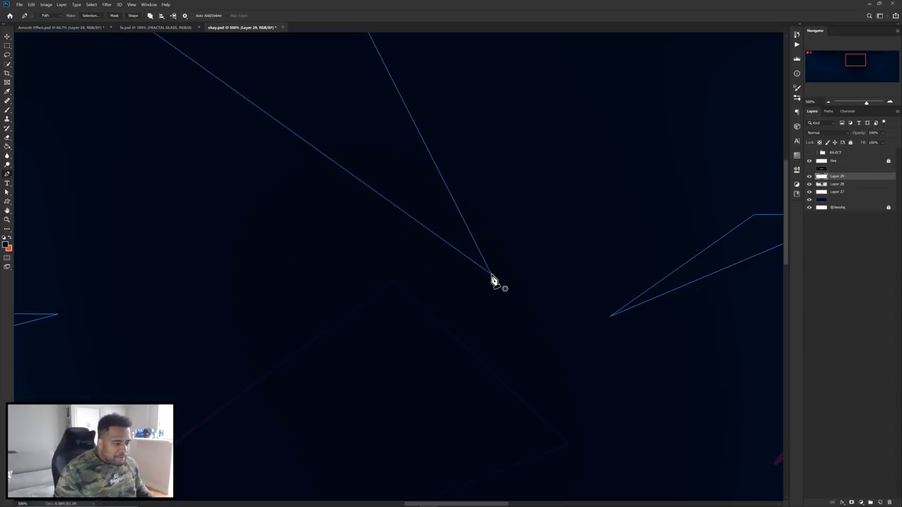
{"action": "scroll", "coordinate": [489, 186], "scroll_direction": "down", "scroll_amount": 2}
{"action": "left_click_drag", "start_coordinate": [477, 188], "coordinate": [467, 308]}
{"action": "left_click", "coordinate": [467, 145]}
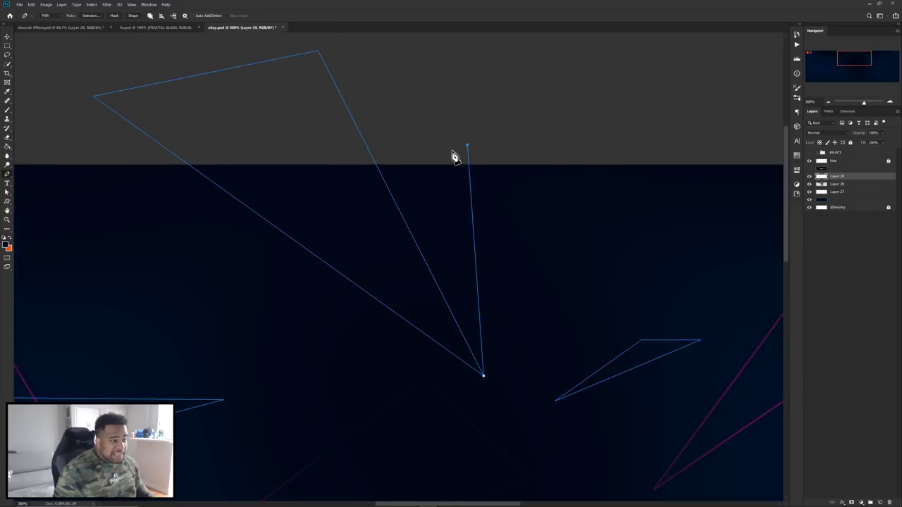
{"action": "left_click", "coordinate": [370, 153]}
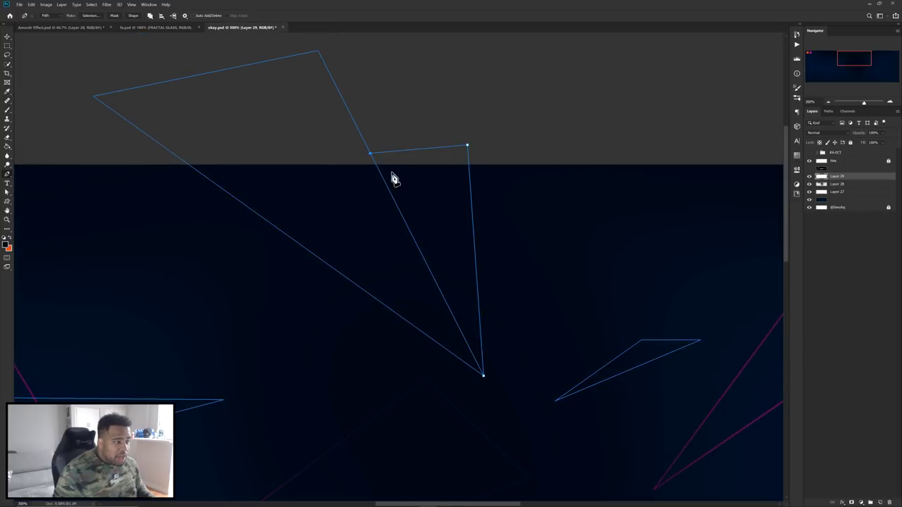
{"action": "left_click", "coordinate": [484, 374]}
{"action": "scroll", "coordinate": [483, 363], "scroll_direction": "down", "scroll_amount": 4}
{"action": "left_click", "coordinate": [440, 268], "text": "ctrl"}
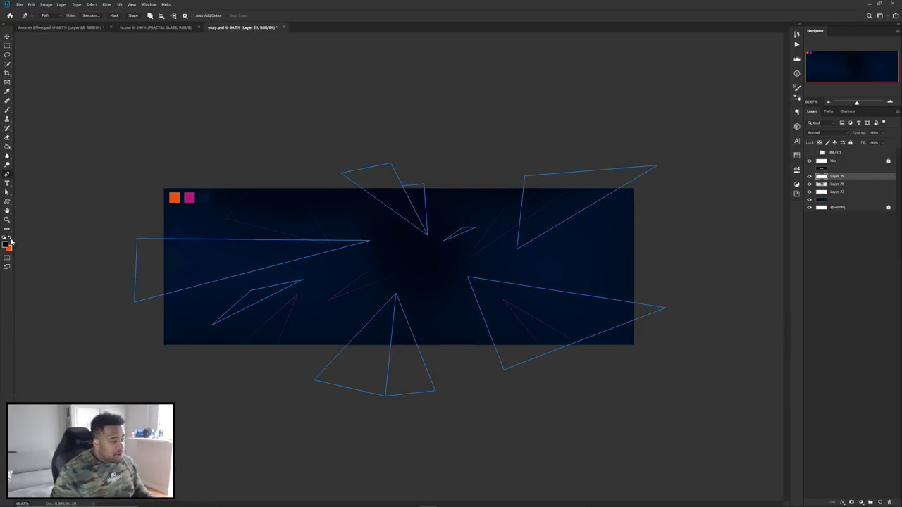
Make orange the foreground colour and set up a small hard round brush for outlining the paths.
{"action": "right_click", "coordinate": [528, 205]}
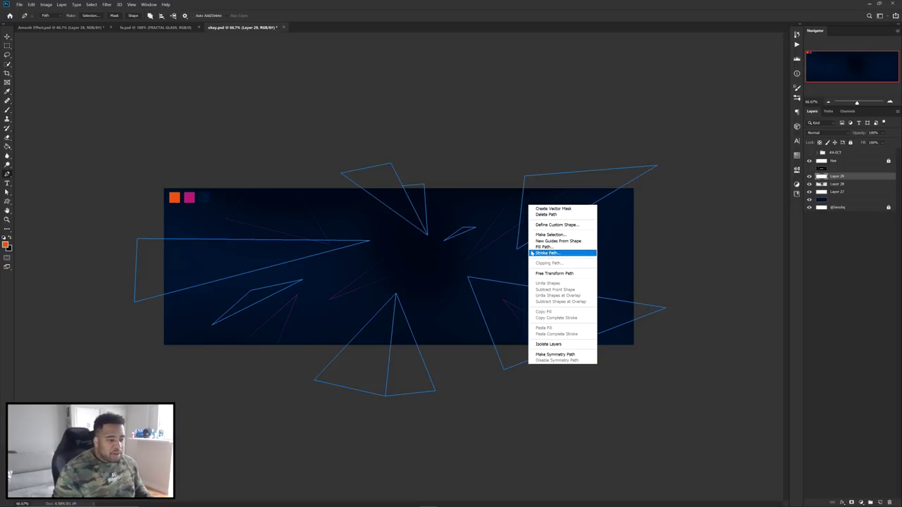
{"action": "left_click", "coordinate": [475, 238]}
{"action": "key", "text": "b"}
{"action": "right_click", "coordinate": [466, 218]}
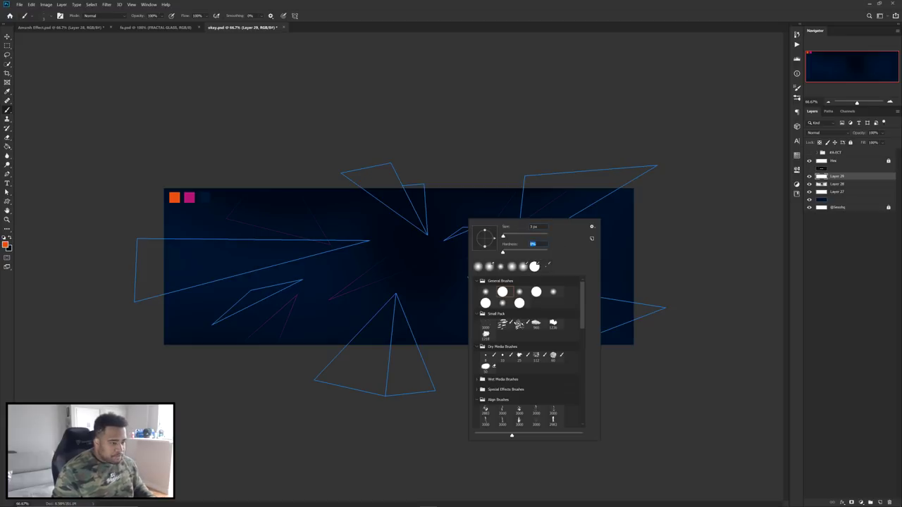
{"action": "key", "text": "Return"}
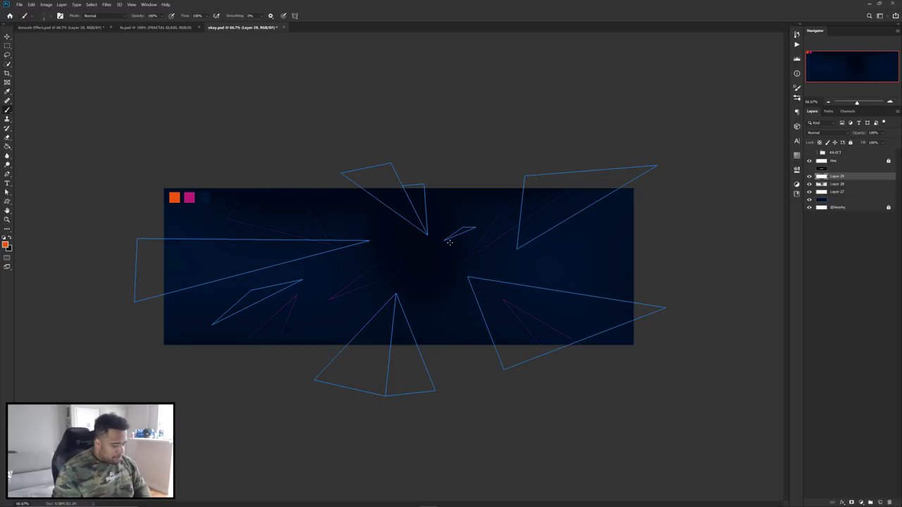
Stroke all the triangle paths with the orange Brush and delete the paths.
{"action": "key", "text": "p"}
{"action": "right_click", "coordinate": [503, 211]}
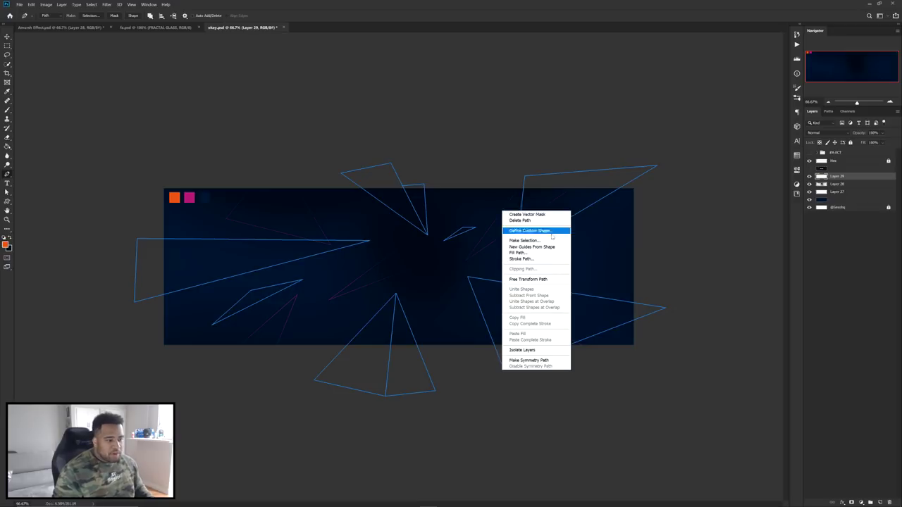
{"action": "left_click", "coordinate": [523, 258]}
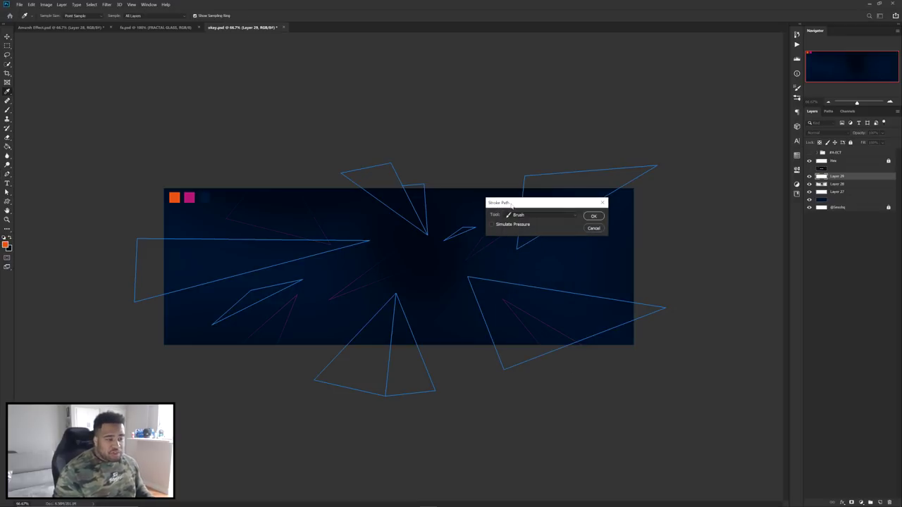
{"action": "left_click", "coordinate": [525, 217]}
{"action": "left_click", "coordinate": [527, 218]}
{"action": "key", "text": "Return"}
{"action": "right_click", "coordinate": [538, 215]}
{"action": "left_click", "coordinate": [546, 218]}
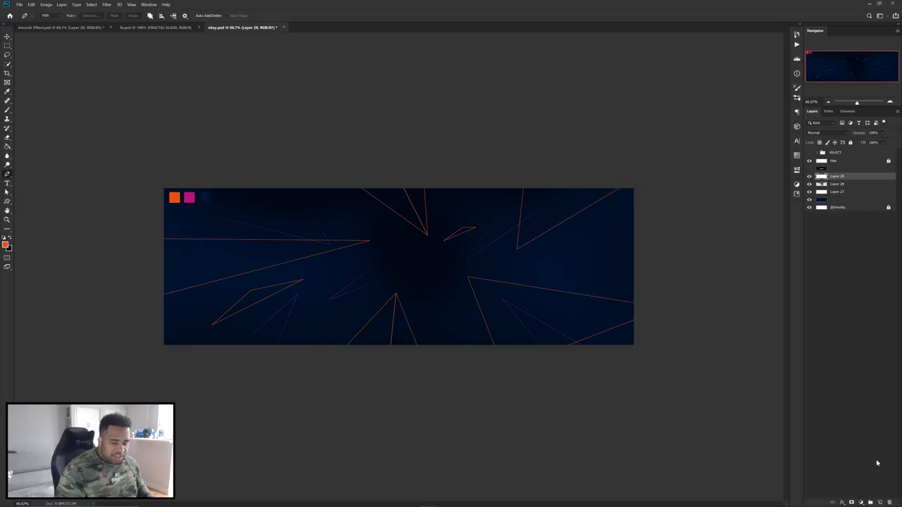
Add a new layer and draw a closed triangular path around the inner tip of the left orange triangle.
{"action": "left_click", "coordinate": [880, 503]}
{"action": "key", "text": "ctrl+plus"}
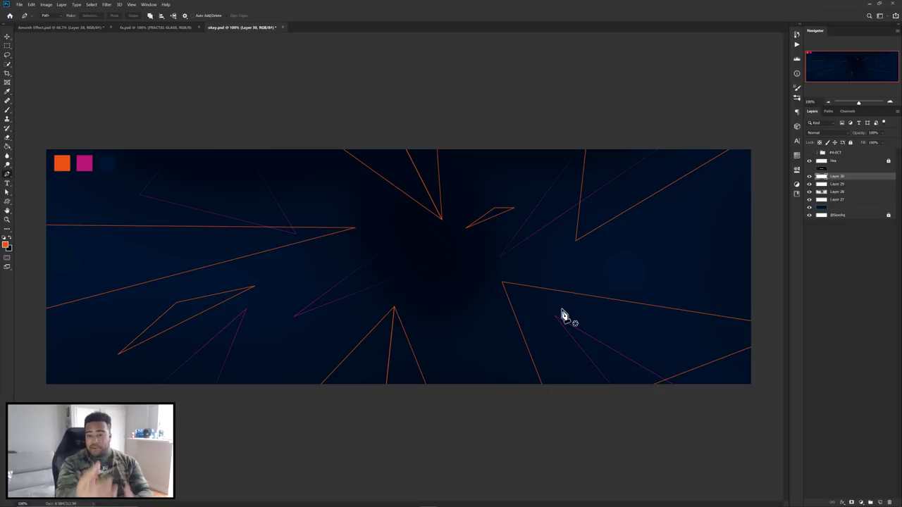
{"action": "scroll", "coordinate": [247, 204], "scroll_direction": "up", "scroll_amount": 2}
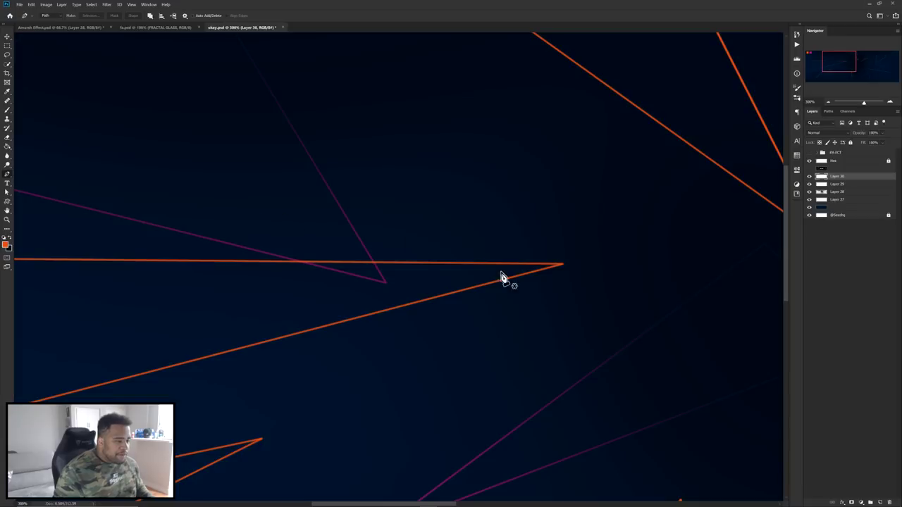
{"action": "scroll", "coordinate": [497, 268], "scroll_direction": "down", "scroll_amount": 2}
{"action": "left_click", "coordinate": [196, 226]}
{"action": "left_click", "coordinate": [203, 267]}
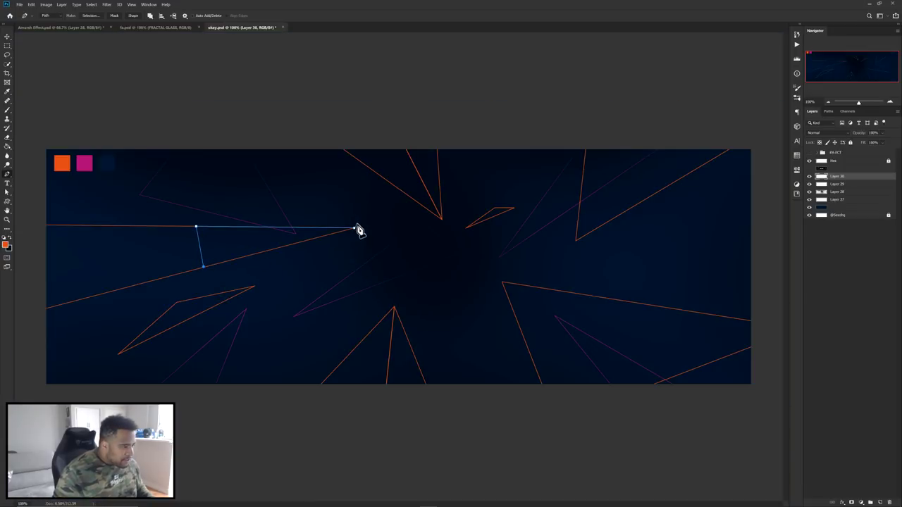
{"action": "left_click", "coordinate": [354, 229]}
Convert the left triangle's tip path into a new selection.
{"action": "right_click", "coordinate": [357, 190]}
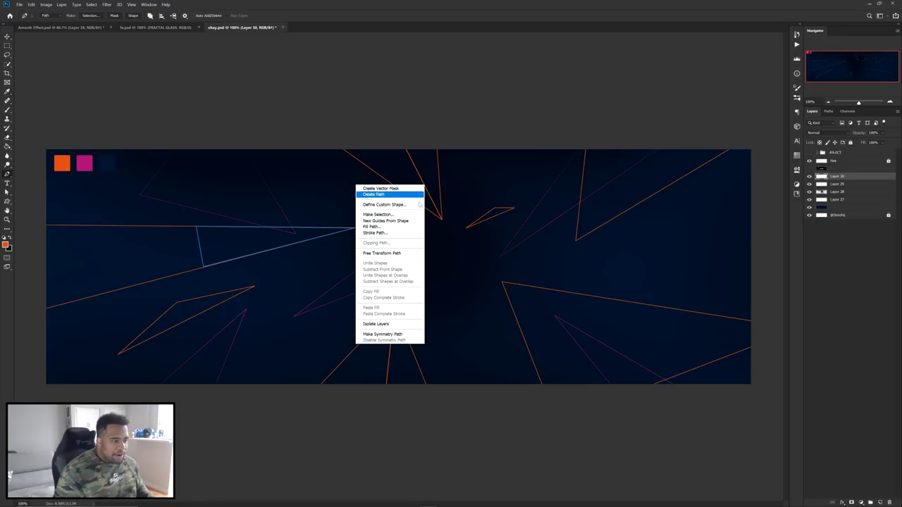
{"action": "left_click", "coordinate": [384, 216]}
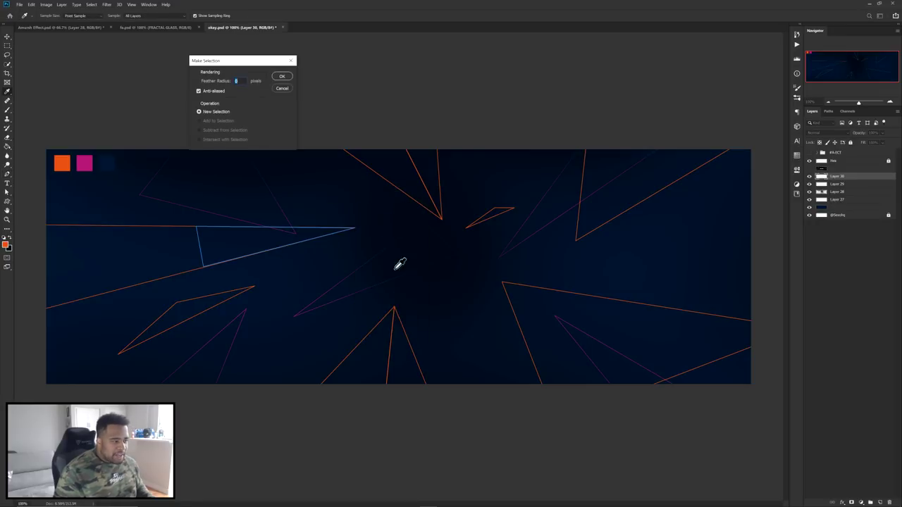
{"action": "left_click", "coordinate": [281, 77]}
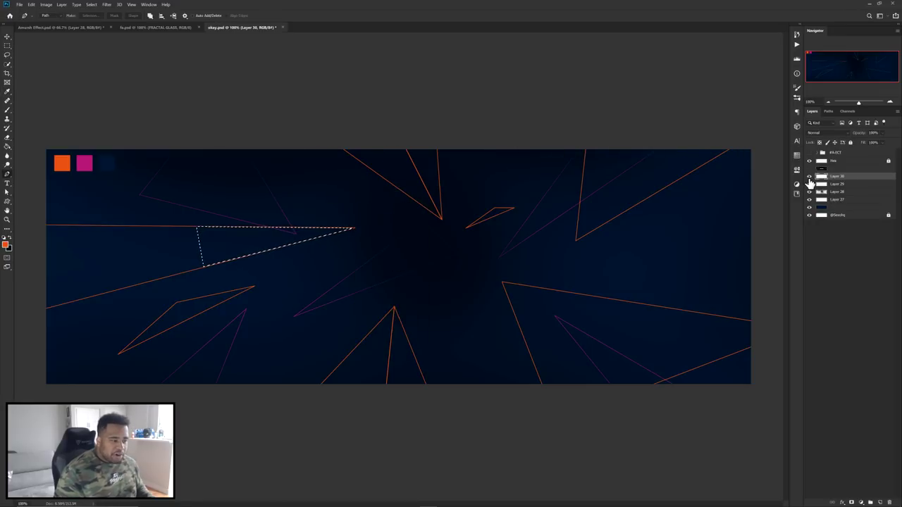
Sample the magenta swatch, paint a soft magenta fade from the tip inside the selection, and deselect.
{"action": "key", "text": "b"}
{"action": "left_click", "coordinate": [86, 162], "text": "alt"}
{"action": "left_click_drag", "start_coordinate": [99, 173], "coordinate": [155, 175]}
{"action": "mouse_move", "coordinate": [144, 233]}
{"action": "left_mouse_down"}
{"action": "mouse_move", "coordinate": [150, 46]}
{"action": "mouse_move", "coordinate": [137, 168]}
{"action": "left_mouse_up"}
{"action": "left_click_drag", "start_coordinate": [123, 205], "coordinate": [188, 216]}
{"action": "left_click", "coordinate": [358, 254]}
{"action": "left_click_drag", "start_coordinate": [324, 296], "coordinate": [429, 195]}
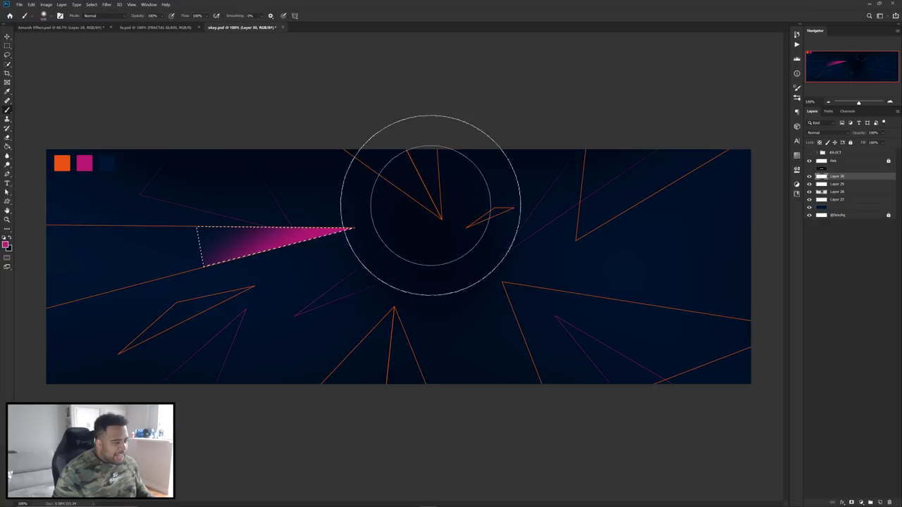
{"action": "key", "text": "ctrl+d"}
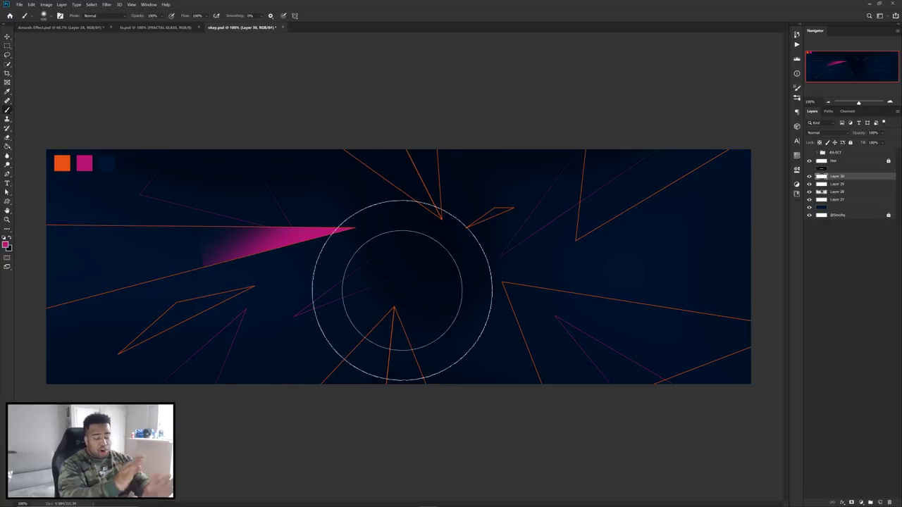
Draw a closed triangular path from the tip of the lower-right orange triangle along its upper edge.
{"action": "key", "text": "p"}
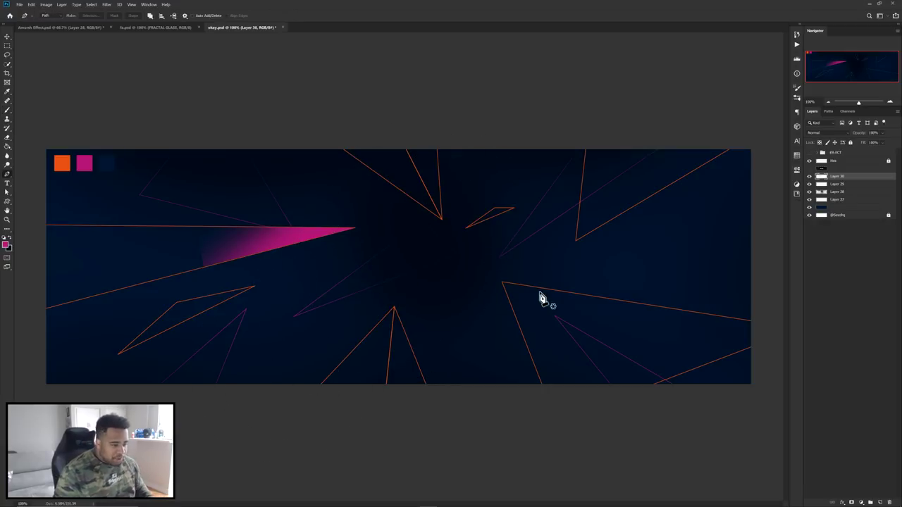
{"action": "scroll", "coordinate": [539, 296], "scroll_direction": "up", "scroll_amount": 2}
{"action": "left_click_drag", "start_coordinate": [463, 276], "coordinate": [193, 207]}
{"action": "left_click", "coordinate": [179, 199]}
{"action": "left_click", "coordinate": [584, 261]}
{"action": "left_click", "coordinate": [497, 331]}
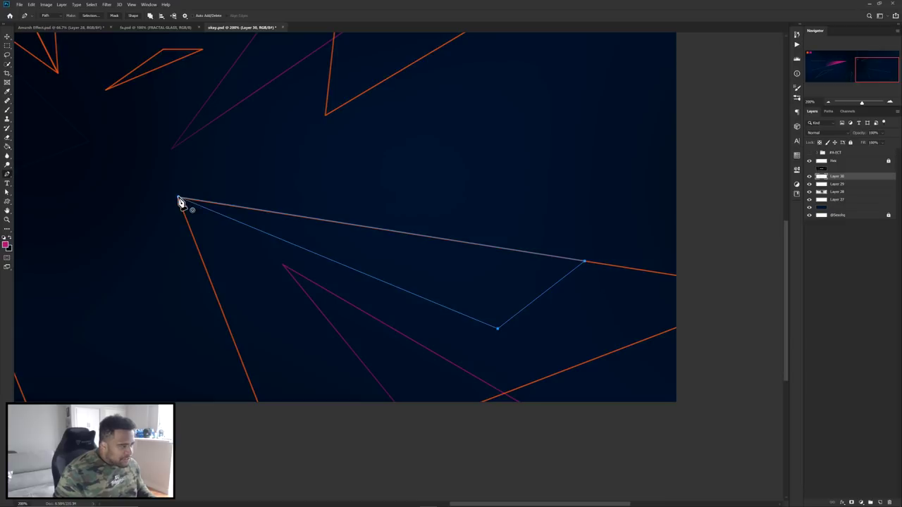
{"action": "left_click", "coordinate": [180, 200]}
Draw a closed triangular path inside the tip of the lower-centre orange triangle's left half.
{"action": "left_click_drag", "start_coordinate": [181, 200], "coordinate": [458, 231]}
{"action": "left_click_drag", "start_coordinate": [319, 280], "coordinate": [325, 278]}
{"action": "left_click_drag", "start_coordinate": [275, 305], "coordinate": [503, 236]}
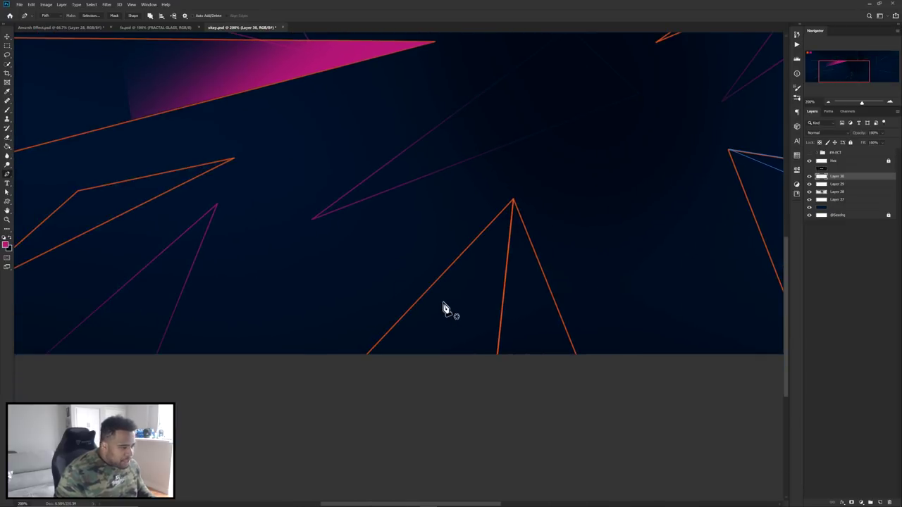
{"action": "left_click", "coordinate": [418, 298]}
{"action": "left_click", "coordinate": [512, 201]}
{"action": "left_click", "coordinate": [505, 273]}
{"action": "left_click", "coordinate": [420, 299]}
Convert both new paths to a selection, paint soft magenta fades from their tips, and deselect.
{"action": "key", "text": "ctrl+0"}
{"action": "right_click", "coordinate": [460, 252]}
{"action": "left_click", "coordinate": [497, 278]}
{"action": "left_click", "coordinate": [281, 76]}
{"action": "key", "text": "b"}
{"action": "mouse_move", "coordinate": [422, 282]}
{"action": "left_mouse_down"}
{"action": "mouse_move", "coordinate": [444, 313]}
{"action": "mouse_move", "coordinate": [435, 270]}
{"action": "mouse_move", "coordinate": [469, 318]}
{"action": "mouse_move", "coordinate": [546, 373]}
{"action": "mouse_move", "coordinate": [492, 308]}
{"action": "left_mouse_up"}
{"action": "key", "text": "ctrl+d"}
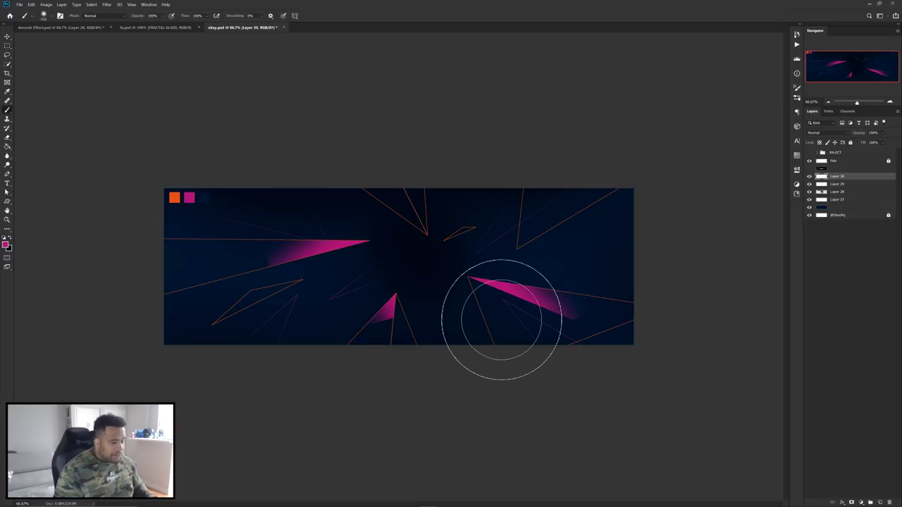
Restore the last selection, repaint the lower-right triangle's tip with orange sampled from the swatch, and deselect.
{"action": "key", "text": "ctrl+shift+d"}
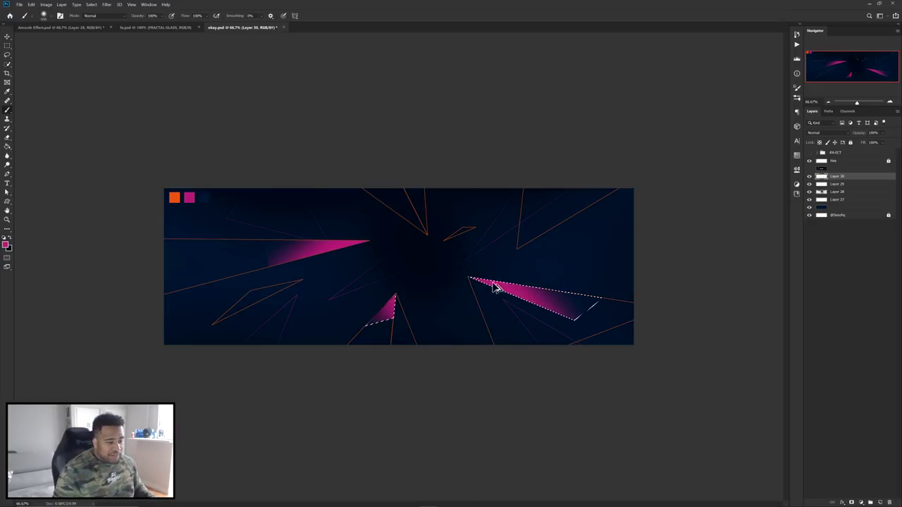
{"action": "left_click", "coordinate": [179, 196], "text": "alt"}
{"action": "mouse_move", "coordinate": [459, 289]}
{"action": "left_mouse_down"}
{"action": "mouse_move", "coordinate": [517, 341]}
{"action": "mouse_move", "coordinate": [469, 304]}
{"action": "mouse_move", "coordinate": [538, 366]}
{"action": "mouse_move", "coordinate": [446, 299]}
{"action": "left_mouse_up"}
{"action": "key", "text": "ctrl+d"}
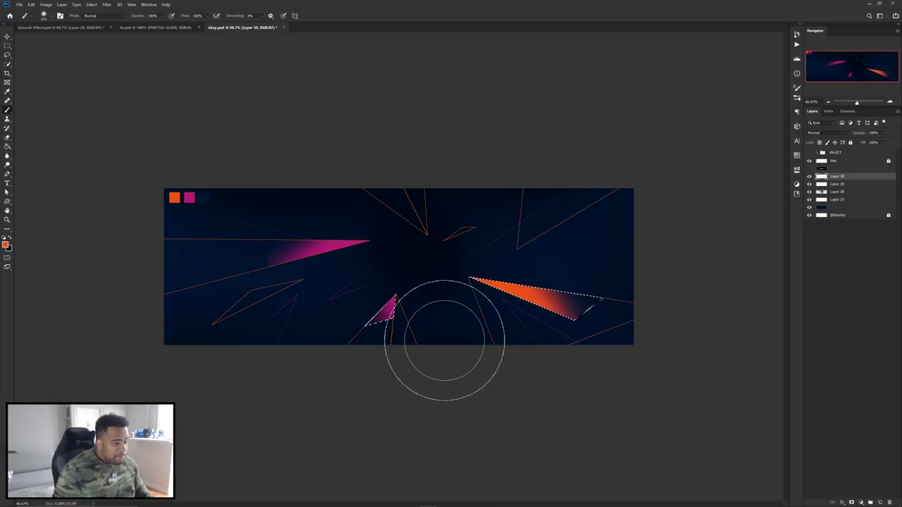
{"action": "key", "text": "v"}
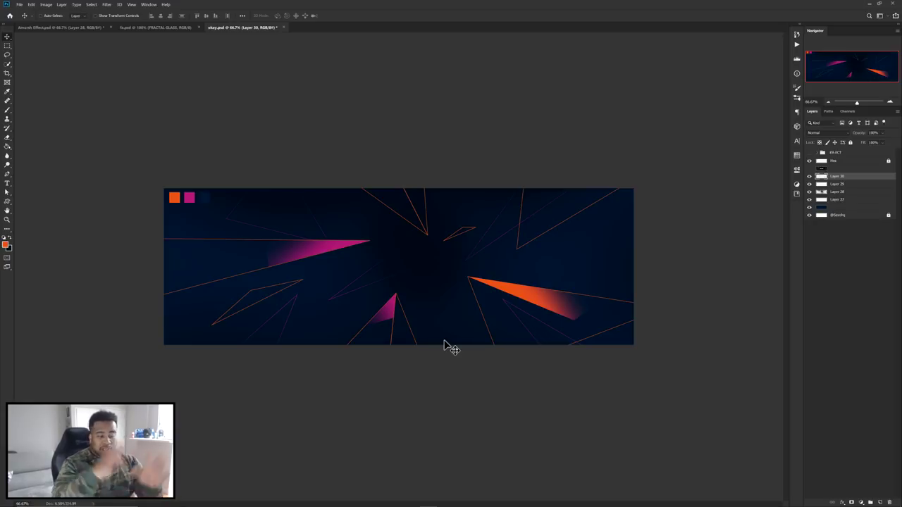
Draw a closed triangular path right of centre, just above the lower-right orange triangle's tip, tapering toward the right.
{"action": "key", "text": "p"}
{"action": "key", "text": "ctrl+plus"}
{"action": "left_click", "coordinate": [469, 250]}
{"action": "left_click", "coordinate": [445, 291]}
{"action": "left_click", "coordinate": [705, 243]}
{"action": "left_click", "coordinate": [469, 251]}
Draw two more closed triangular paths on the left half, one above the large magenta fill and one below it.
{"action": "left_click", "coordinate": [250, 185]}
{"action": "left_click", "coordinate": [357, 202]}
{"action": "left_click", "coordinate": [250, 186]}
{"action": "left_click", "coordinate": [274, 294]}
{"action": "left_click", "coordinate": [141, 346]}
{"action": "left_click", "coordinate": [208, 359]}
{"action": "left_click", "coordinate": [274, 293]}
Create a new layer, convert the three paths to a selection, and paint an orange fade in the upper-left shape.
{"action": "key", "text": "ctrl+alt+shift+n"}
{"action": "right_click", "coordinate": [502, 210]}
{"action": "left_click", "coordinate": [534, 240]}
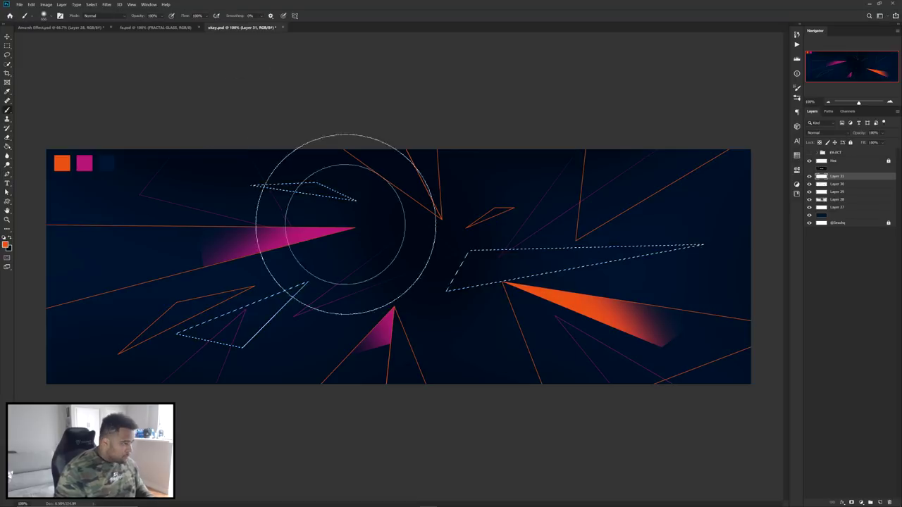
{"action": "left_click_drag", "start_coordinate": [345, 224], "coordinate": [394, 245]}
Sample the magenta from the existing fill and paint soft magenta fades in the lower-left and right-of-centre shapes.
{"action": "left_click", "coordinate": [306, 226], "text": "alt"}
{"action": "right_click", "coordinate": [327, 293]}
{"action": "left_click", "coordinate": [316, 297]}
{"action": "left_click_drag", "start_coordinate": [444, 277], "coordinate": [511, 334]}
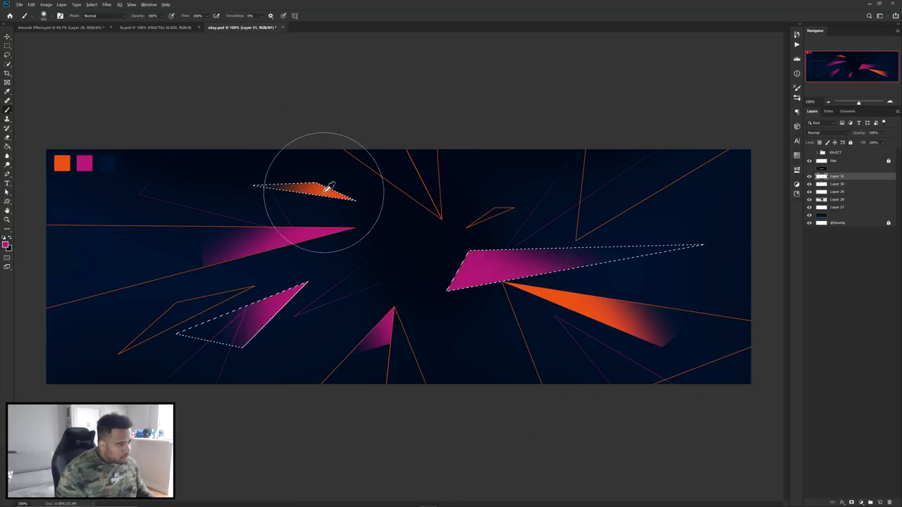
Sample orange from the upper-left shape, brush it over the lower-left shape, and deselect.
{"action": "left_click", "coordinate": [324, 191], "text": "alt"}
{"action": "left_click_drag", "start_coordinate": [317, 327], "coordinate": [274, 398]}
{"action": "key", "text": "ctrl+d"}
{"action": "key", "text": "ctrl+minus"}
{"action": "key", "text": "v"}
Draw a closed triangular path above the small orange outline near the banner's top, tapering toward the upper right.
{"action": "key", "text": "p"}
{"action": "left_click", "coordinate": [455, 180]}
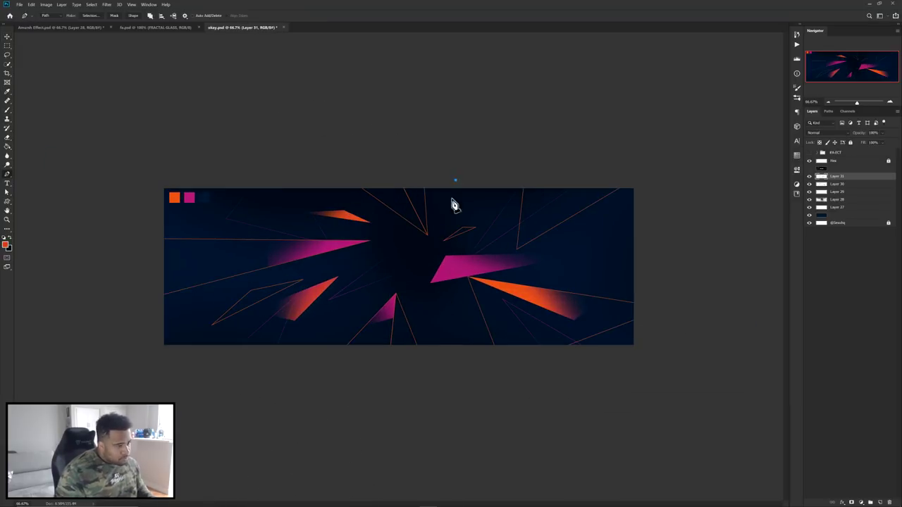
{"action": "key", "text": "ctrl+z"}
{"action": "left_click", "coordinate": [458, 194]}
{"action": "left_click", "coordinate": [440, 216]}
{"action": "left_click", "coordinate": [507, 191]}
{"action": "key", "text": "ctrl+z"}
{"action": "left_click", "coordinate": [534, 183]}
{"action": "left_click", "coordinate": [458, 194]}
Convert the new path to a selection, paint an orange fade from its lower-left corner, deselect, and preview the banner.
{"action": "right_click", "coordinate": [482, 214]}
{"action": "left_click", "coordinate": [506, 243]}
{"action": "left_click", "coordinate": [281, 76]}
{"action": "key", "text": "b"}
{"action": "left_click_drag", "start_coordinate": [445, 220], "coordinate": [459, 200]}
{"action": "key", "text": "ctrl+d"}
{"action": "key", "text": "f"}
{"action": "key", "text": "f"}
{"action": "key", "text": "f"}
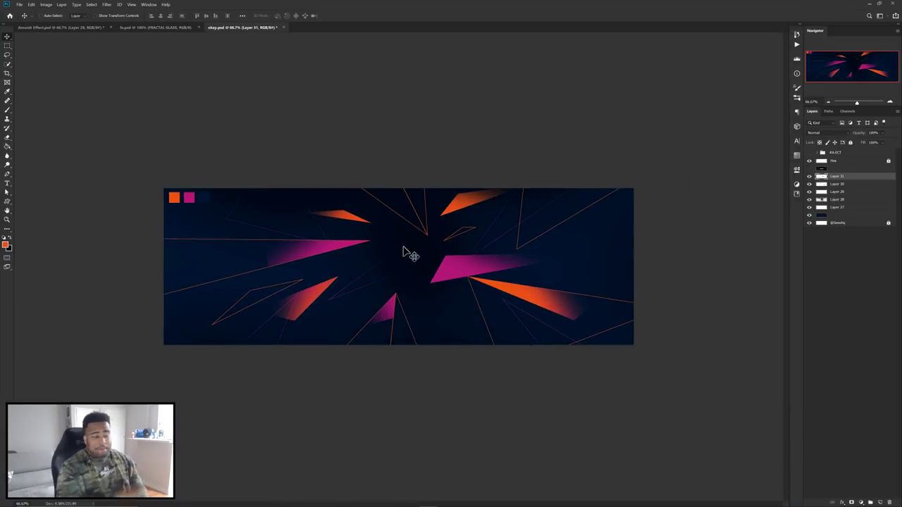
Hide the colour swatches' Hex layer and stamp all visible layers into a new merged layer on top.
{"action": "left_click", "coordinate": [810, 168]}
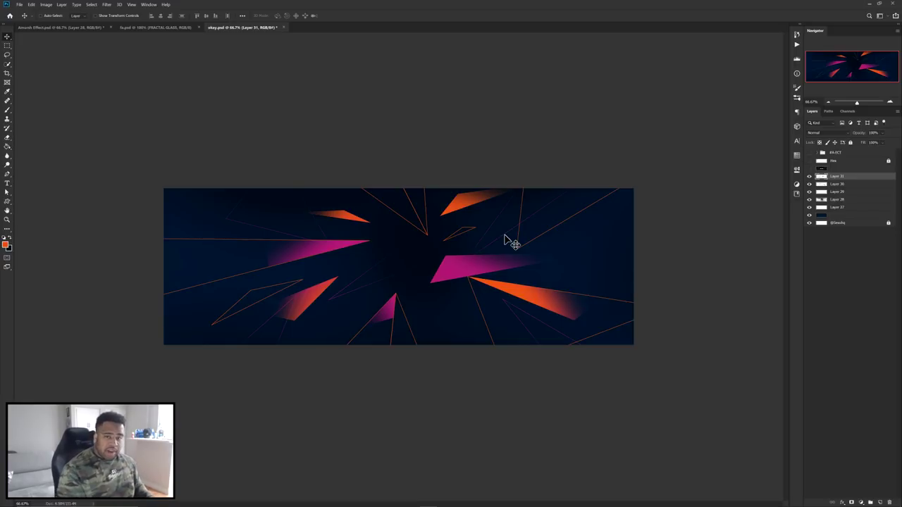
{"action": "key", "text": "ctrl"}
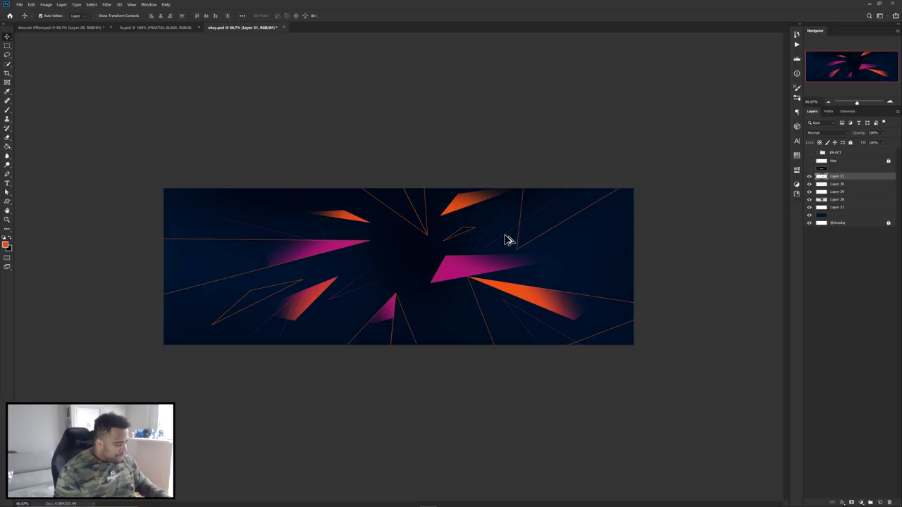
{"action": "key", "text": "ctrl+alt+shift+e"}
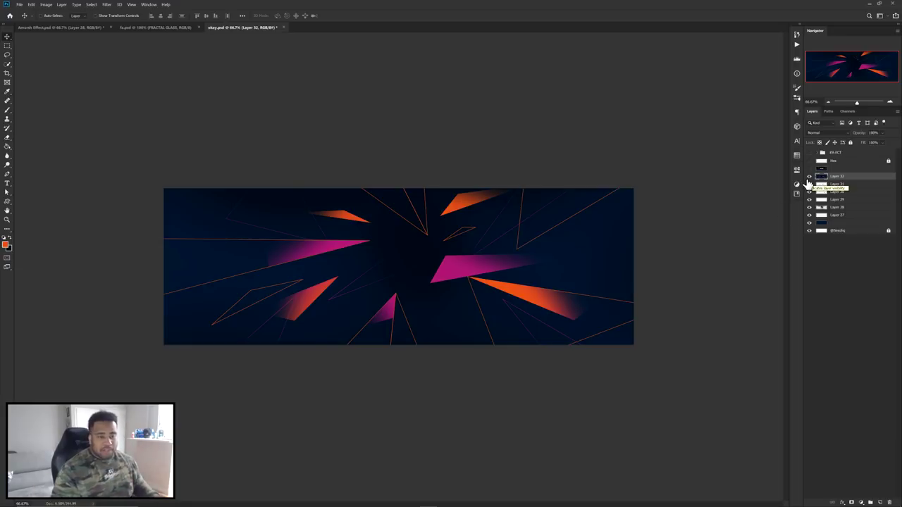
Compare the merged layer with the original layers beneath by shifting it aside and restoring it.
{"action": "left_click", "coordinate": [841, 186]}
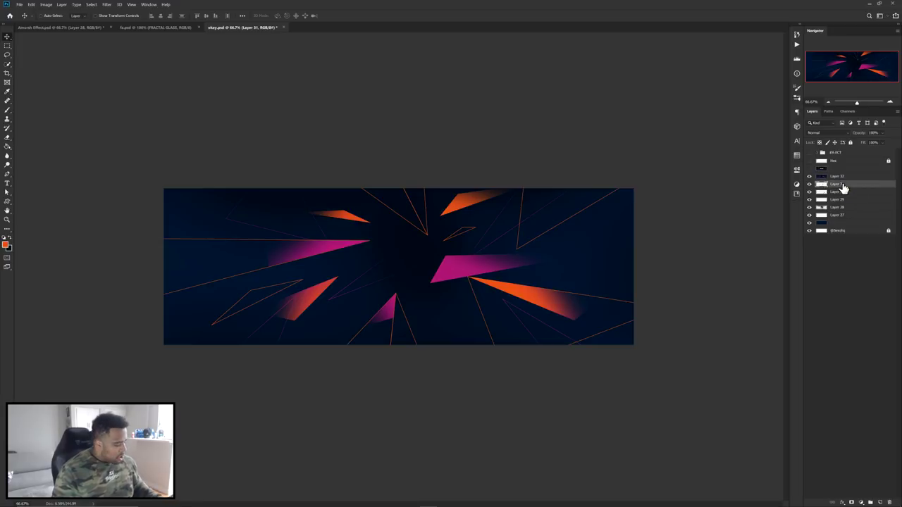
{"action": "left_click", "coordinate": [843, 234], "text": "shift"}
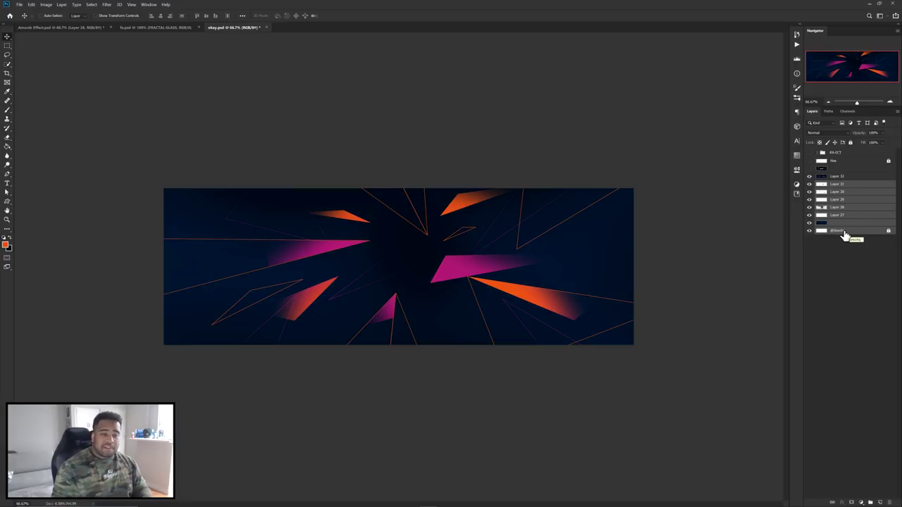
{"action": "left_click", "coordinate": [838, 179]}
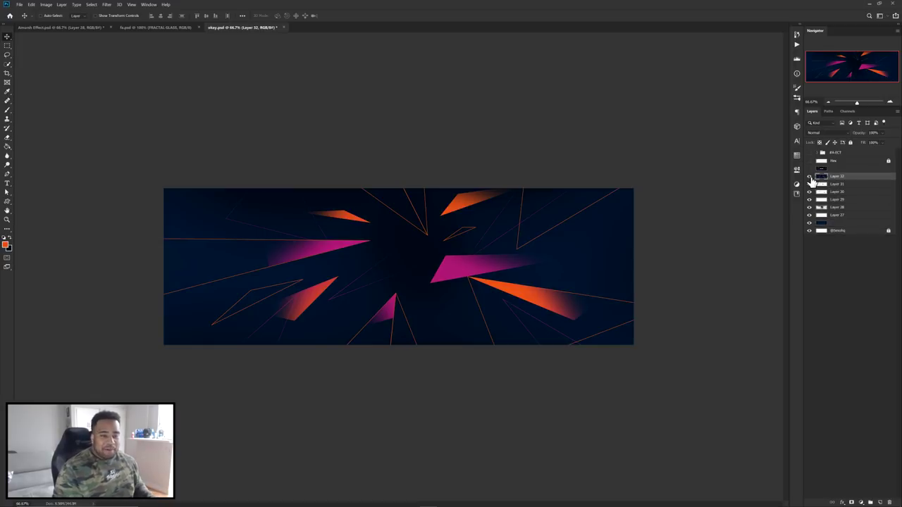
{"action": "left_click_drag", "start_coordinate": [473, 236], "coordinate": [684, 216]}
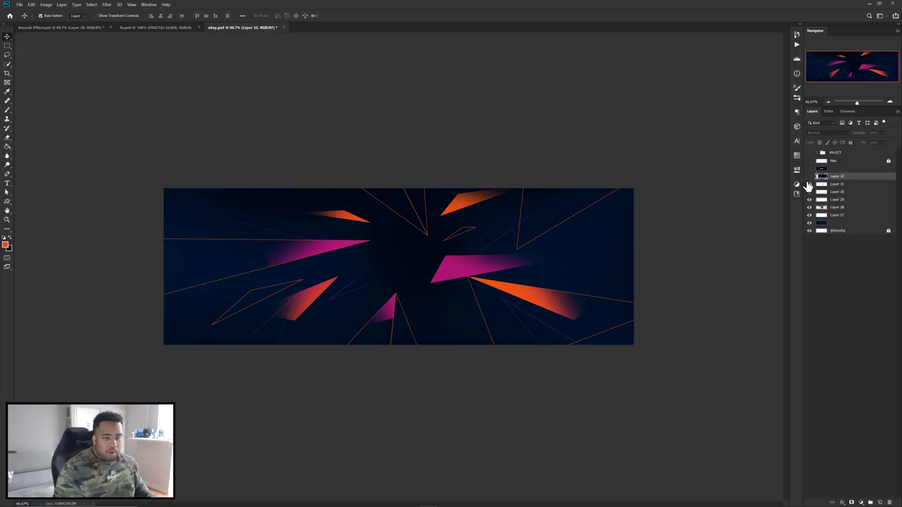
{"action": "left_click_drag", "start_coordinate": [568, 247], "coordinate": [469, 238]}
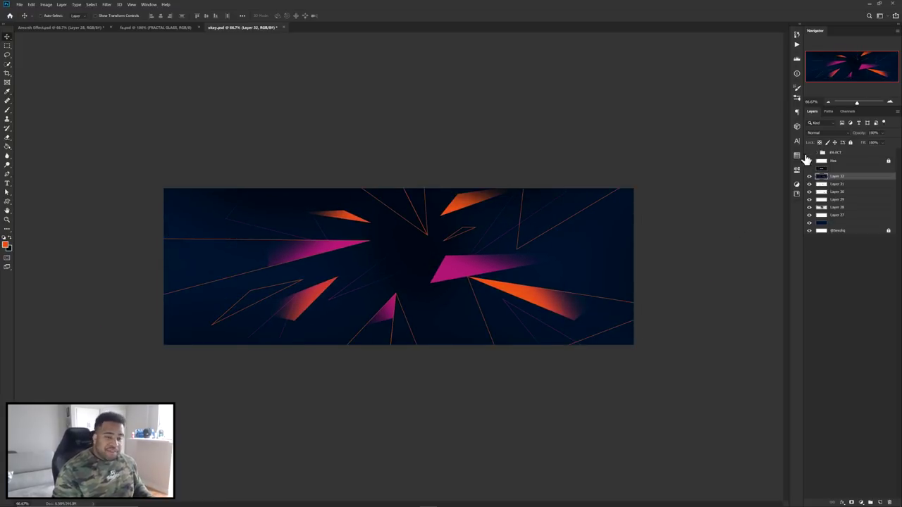
Set the merged layer's blend mode to Lighten and test how it overlaps the original shapes.
{"action": "left_click", "coordinate": [817, 133]}
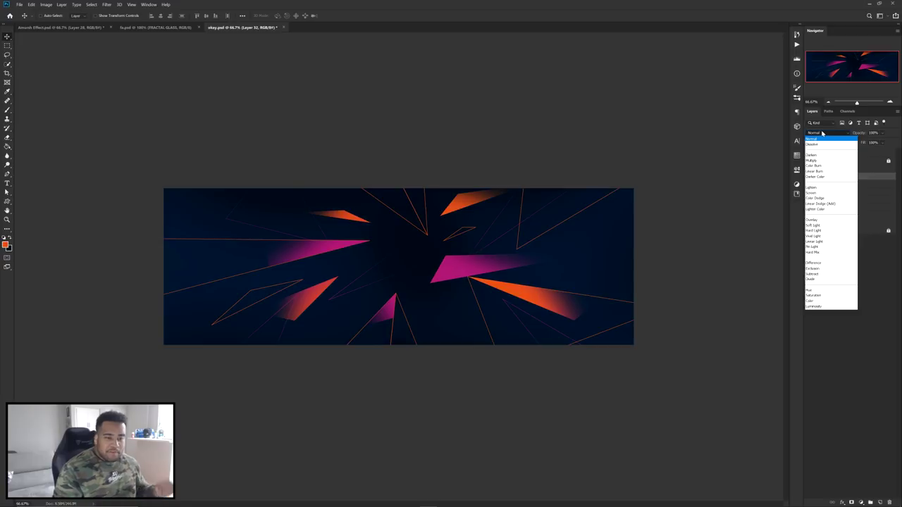
{"action": "left_click", "coordinate": [811, 188]}
{"action": "left_click_drag", "start_coordinate": [586, 219], "coordinate": [554, 267]}
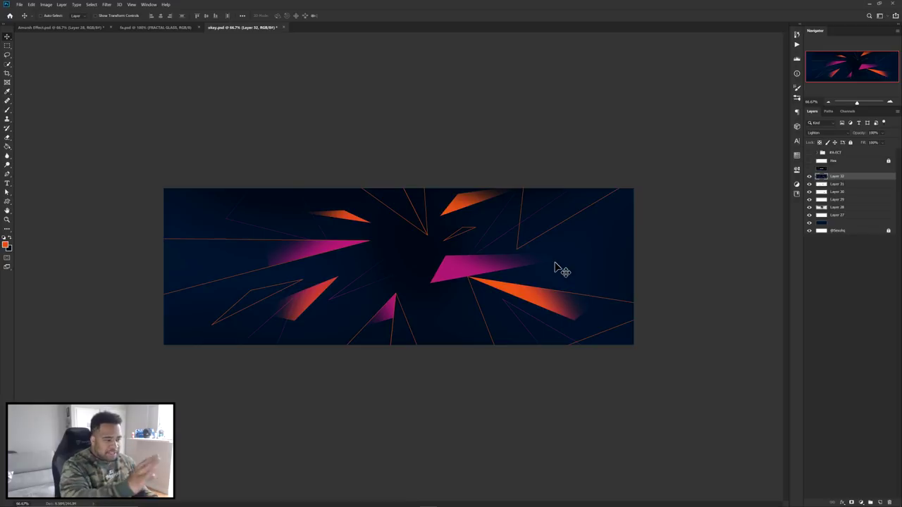
Enlarge the merged layer beyond the canvas edges and shift it slightly so its shapes double the originals.
{"action": "key", "text": "ctrl+t"}
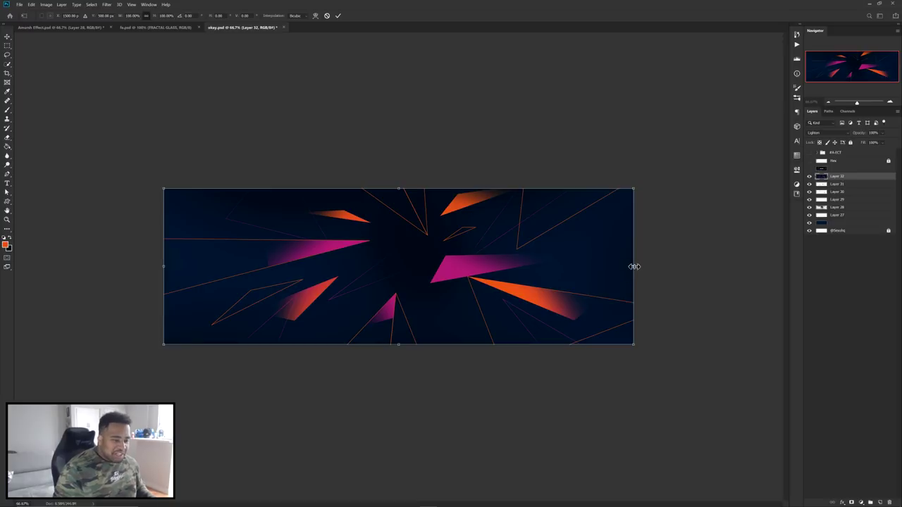
{"action": "left_click_drag", "start_coordinate": [635, 266], "coordinate": [675, 266]}
{"action": "key", "text": "Return"}
{"action": "mouse_move", "coordinate": [527, 273]}
{"action": "left_mouse_down"}
{"action": "mouse_move", "coordinate": [531, 265]}
{"action": "mouse_move", "coordinate": [522, 273]}
{"action": "left_mouse_up"}
Add a layer mask to the merged layer and brush black over the doubled shapes on the banner's left half.
{"action": "left_click", "coordinate": [852, 502]}
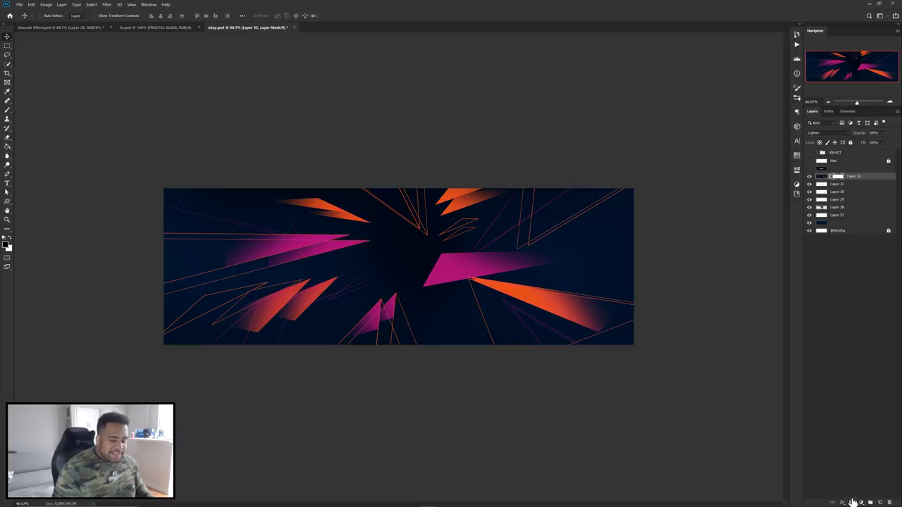
{"action": "key", "text": "b"}
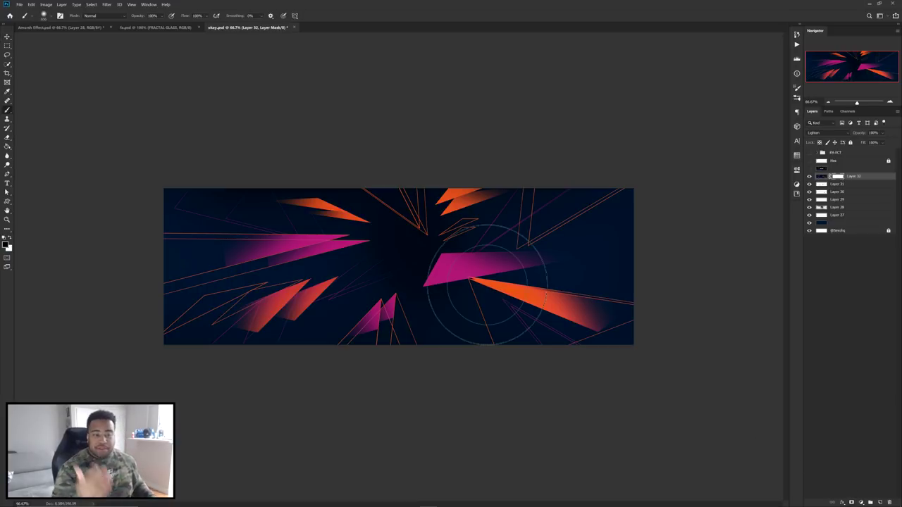
{"action": "left_click_drag", "start_coordinate": [271, 253], "coordinate": [362, 251]}
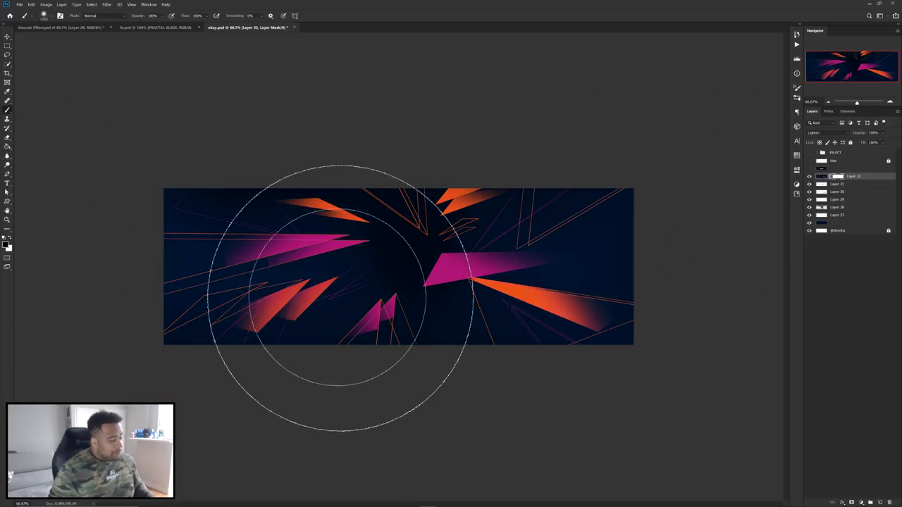
{"action": "left_click", "coordinate": [276, 354]}
{"action": "left_click_drag", "start_coordinate": [332, 285], "coordinate": [299, 285]}
{"action": "left_click", "coordinate": [296, 236]}
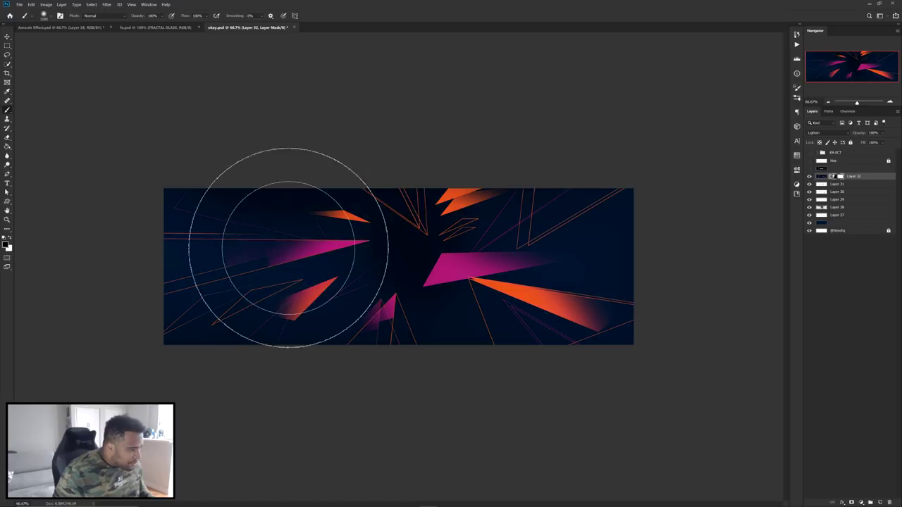
{"action": "left_click", "coordinate": [380, 331]}
{"action": "left_click_drag", "start_coordinate": [354, 289], "coordinate": [322, 294]}
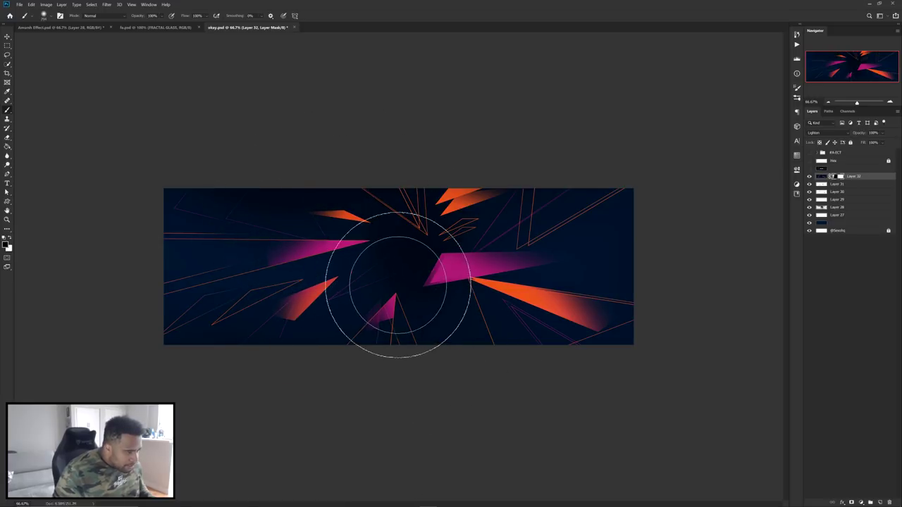
Brush black on the mask over the doubled magenta shape and outlines right of centre, undoing one stroke near the top.
{"action": "mouse_move", "coordinate": [444, 301]}
{"action": "left_mouse_down"}
{"action": "mouse_move", "coordinate": [498, 303]}
{"action": "mouse_move", "coordinate": [488, 261]}
{"action": "mouse_move", "coordinate": [515, 298]}
{"action": "mouse_move", "coordinate": [540, 289]}
{"action": "left_mouse_up"}
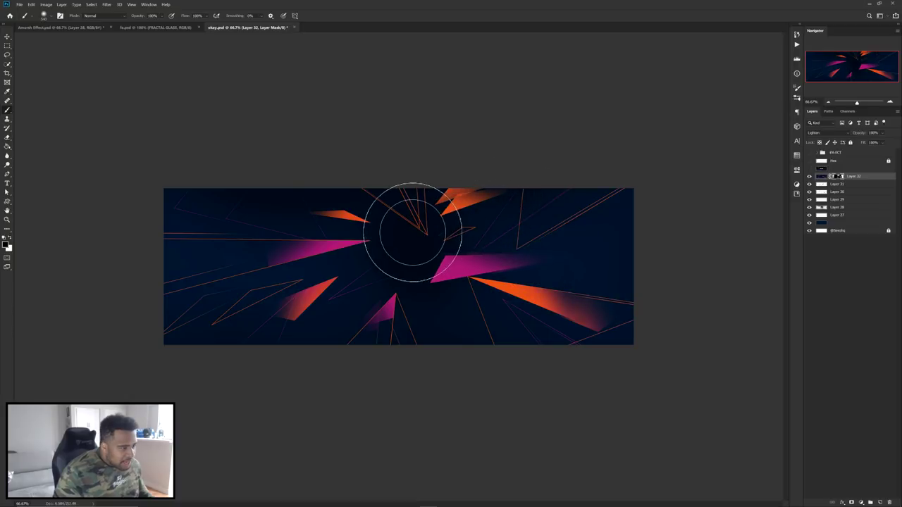
{"action": "key", "text": "ctrl+z"}
{"action": "mouse_move", "coordinate": [415, 223]}
{"action": "left_mouse_down"}
{"action": "mouse_move", "coordinate": [370, 207]}
{"action": "mouse_move", "coordinate": [400, 200]}
{"action": "left_mouse_up"}
{"action": "key", "text": "x"}
{"action": "key", "text": "x"}
{"action": "left_click_drag", "start_coordinate": [538, 235], "coordinate": [535, 234]}
{"action": "key", "text": "v"}
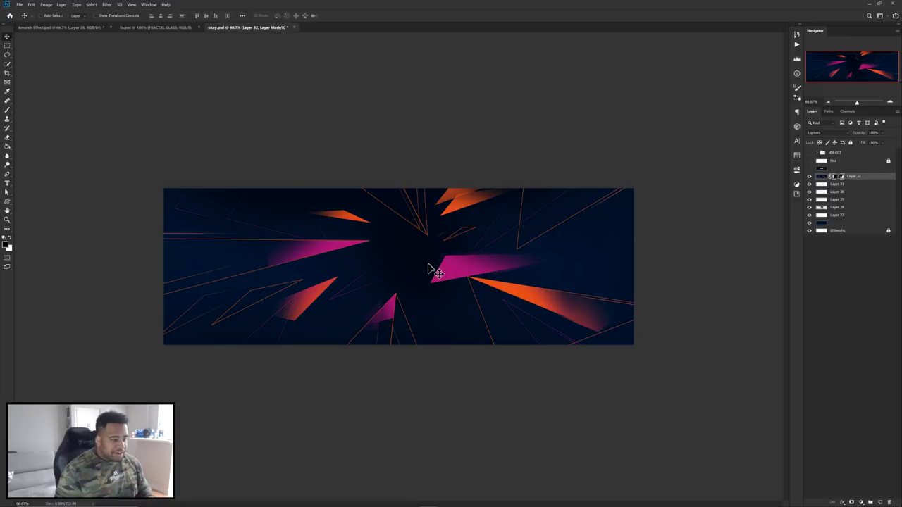
Create a new layer, select a thin horizontal rectangle across the banner's centre, and fill it with orange.
{"action": "left_click", "coordinate": [880, 502]}
{"action": "key", "text": "m"}
{"action": "right_click", "coordinate": [8, 46]}
{"action": "left_click", "coordinate": [35, 47]}
{"action": "left_click_drag", "start_coordinate": [348, 257], "coordinate": [477, 259]}
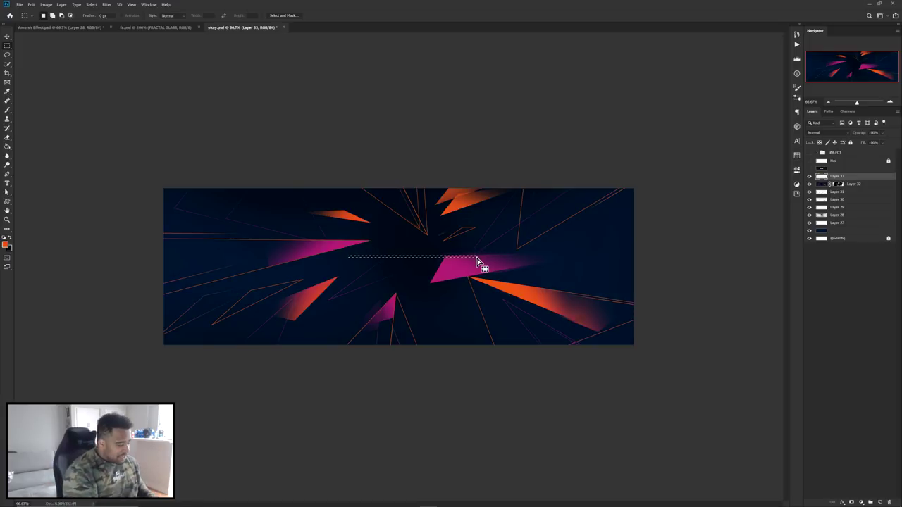
{"action": "key", "text": "alt+BackSpace"}
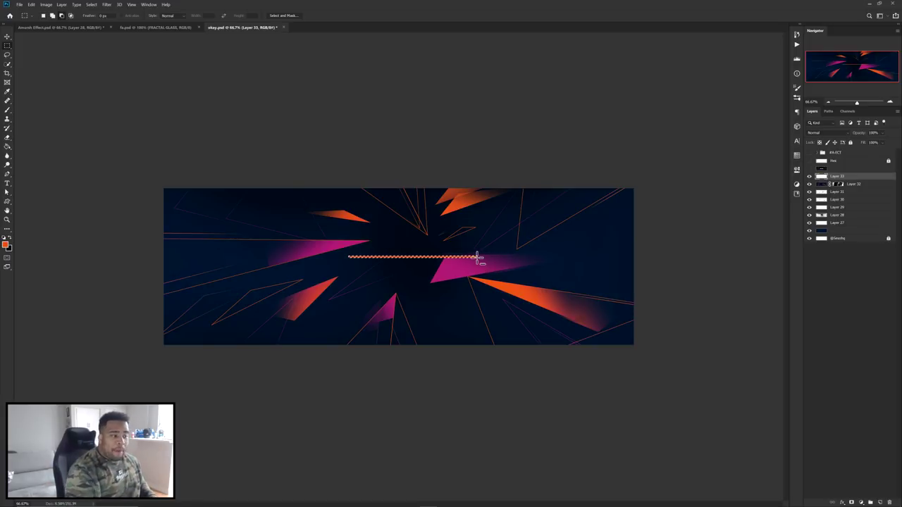
Confirm the orange foreground colour, deselect, and move the bar slightly left and down.
{"action": "left_click", "coordinate": [6, 244]}
{"action": "left_click", "coordinate": [670, 199]}
{"action": "key", "text": "ctrl+d"}
{"action": "key", "text": "v"}
{"action": "left_click_drag", "start_coordinate": [469, 290], "coordinate": [451, 296]}
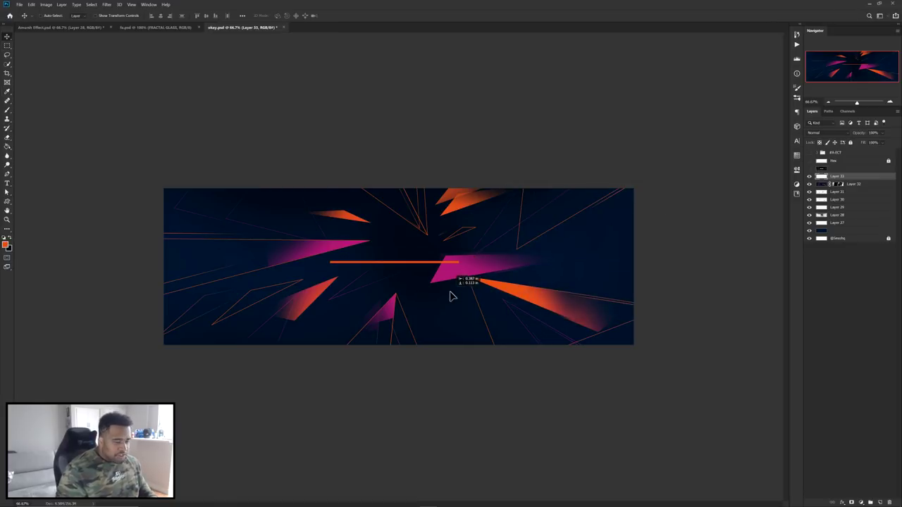
Give the bar a Linear Dodge (Add) outer glow coloured with its own sampled orange, and slightly reduce the glow size.
{"action": "key", "text": "ctrl+plus"}
{"action": "key", "text": "h"}
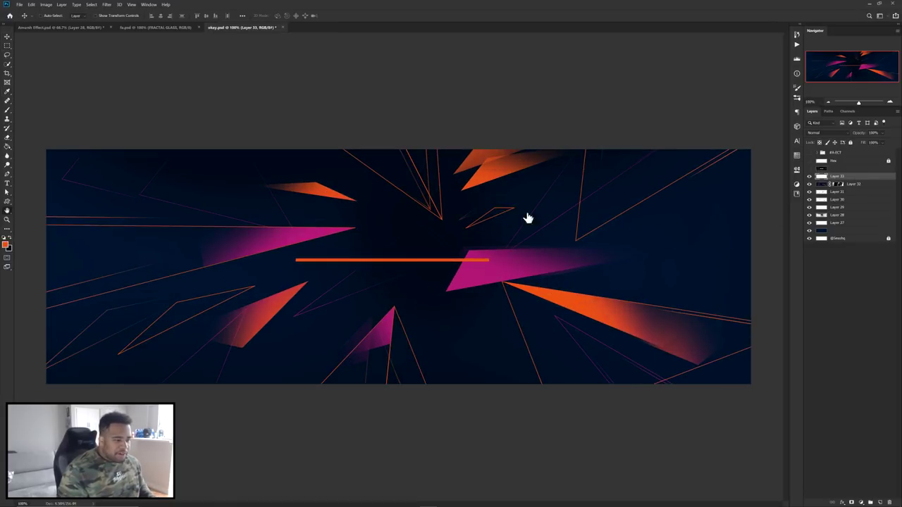
{"action": "double_click", "coordinate": [862, 176]}
{"action": "left_click_drag", "start_coordinate": [807, 182], "coordinate": [568, 67]}
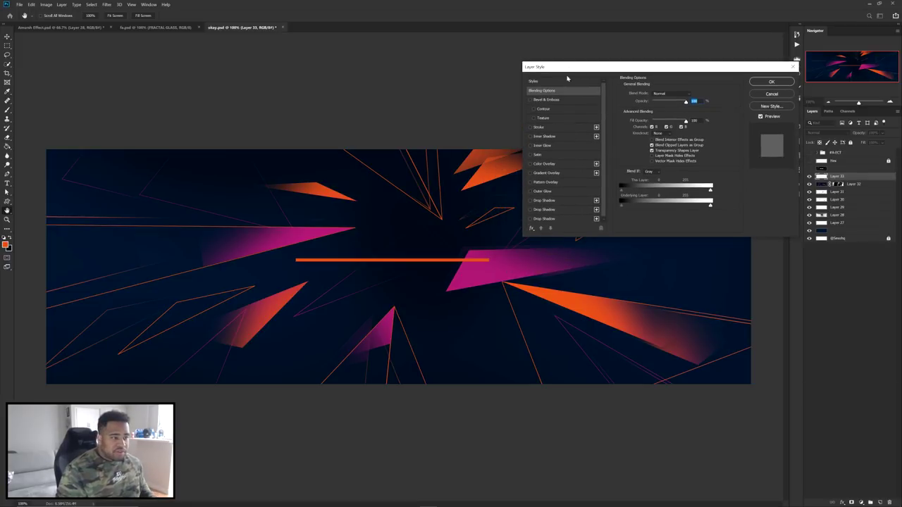
{"action": "left_click", "coordinate": [540, 192]}
{"action": "left_click", "coordinate": [637, 118]}
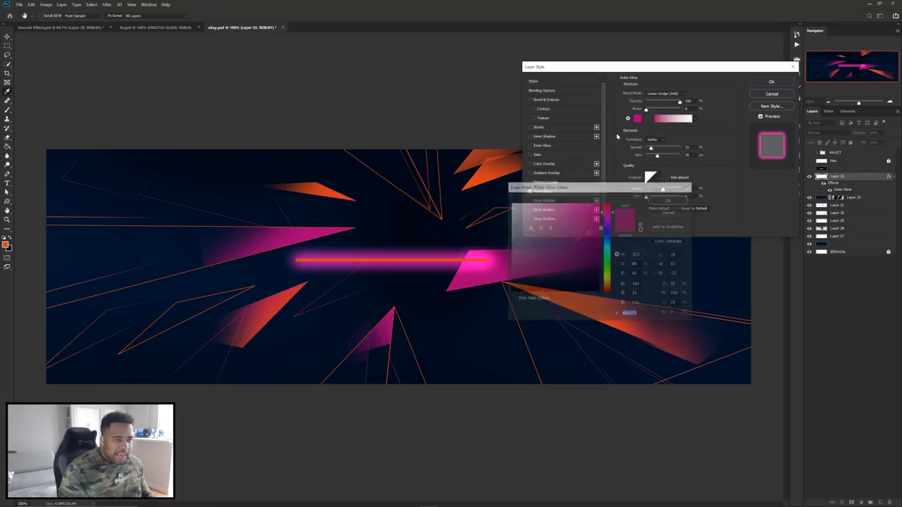
{"action": "left_click", "coordinate": [457, 259]}
{"action": "left_click", "coordinate": [670, 200]}
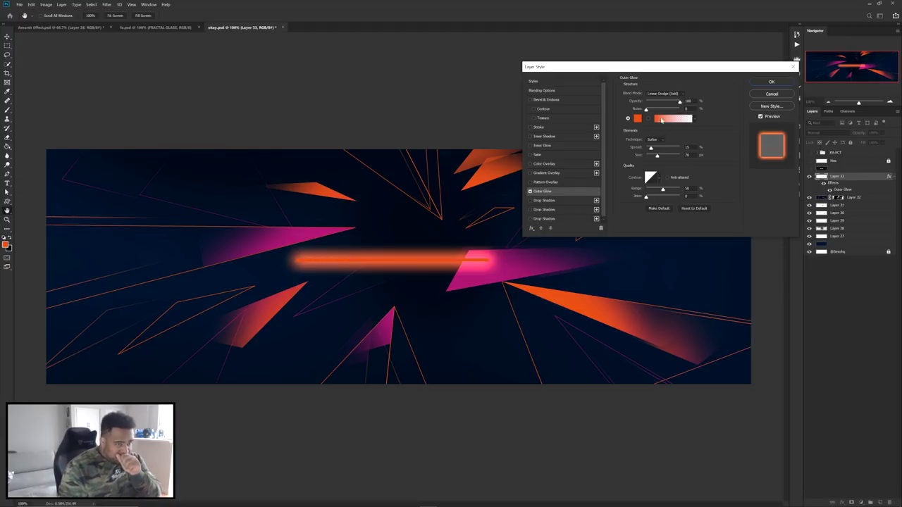
{"action": "left_click_drag", "start_coordinate": [658, 158], "coordinate": [657, 157]}
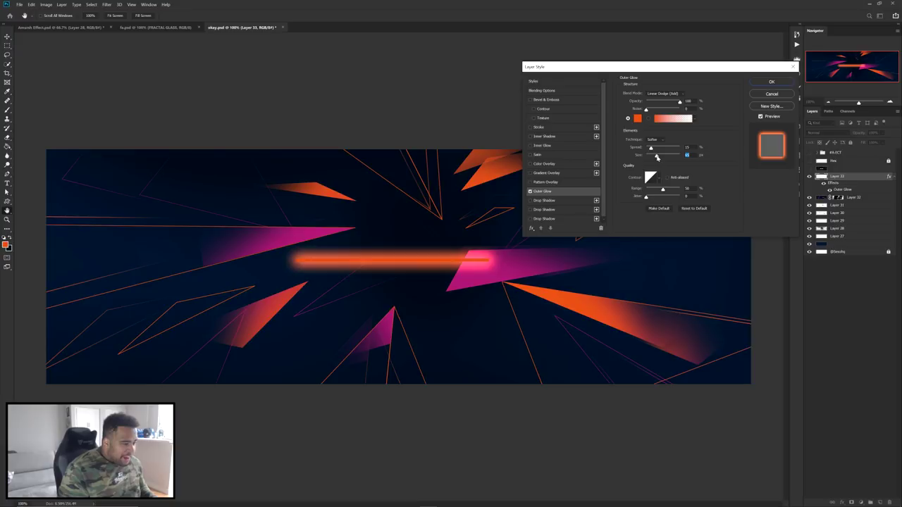
{"action": "left_click", "coordinate": [769, 84]}
Convert the glowing bar to a smart object, rasterize it, and move it left off the magenta shape.
{"action": "right_click", "coordinate": [861, 181]}
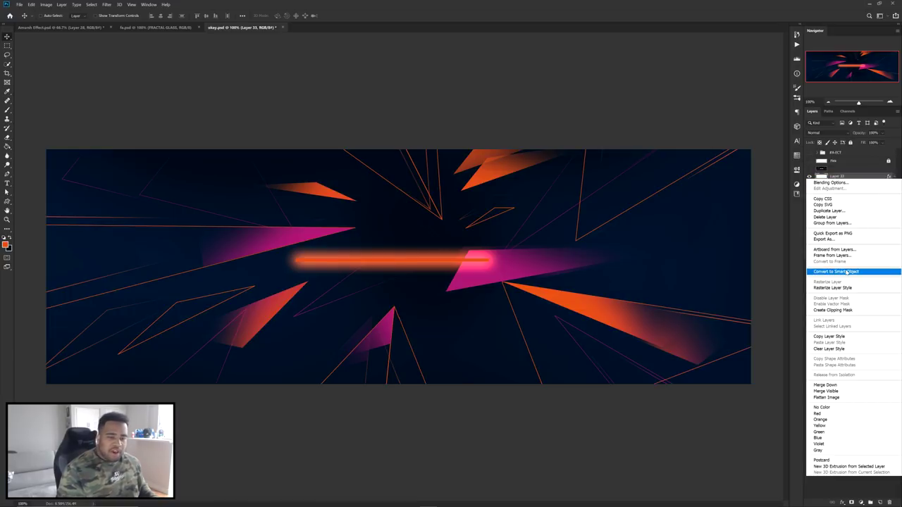
{"action": "left_click", "coordinate": [848, 272]}
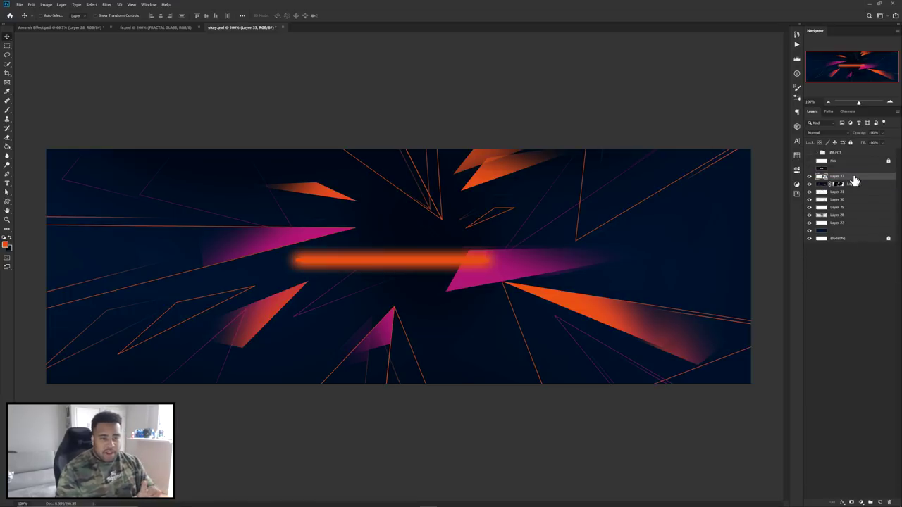
{"action": "right_click", "coordinate": [854, 181]}
{"action": "left_click", "coordinate": [845, 292]}
{"action": "left_click_drag", "start_coordinate": [484, 262], "coordinate": [438, 268]}
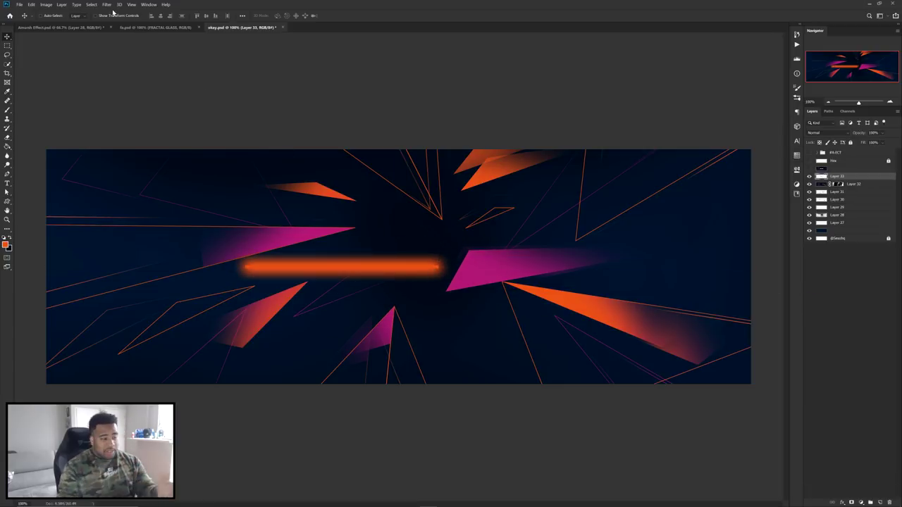
Soften the glowing orange bar with a 5.6-pixel Gaussian Blur.
{"action": "scroll", "coordinate": [447, 264], "scroll_direction": "up", "scroll_amount": 3}
{"action": "scroll", "coordinate": [435, 296], "scroll_direction": "down", "scroll_amount": 2}
{"action": "left_click_drag", "start_coordinate": [341, 255], "coordinate": [392, 229]}
{"action": "left_click", "coordinate": [107, 4]}
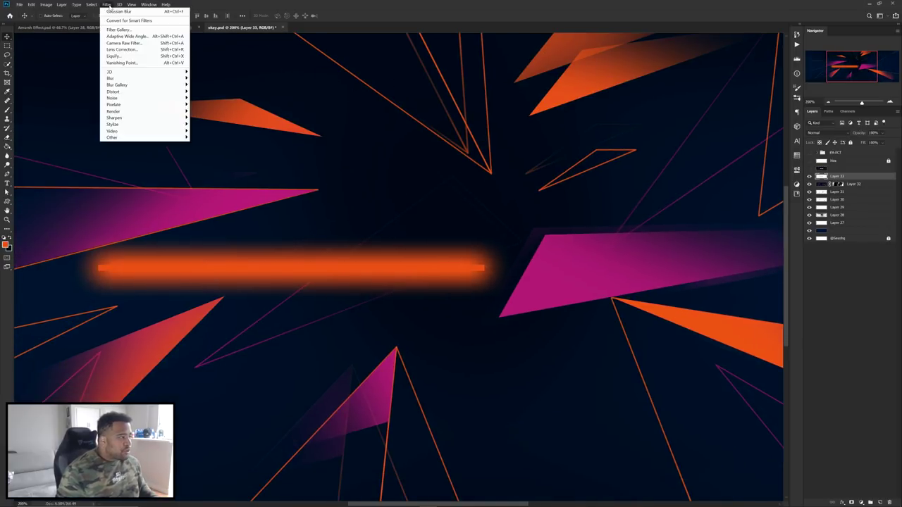
{"action": "mouse_move", "coordinate": [141, 79]}
{"action": "left_click", "coordinate": [206, 106]}
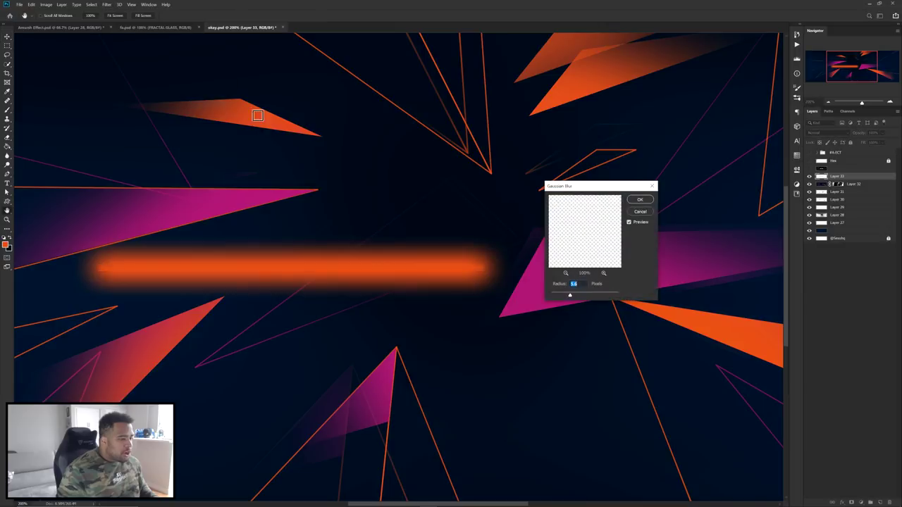
{"action": "left_click", "coordinate": [640, 201]}
Move the blurred streak to the banner's left side and transform it to a shorter length along the orange outline above the magenta shape.
{"action": "key", "text": "ctrl+minus"}
{"action": "key", "text": "ctrl+minus"}
{"action": "key", "text": "v"}
{"action": "left_click_drag", "start_coordinate": [387, 264], "coordinate": [408, 229]}
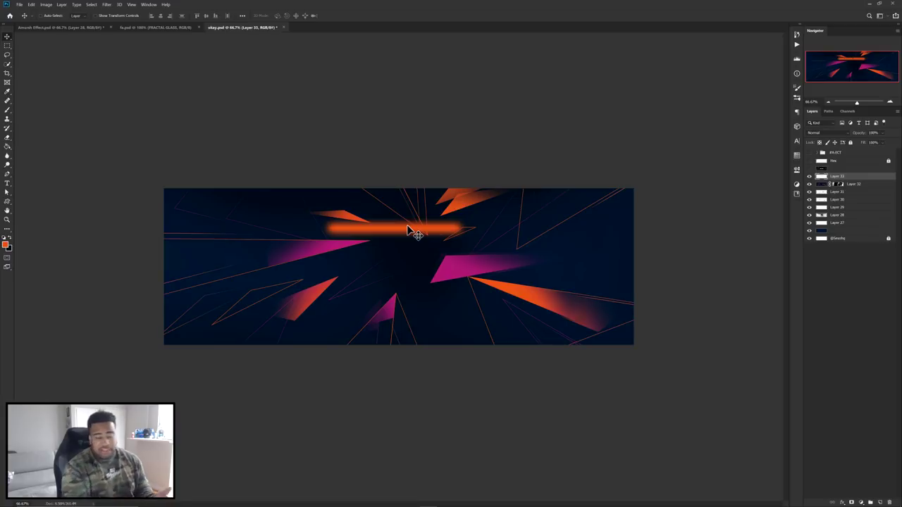
{"action": "key", "text": "ctrl+plus"}
{"action": "mouse_move", "coordinate": [495, 231]}
{"action": "left_mouse_down"}
{"action": "mouse_move", "coordinate": [423, 246]}
{"action": "mouse_move", "coordinate": [330, 243]}
{"action": "mouse_move", "coordinate": [277, 226]}
{"action": "mouse_move", "coordinate": [310, 224]}
{"action": "mouse_move", "coordinate": [281, 232]}
{"action": "left_mouse_up"}
{"action": "key", "text": "ctrl+t"}
{"action": "key", "text": "Return"}
{"action": "key", "text": "e"}
{"action": "left_click_drag", "start_coordinate": [123, 253], "coordinate": [35, 251]}
{"action": "mouse_move", "coordinate": [100, 239]}
{"action": "left_mouse_down"}
{"action": "mouse_move", "coordinate": [67, 239]}
{"action": "mouse_move", "coordinate": [127, 234]}
{"action": "left_mouse_up"}
{"action": "mouse_move", "coordinate": [267, 194]}
{"action": "left_mouse_down"}
{"action": "mouse_move", "coordinate": [233, 184]}
{"action": "mouse_move", "coordinate": [258, 187]}
{"action": "mouse_move", "coordinate": [242, 190]}
{"action": "left_mouse_up"}
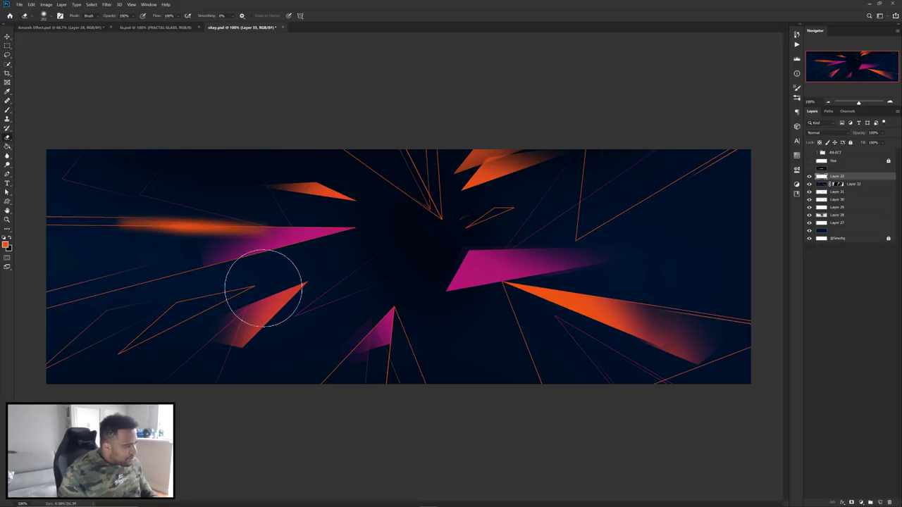
{"action": "key", "text": "ctrl+z"}
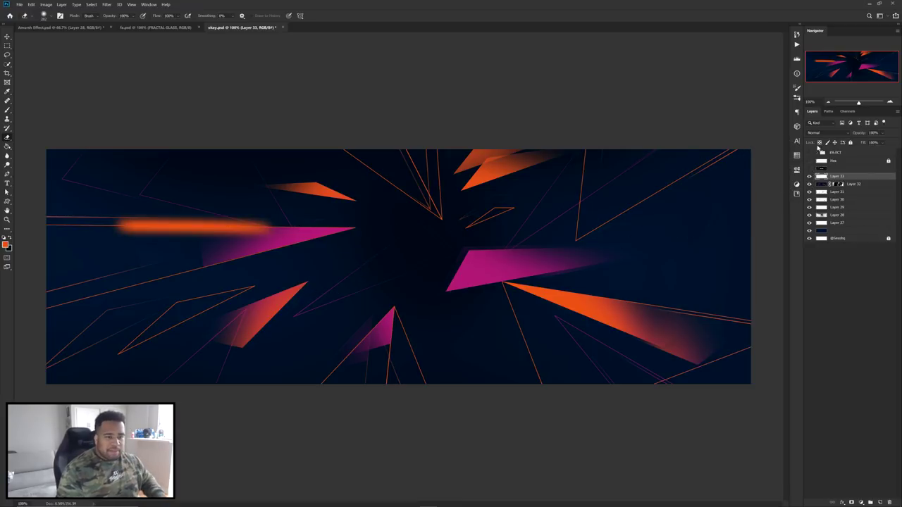
Duplicate the left streak, set the copy to Linear Dodge (Add), and erase its ends so only the middle stays bright.
{"action": "key", "text": "ctrl+j"}
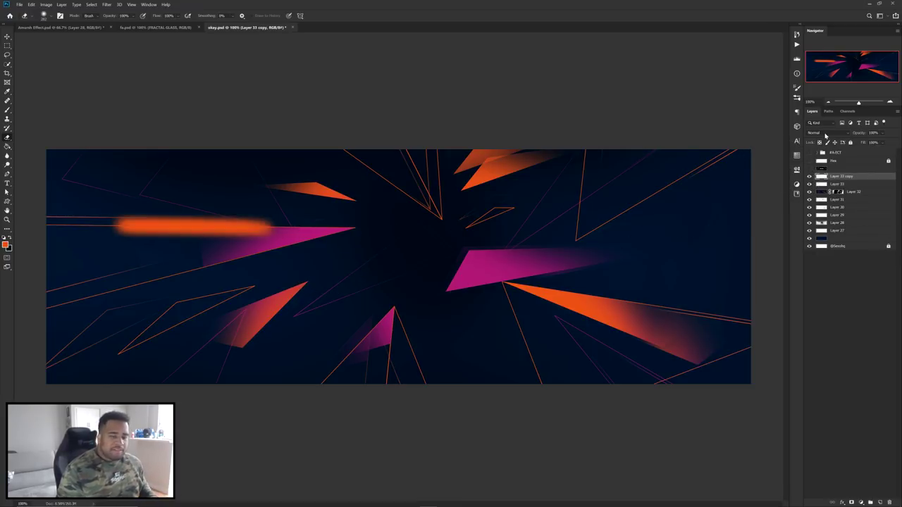
{"action": "left_click", "coordinate": [825, 134]}
{"action": "left_click", "coordinate": [830, 202]}
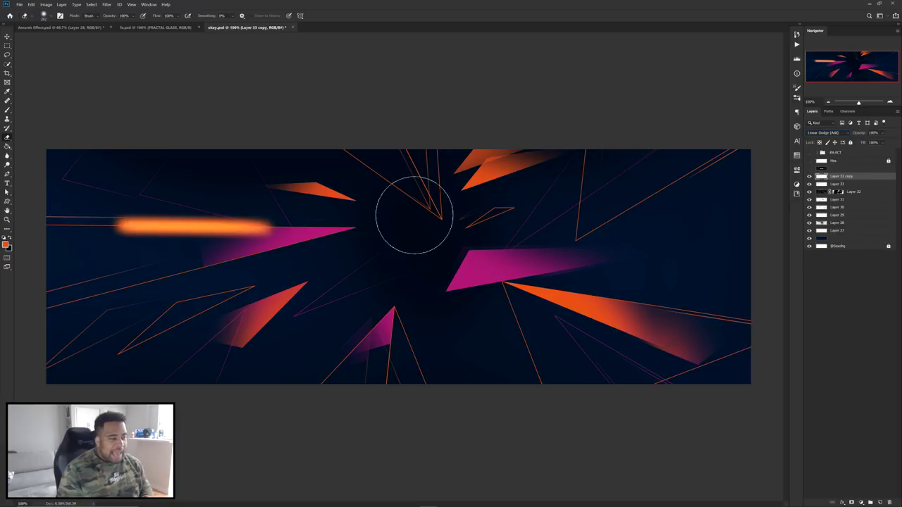
{"action": "right_click", "coordinate": [158, 248], "text": "alt"}
{"action": "scroll", "coordinate": [110, 241], "scroll_direction": "up", "scroll_amount": 2}
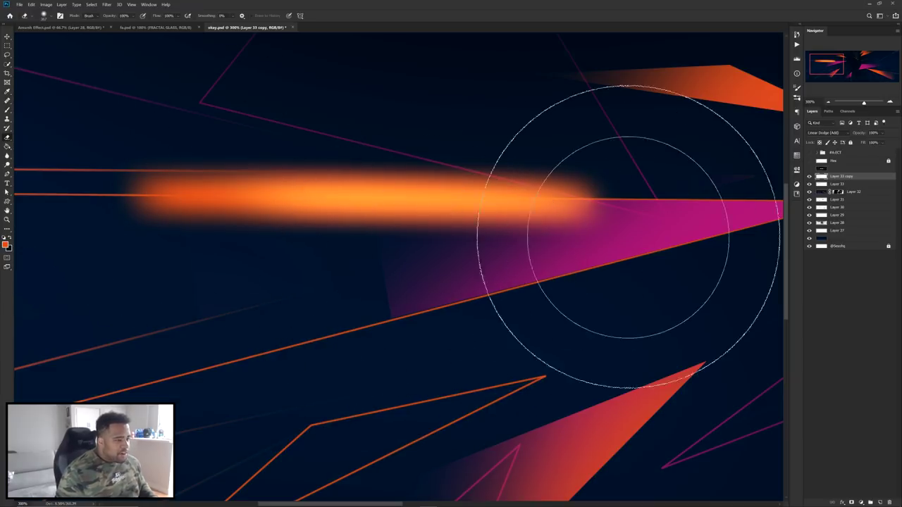
{"action": "key", "text": "v"}
{"action": "mouse_move", "coordinate": [346, 230]}
{"action": "left_mouse_down"}
{"action": "mouse_move", "coordinate": [323, 204]}
{"action": "mouse_move", "coordinate": [348, 202]}
{"action": "left_mouse_up"}
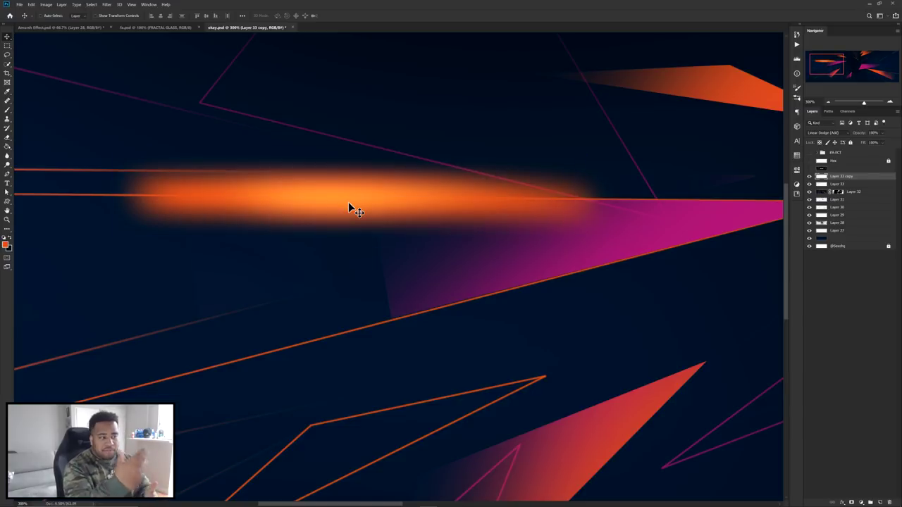
Copy the base streak to the banner's upper right and rotate it to follow the orange diagonal outline.
{"action": "key", "text": "ctrl+0"}
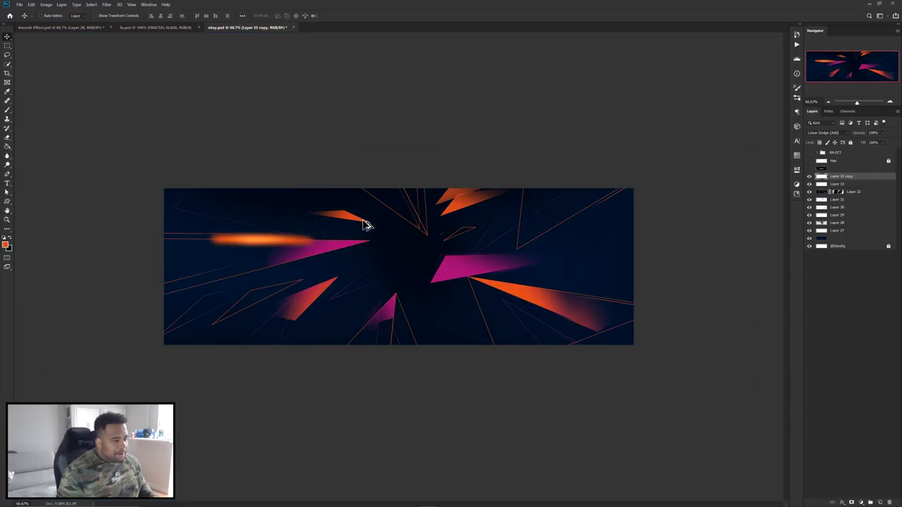
{"action": "left_click", "coordinate": [850, 185]}
{"action": "mouse_move", "coordinate": [312, 252]}
{"action": "left_mouse_down"}
{"action": "mouse_move", "coordinate": [615, 254]}
{"action": "mouse_move", "coordinate": [604, 192]}
{"action": "mouse_move", "coordinate": [584, 211]}
{"action": "left_mouse_up"}
{"action": "key", "text": "ctrl+t"}
{"action": "key", "text": "Return"}
{"action": "left_click_drag", "start_coordinate": [566, 241], "coordinate": [599, 216]}
Duplicate the upper-right streak, set the copy to Linear Dodge (Add), and erase its ends to leave a bright middle.
{"action": "key", "text": "b"}
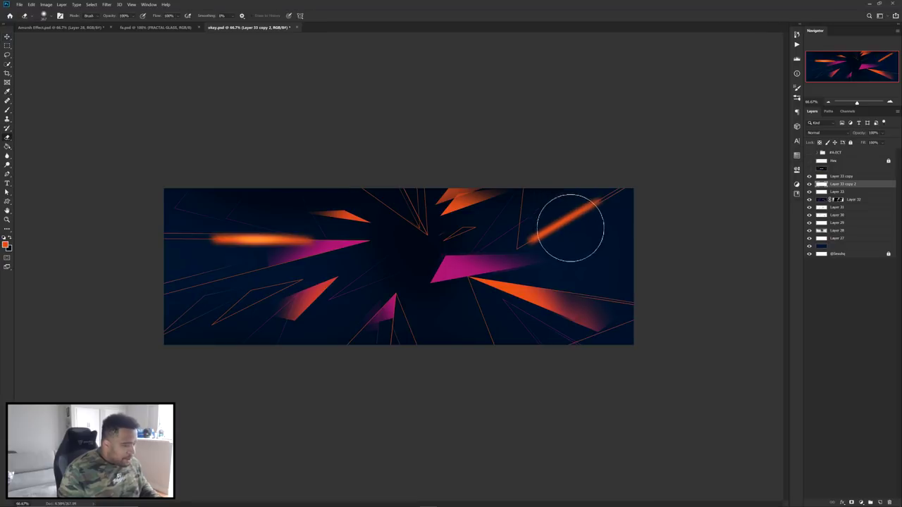
{"action": "scroll", "coordinate": [579, 225], "scroll_direction": "up", "scroll_amount": 2}
{"action": "left_click_drag", "start_coordinate": [664, 228], "coordinate": [481, 230]}
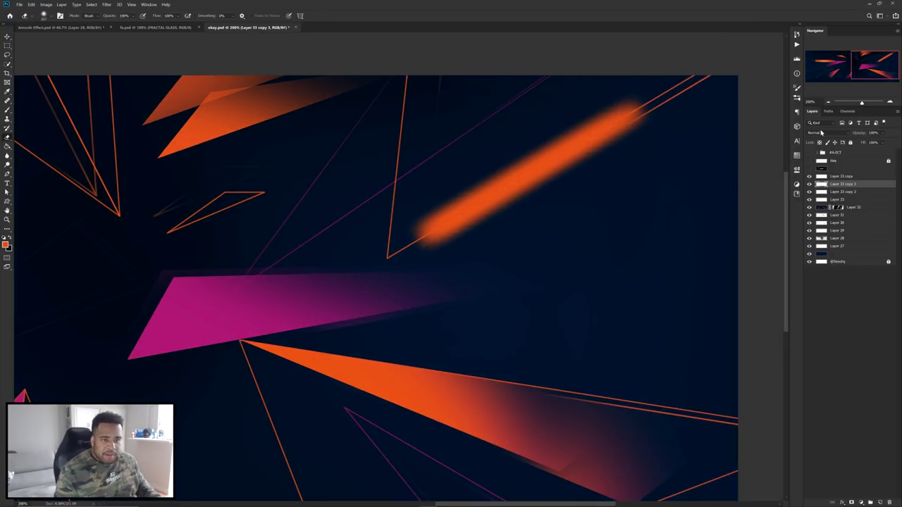
{"action": "left_click", "coordinate": [826, 132]}
{"action": "left_click", "coordinate": [830, 204]}
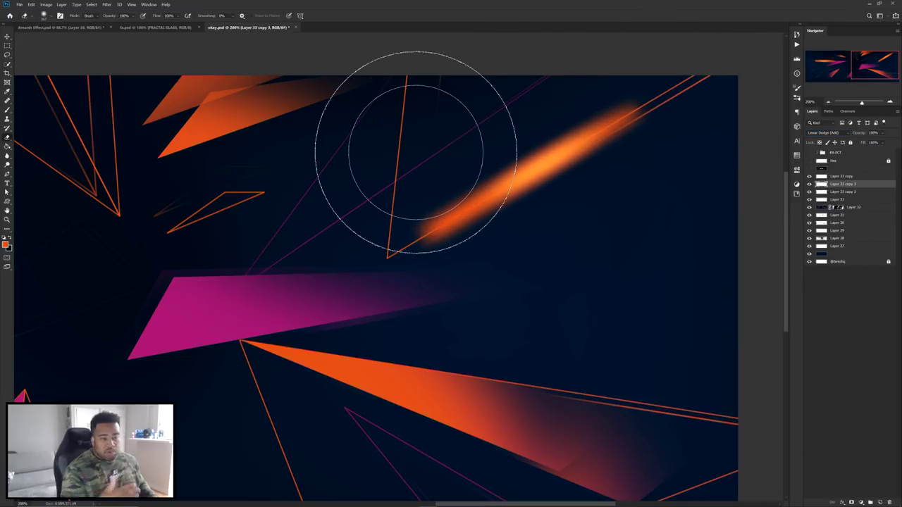
Copy the streak onto the orange outline below the large orange triangle, then rotate and shrink it to match the line.
{"action": "key", "text": "v"}
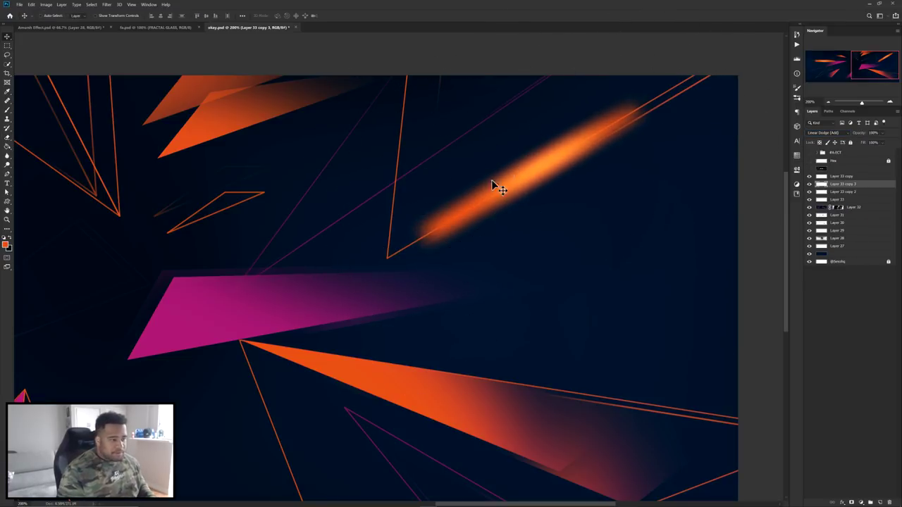
{"action": "key", "text": "ctrl+minus"}
{"action": "key", "text": "ctrl+minus"}
{"action": "left_click_drag", "start_coordinate": [564, 222], "coordinate": [419, 301], "text": "alt"}
{"action": "key", "text": "ctrl+t"}
{"action": "left_click_drag", "start_coordinate": [460, 273], "coordinate": [432, 286]}
{"action": "left_click_drag", "start_coordinate": [400, 267], "coordinate": [442, 297]}
{"action": "key", "text": "ctrl+plus"}
{"action": "key", "text": "ctrl+plus"}
{"action": "key", "text": "Return"}
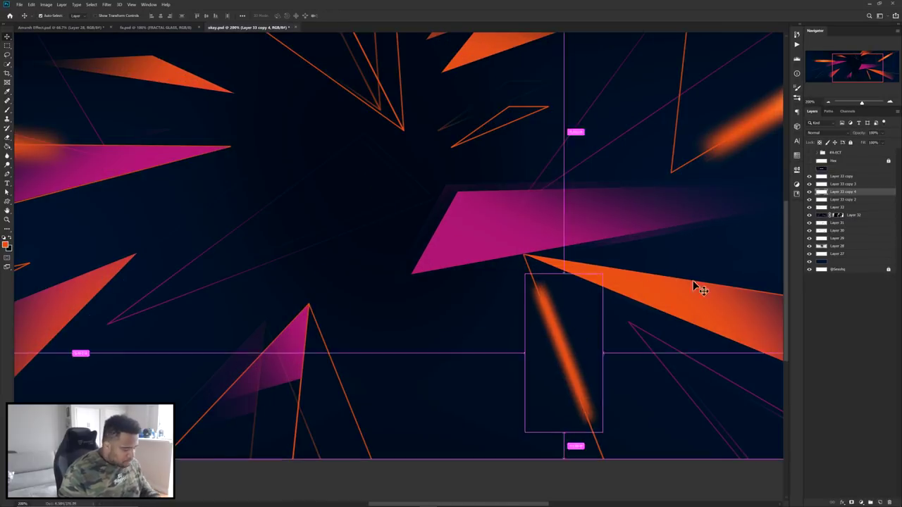
Duplicate the streak below the orange triangle as a Linear Dodge (Add) layer and erase its ends.
{"action": "left_click", "coordinate": [823, 133]}
{"action": "left_click", "coordinate": [831, 204]}
{"action": "key", "text": "e"}
{"action": "left_click", "coordinate": [604, 444]}
{"action": "key", "text": "v"}
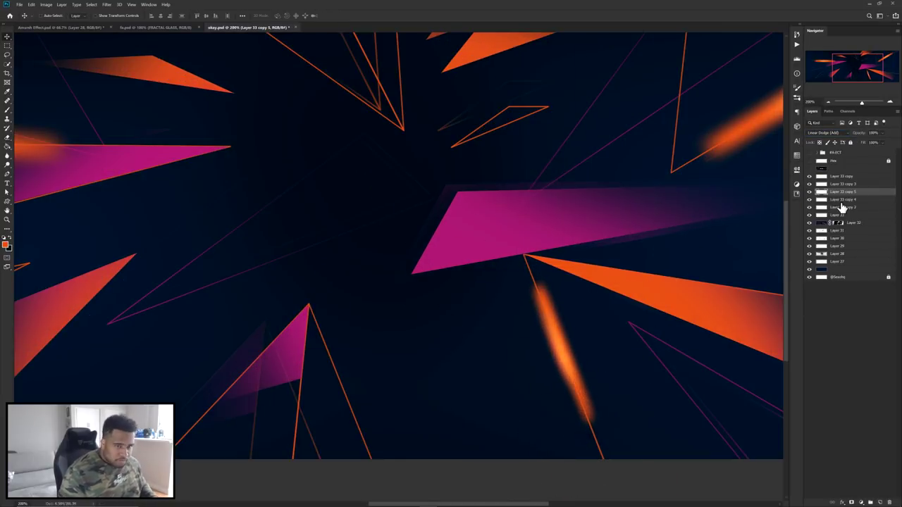
Place two copies of the lower streak along the outlines descending from the small magenta triangle's tip, rotating one to fit.
{"action": "left_click", "coordinate": [840, 200]}
{"action": "left_click_drag", "start_coordinate": [563, 337], "coordinate": [332, 350], "text": "alt"}
{"action": "left_click", "coordinate": [332, 350], "text": "alt"}
{"action": "left_click_drag", "start_coordinate": [402, 328], "coordinate": [372, 334]}
{"action": "key", "text": "ctrl+t"}
{"action": "key", "text": "Return"}
Merge the two streak copies by the magenta triangle, duplicate the merged layer, and set the duplicate to Linear Dodge (Add).
{"action": "left_click", "coordinate": [842, 207], "text": "shift"}
{"action": "key", "text": "ctrl+e"}
{"action": "key", "text": "ctrl+j"}
{"action": "left_click", "coordinate": [825, 132]}
{"action": "left_click", "coordinate": [831, 205]}
Copy the base streak to the top centre and rotate it along the diagonal orange outline descending toward the dark middle.
{"action": "key", "text": "ctrl+minus"}
{"action": "key", "text": "ctrl+minus"}
{"action": "left_click_drag", "start_coordinate": [533, 240], "coordinate": [380, 230], "text": "ctrl+alt"}
{"action": "key", "text": "ctrl+t"}
{"action": "mouse_move", "coordinate": [471, 180]}
{"action": "left_mouse_down"}
{"action": "mouse_move", "coordinate": [479, 272]}
{"action": "mouse_move", "coordinate": [429, 228]}
{"action": "left_mouse_up"}
{"action": "key", "text": "Return"}
{"action": "key", "text": "ctrl+plus"}
{"action": "key", "text": "ctrl+plus"}
{"action": "left_click_drag", "start_coordinate": [414, 192], "coordinate": [402, 195]}
Duplicate the top-centre streak, set the copy to Linear Dodge (Add), and erase its ends.
{"action": "key", "text": "ctrl+j"}
{"action": "left_click", "coordinate": [825, 132]}
{"action": "left_click", "coordinate": [831, 204]}
{"action": "key", "text": "e"}
{"action": "key", "text": "v"}
{"action": "key", "text": "f"}
{"action": "key", "text": "ctrl+minus"}
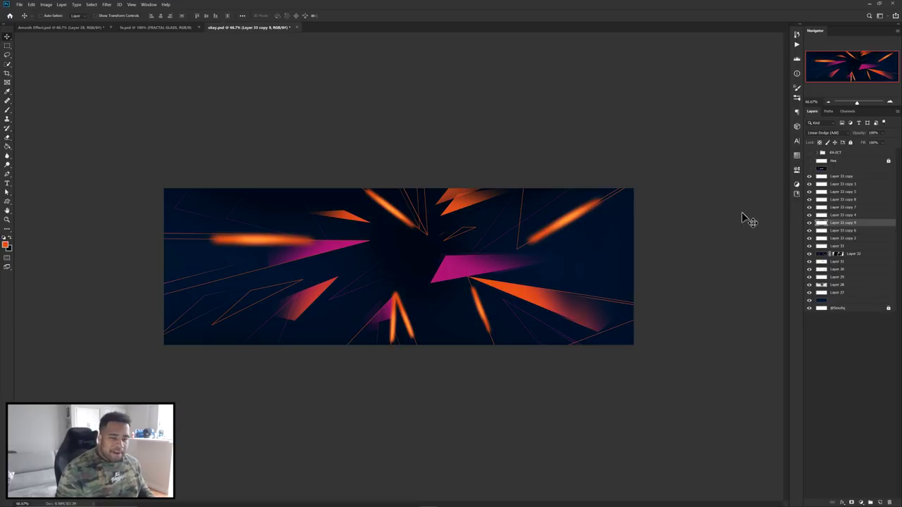
Stamp all visible layers into a new layer above the streaks and convert it to a smart object.
{"action": "left_click", "coordinate": [838, 178]}
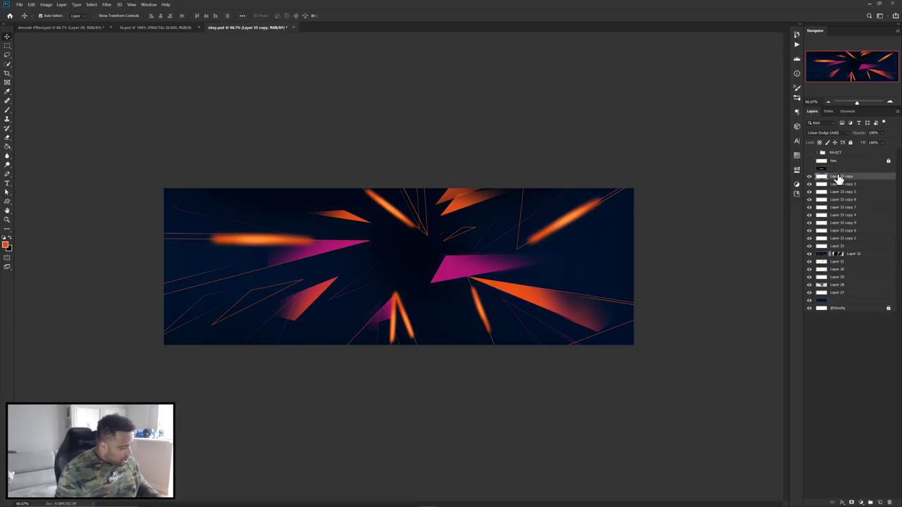
{"action": "key", "text": "ctrl+shift+alt+e"}
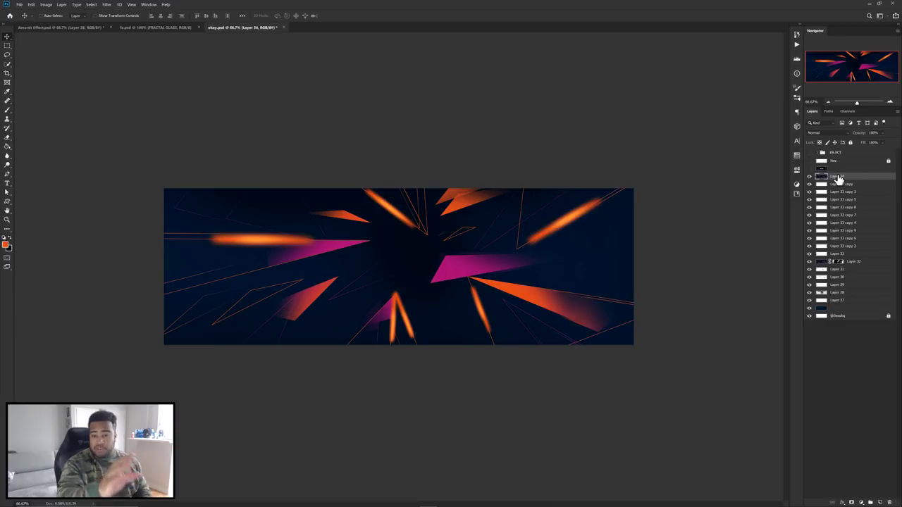
{"action": "left_click_drag", "start_coordinate": [544, 248], "coordinate": [495, 215]}
{"action": "key", "text": "ctrl+z"}
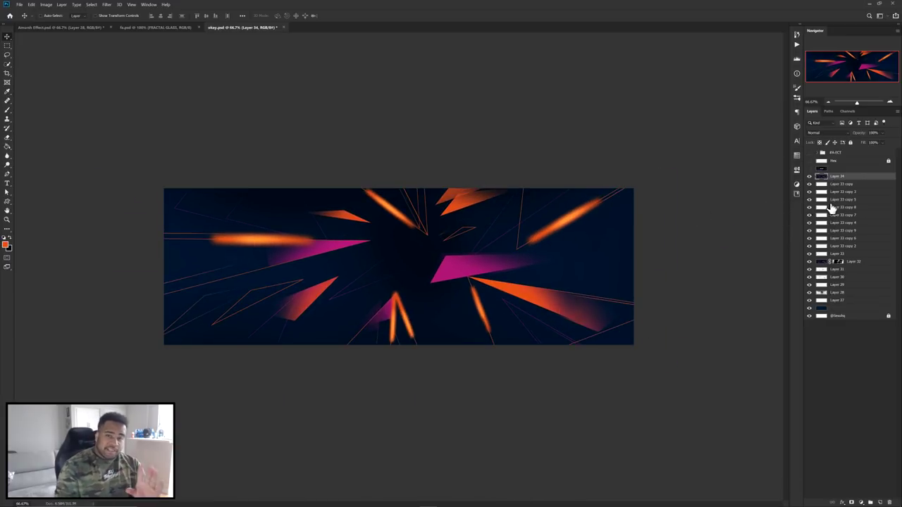
{"action": "right_click", "coordinate": [860, 177]}
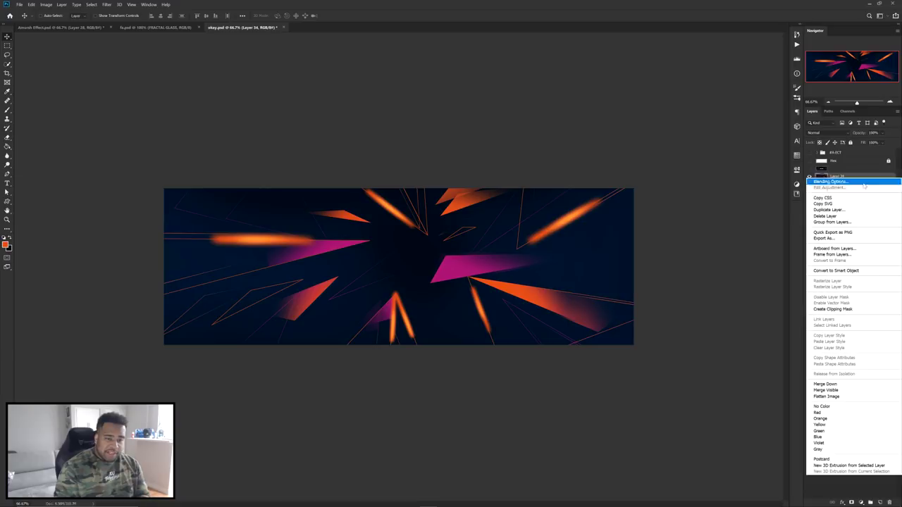
{"action": "left_click", "coordinate": [844, 273]}
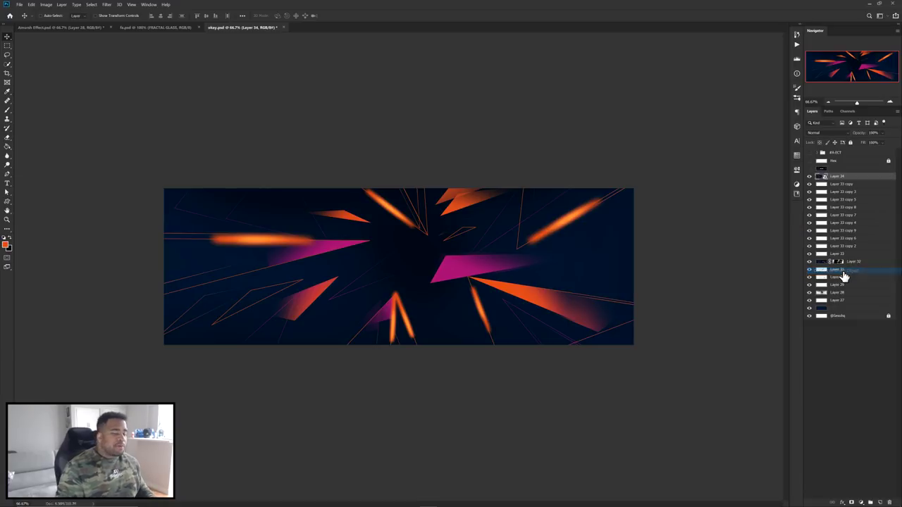
Open the Camera Raw Filter and set Highlights +10, Shadows -8, Whites +22, Blacks -42 and Clarity +15.
{"action": "left_click", "coordinate": [107, 4]}
{"action": "left_click", "coordinate": [123, 44]}
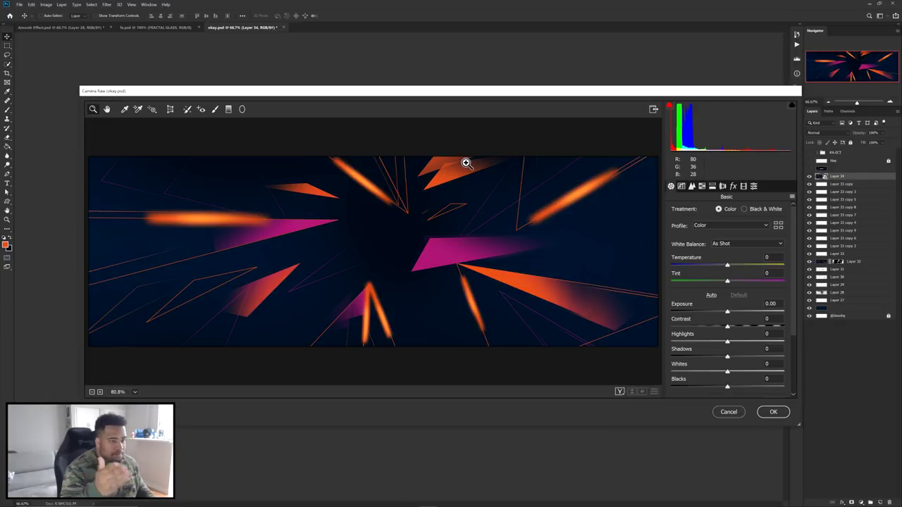
{"action": "scroll", "coordinate": [736, 266], "scroll_direction": "down", "scroll_amount": 2}
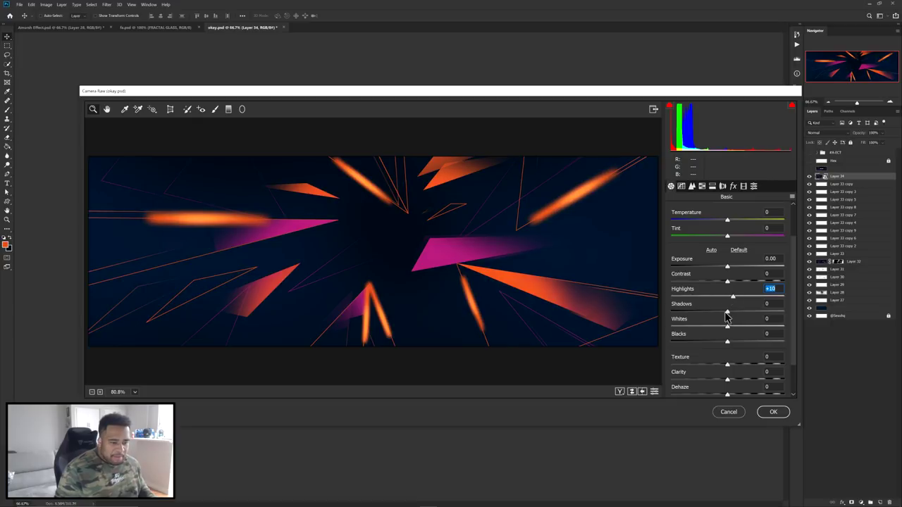
{"action": "left_click_drag", "start_coordinate": [727, 314], "coordinate": [702, 340]}
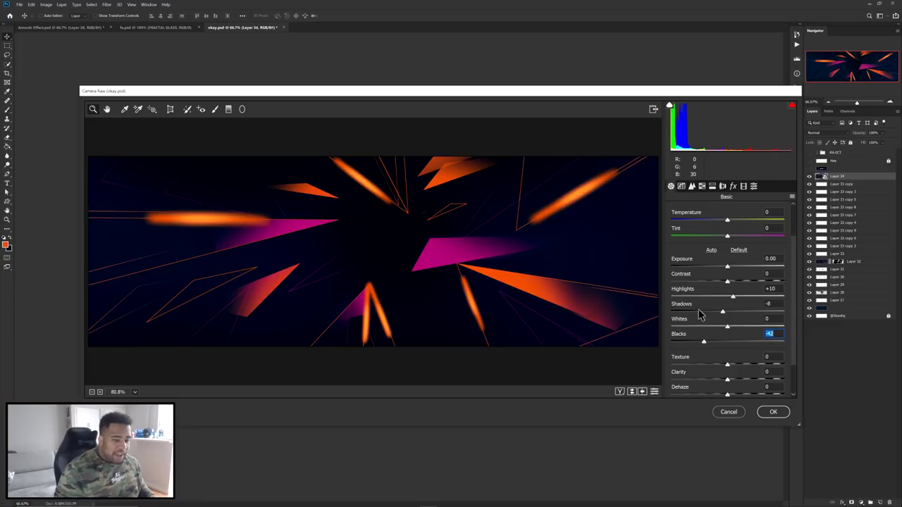
{"action": "left_click_drag", "start_coordinate": [727, 327], "coordinate": [739, 329]}
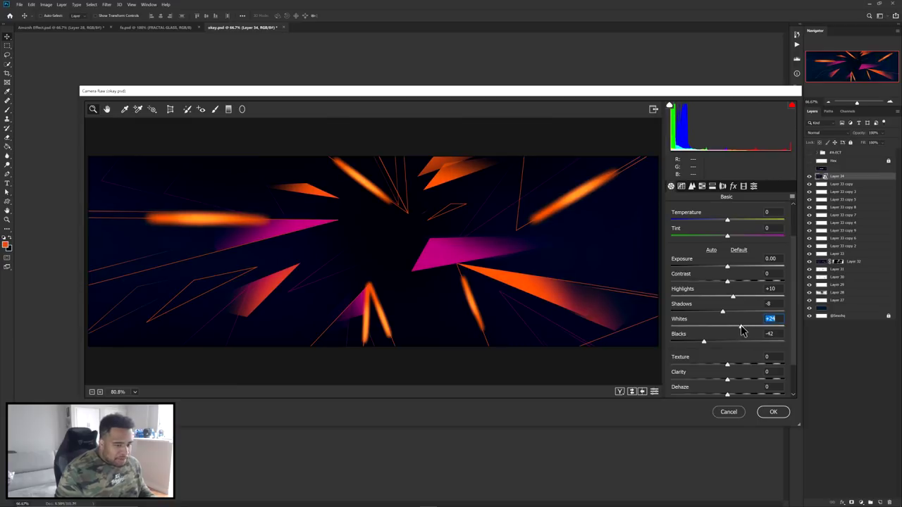
{"action": "left_click", "coordinate": [735, 376]}
{"action": "type", "text": "15"}
Set the Camera Raw sharpening amount to 10.
{"action": "left_click", "coordinate": [692, 187]}
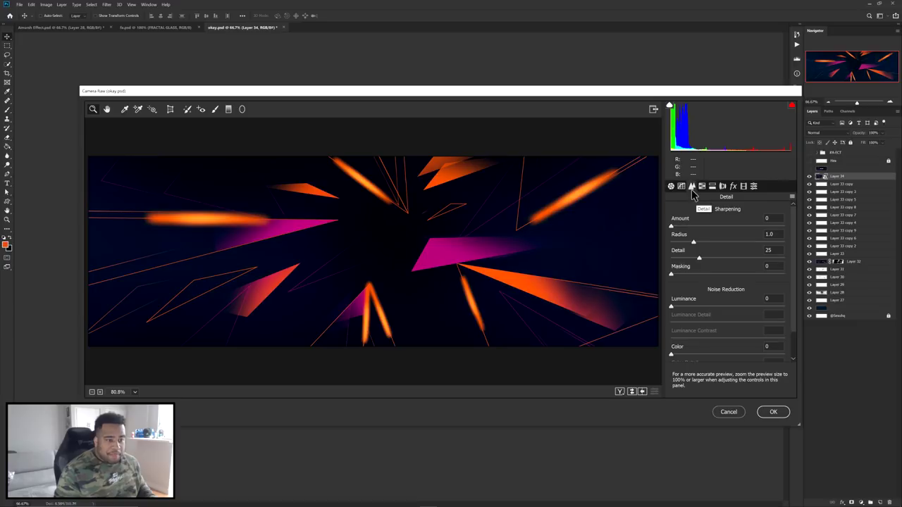
{"action": "left_click", "coordinate": [777, 217]}
{"action": "type", "text": "10"}
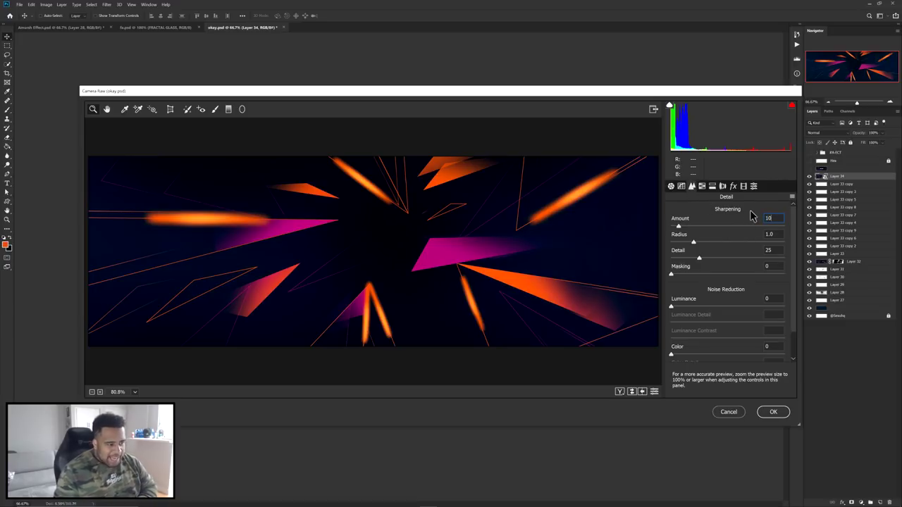
{"action": "left_click", "coordinate": [701, 187]}
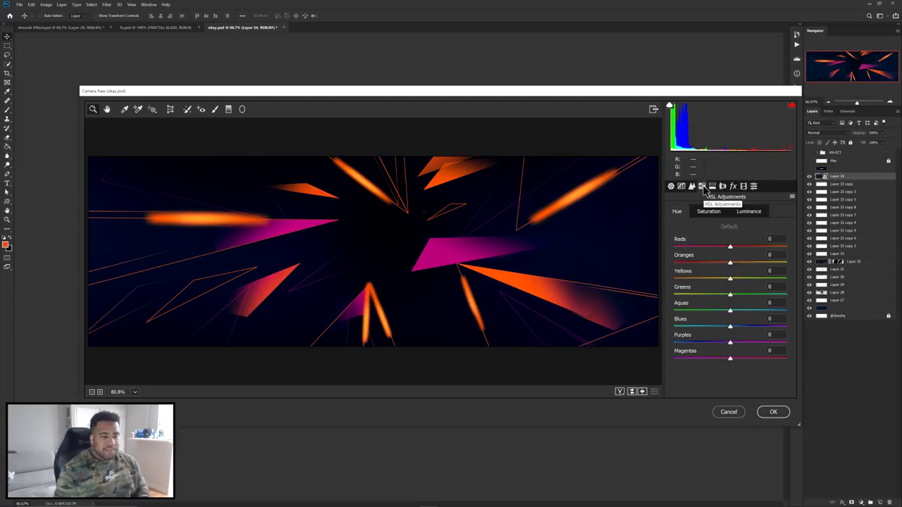
{"action": "left_click_drag", "start_coordinate": [729, 343], "coordinate": [575, 342]}
{"action": "mouse_move", "coordinate": [729, 266]}
{"action": "left_mouse_down"}
{"action": "mouse_move", "coordinate": [636, 262]}
{"action": "mouse_move", "coordinate": [795, 262]}
{"action": "mouse_move", "coordinate": [654, 262]}
{"action": "mouse_move", "coordinate": [743, 264]}
{"action": "left_mouse_up"}
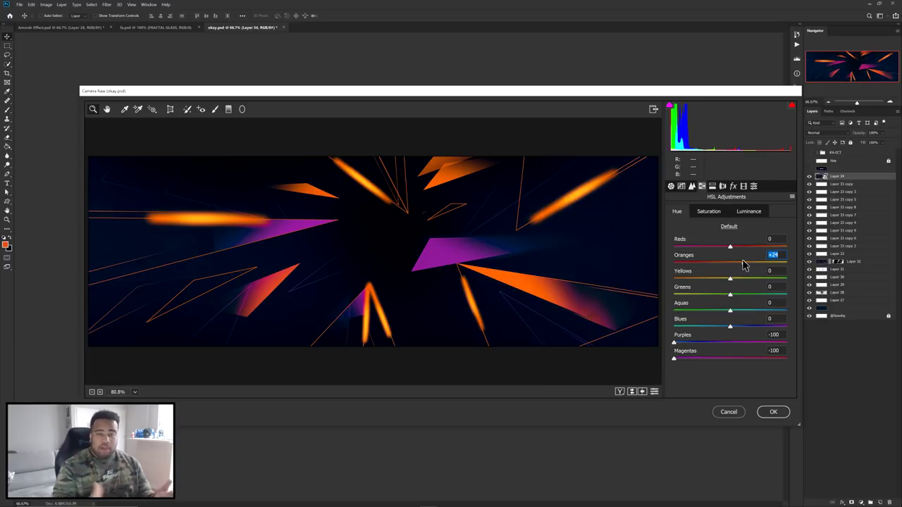
{"action": "left_click", "coordinate": [729, 226]}
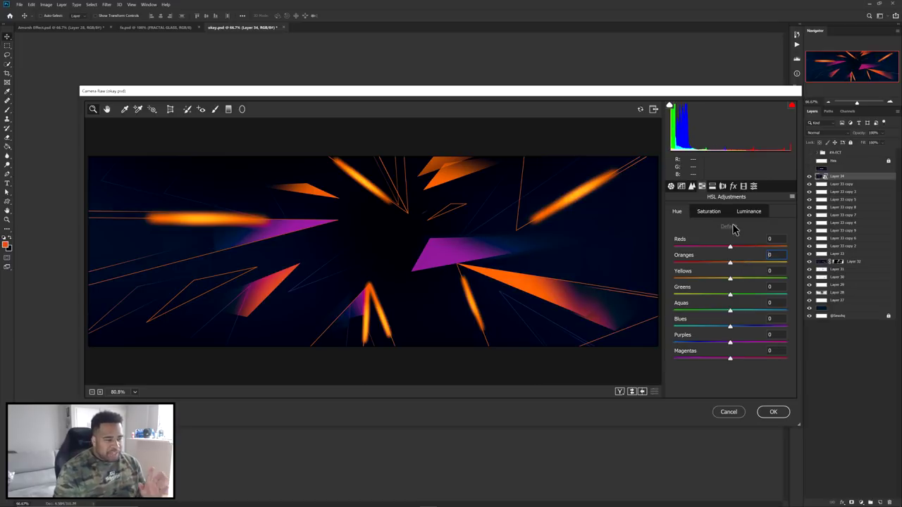
Shift the banner's white balance to Temperature +38 and Tint -85.
{"action": "left_click", "coordinate": [681, 187]}
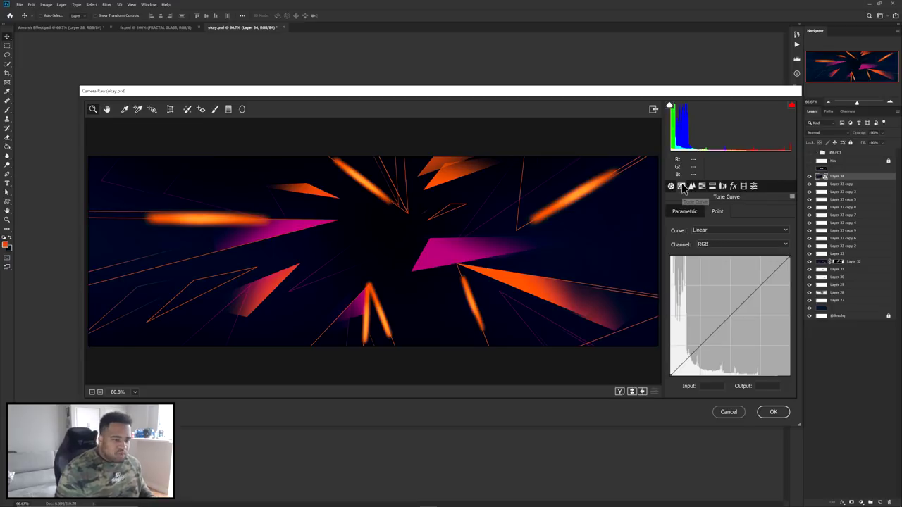
{"action": "left_click", "coordinate": [671, 187]}
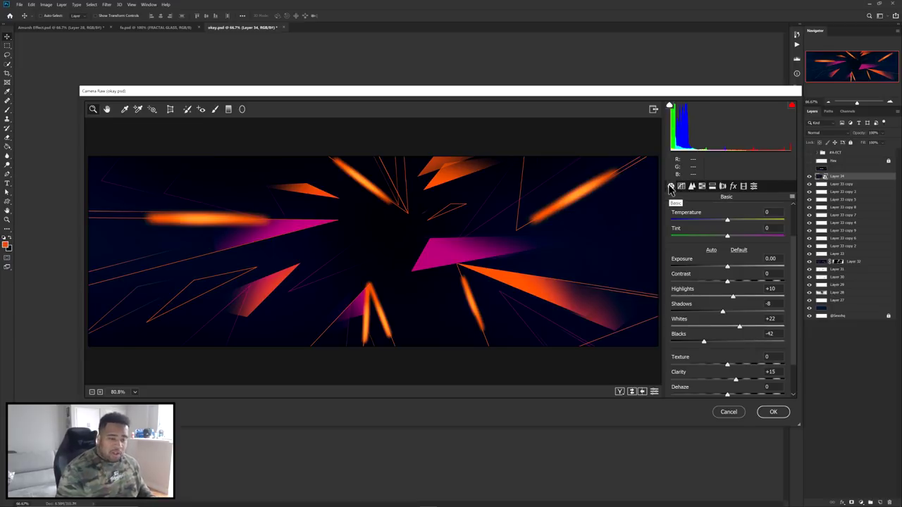
{"action": "left_click_drag", "start_coordinate": [728, 221], "coordinate": [679, 233]}
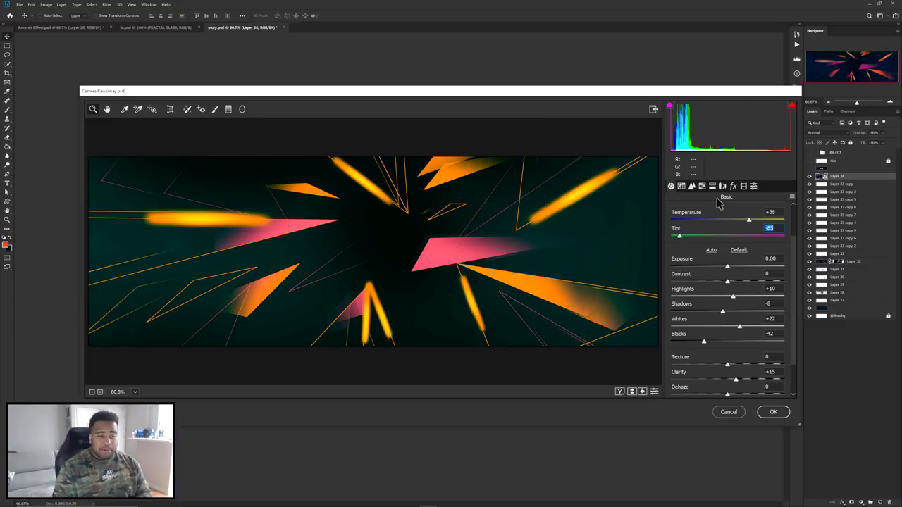
{"action": "scroll", "coordinate": [730, 250], "scroll_direction": "up", "scroll_amount": 2}
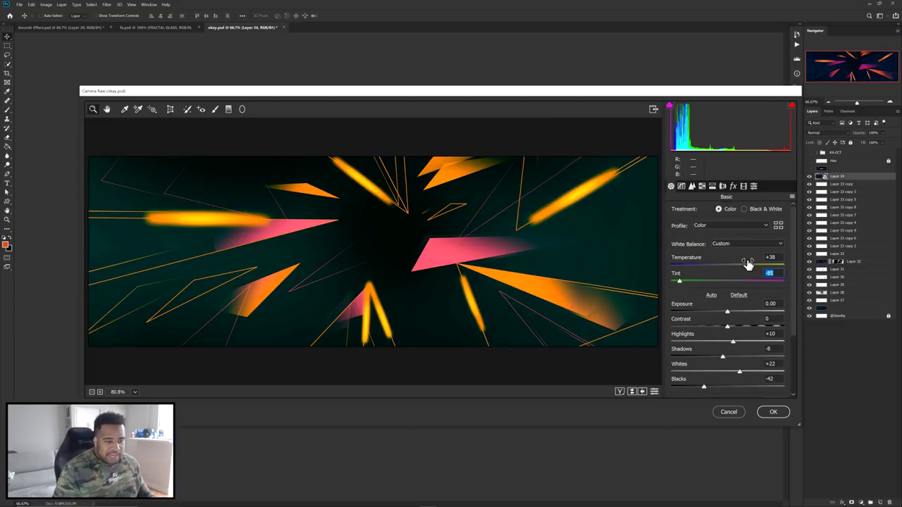
Reset the Camera Raw Temperature and Tint to 0, compare the before and after views, and apply the filter.
{"action": "left_click_drag", "start_coordinate": [778, 256], "coordinate": [741, 273]}
{"action": "type", "text": "0"}
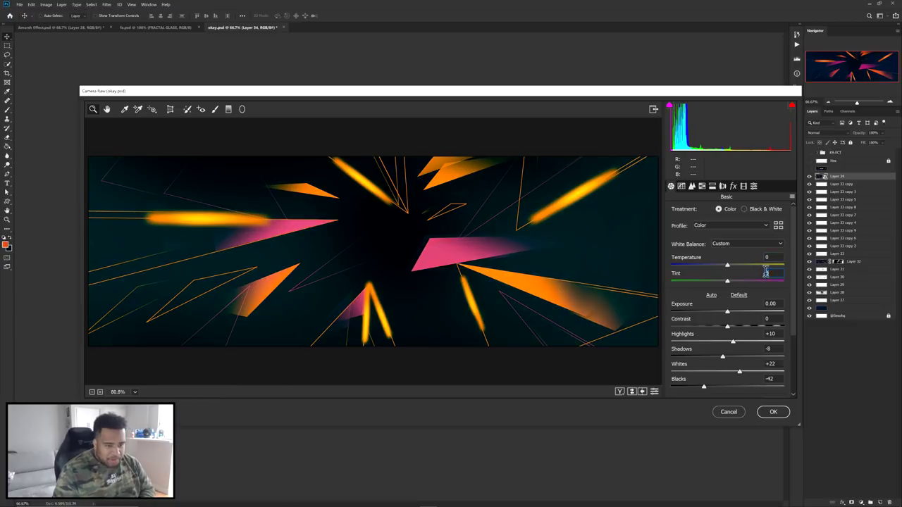
{"action": "type", "text": "0"}
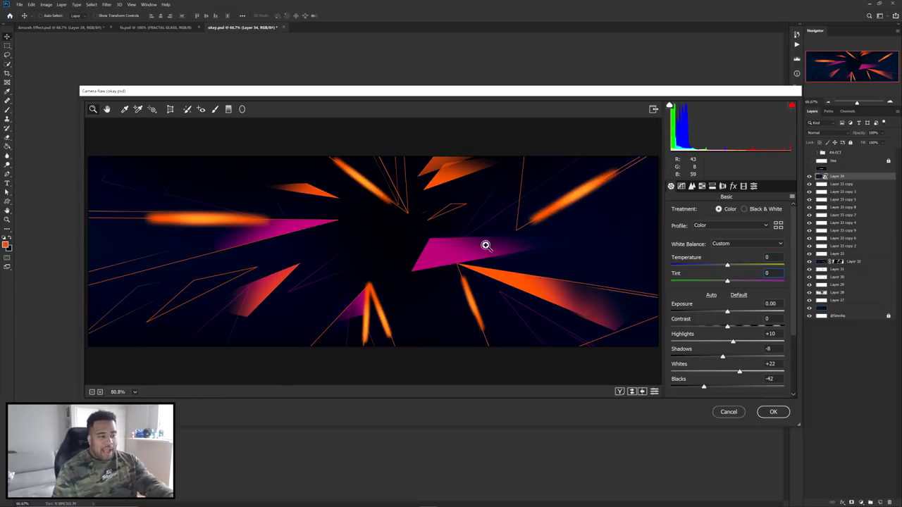
{"action": "left_click", "coordinate": [619, 391]}
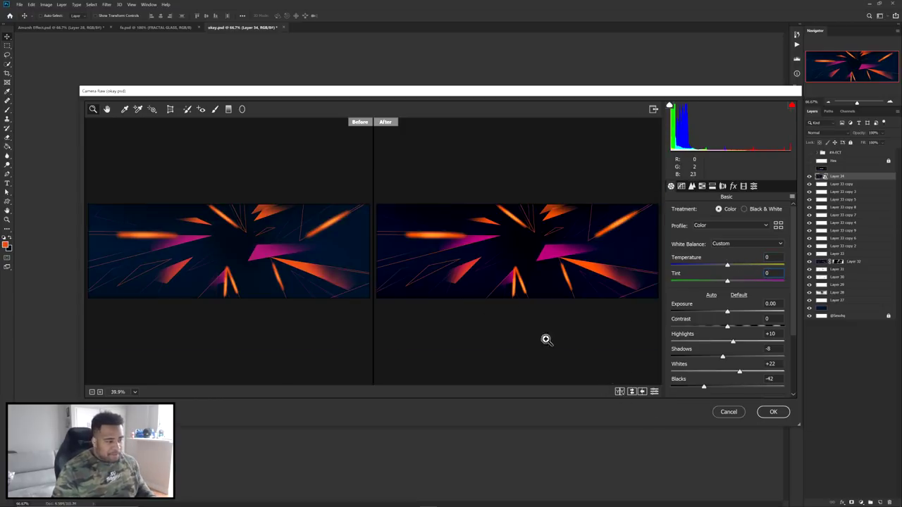
{"action": "left_click", "coordinate": [772, 411]}
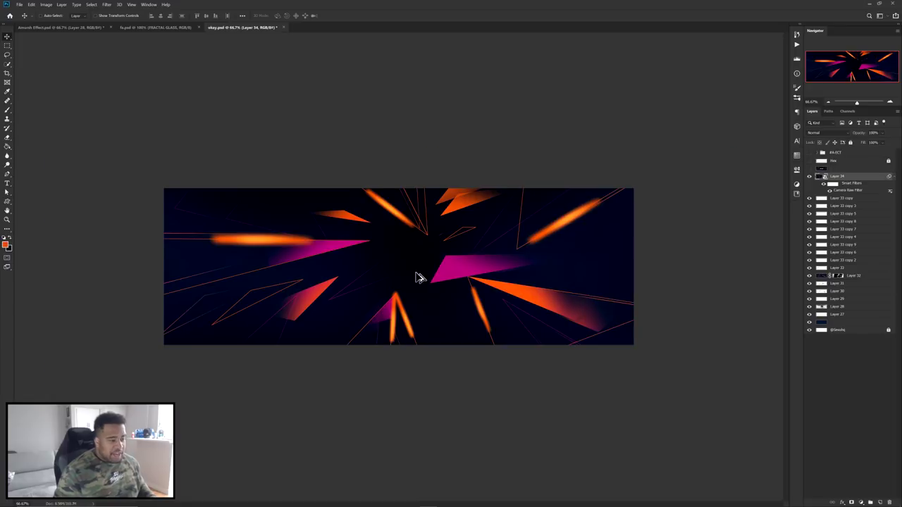
Save the banner as the Photoshop file okay in the video folder, replacing the existing file.
{"action": "key", "text": "ctrl+plus"}
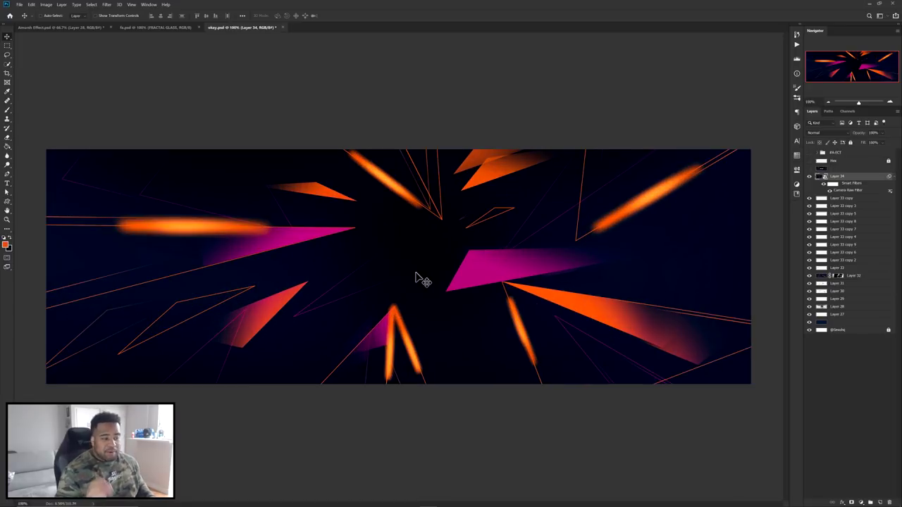
{"action": "left_click", "coordinate": [20, 5]}
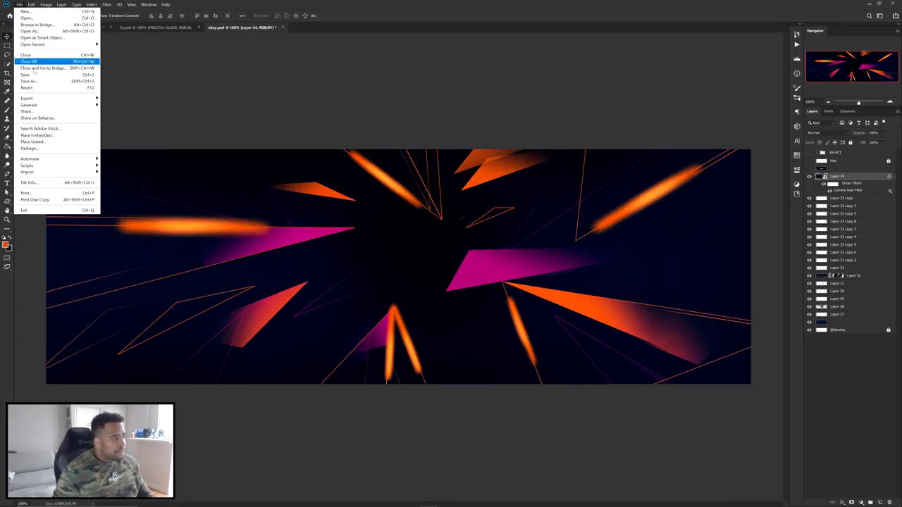
{"action": "left_click", "coordinate": [32, 81]}
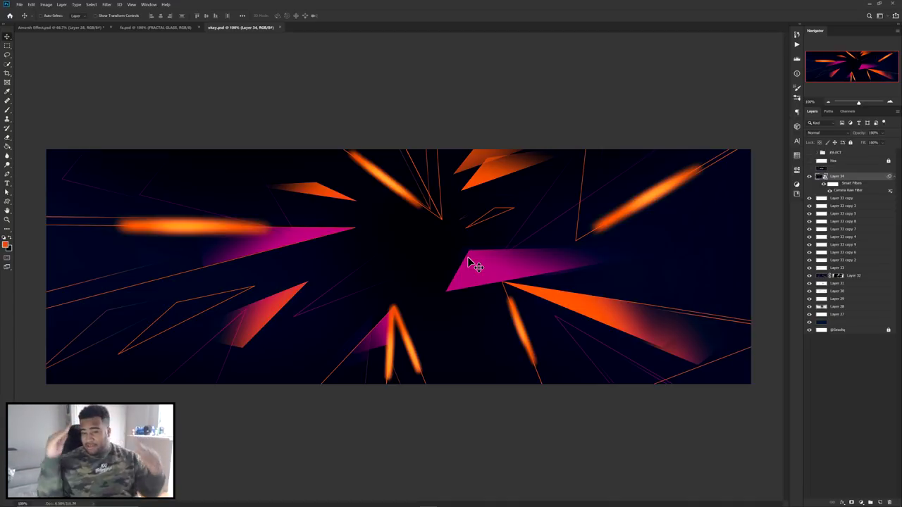
{"action": "left_click", "coordinate": [20, 4]}
{"action": "left_click", "coordinate": [36, 82]}
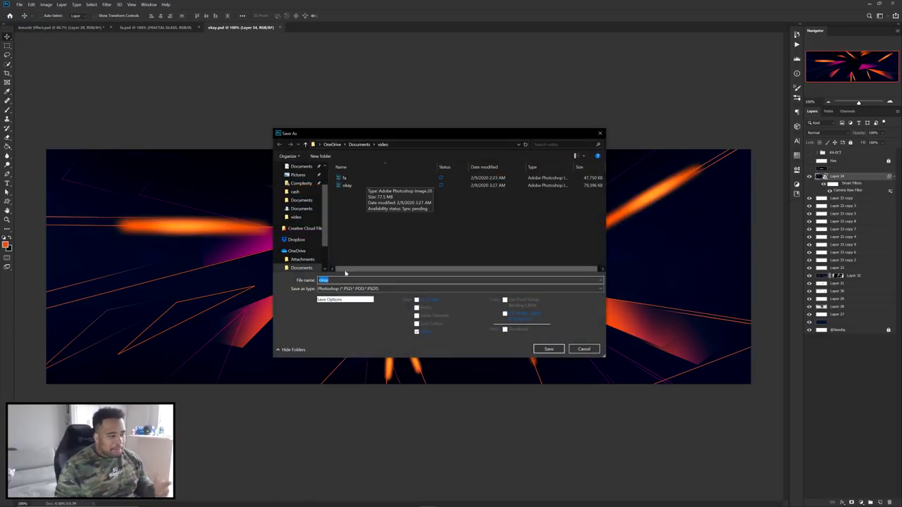
{"action": "left_click", "coordinate": [540, 348]}
{"action": "left_click", "coordinate": [475, 260]}
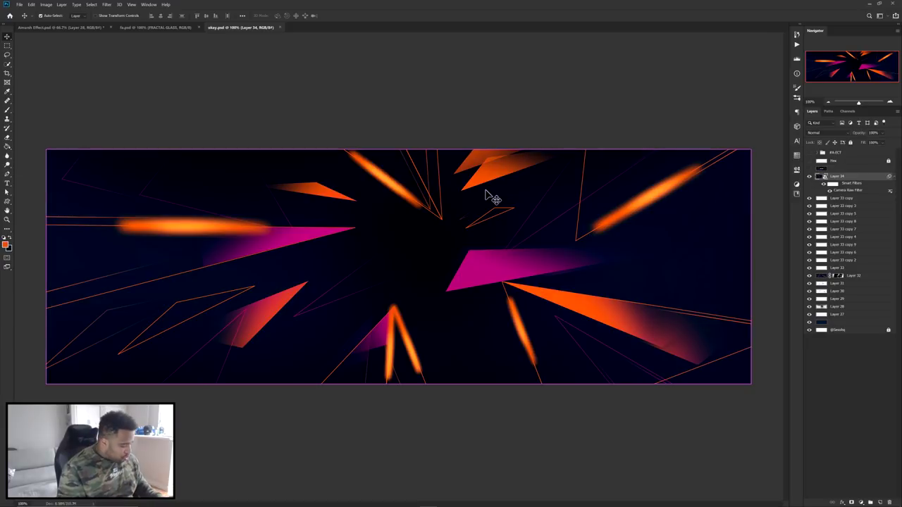
Stamp all visible layers into a new layer and displace it at 25 horizontal and vertical scale, using okay as the displacement map.
{"action": "key", "text": "ctrl+alt+shift+e"}
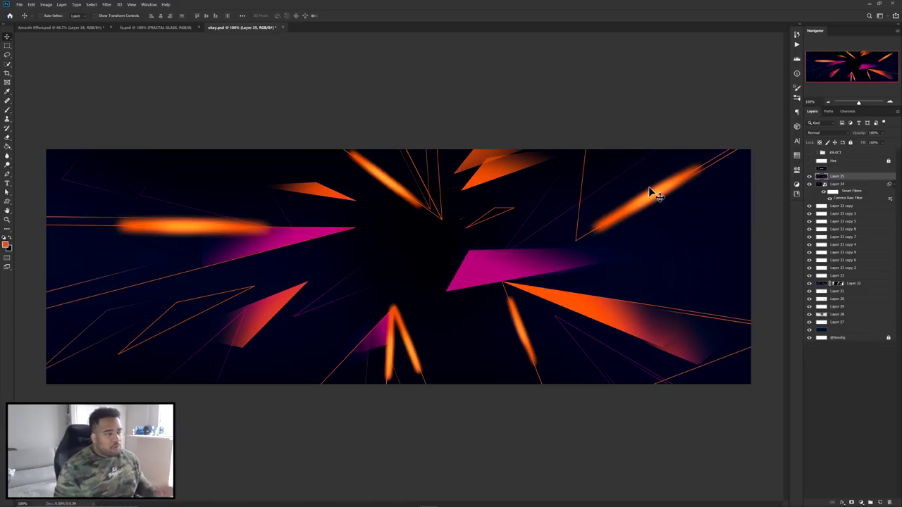
{"action": "left_click", "coordinate": [106, 5]}
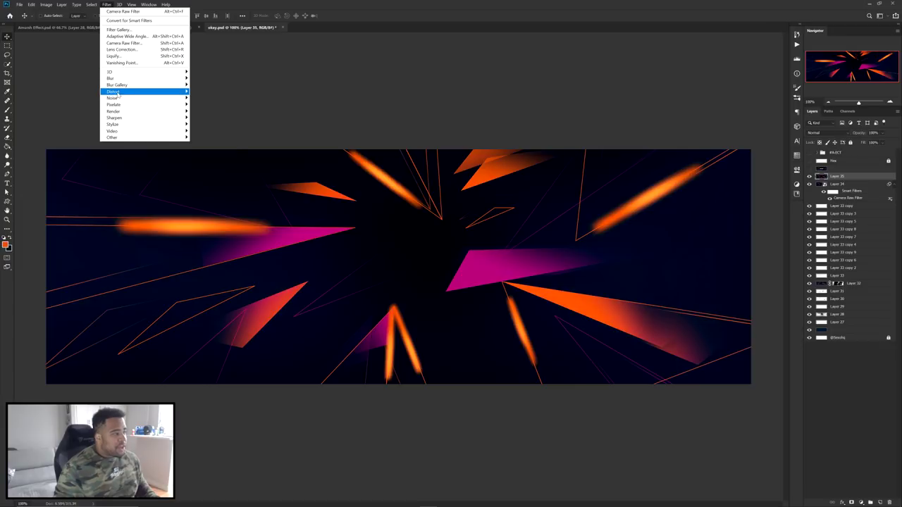
{"action": "mouse_move", "coordinate": [117, 93]}
{"action": "left_click", "coordinate": [210, 92]}
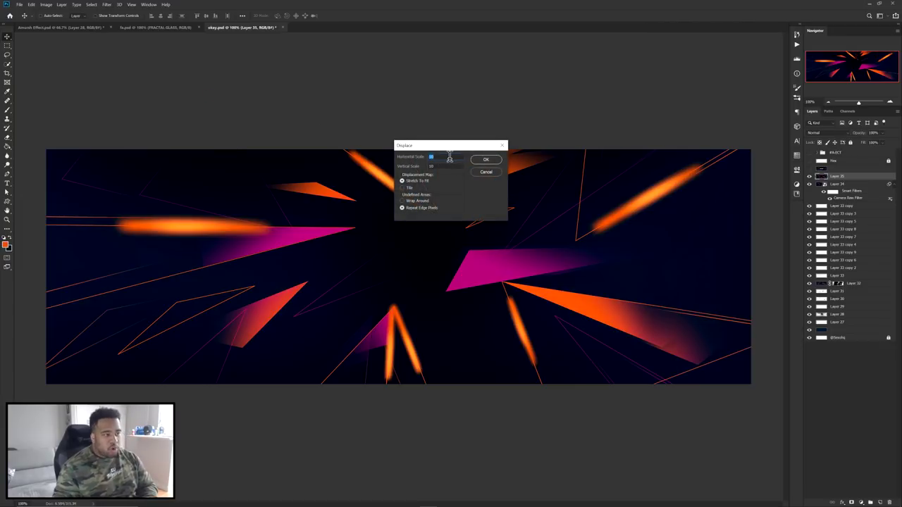
{"action": "type", "text": "25"}
{"action": "key", "text": "Tab"}
{"action": "type", "text": "25"}
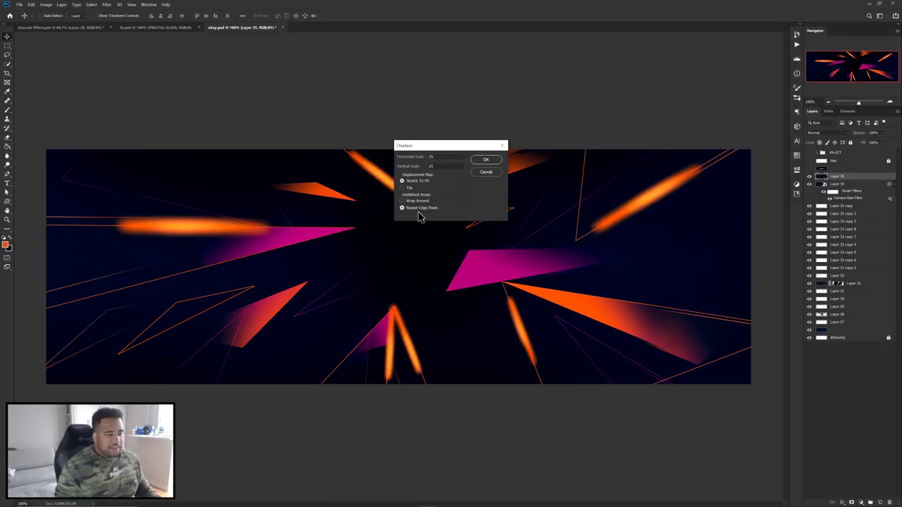
{"action": "left_click", "coordinate": [485, 161]}
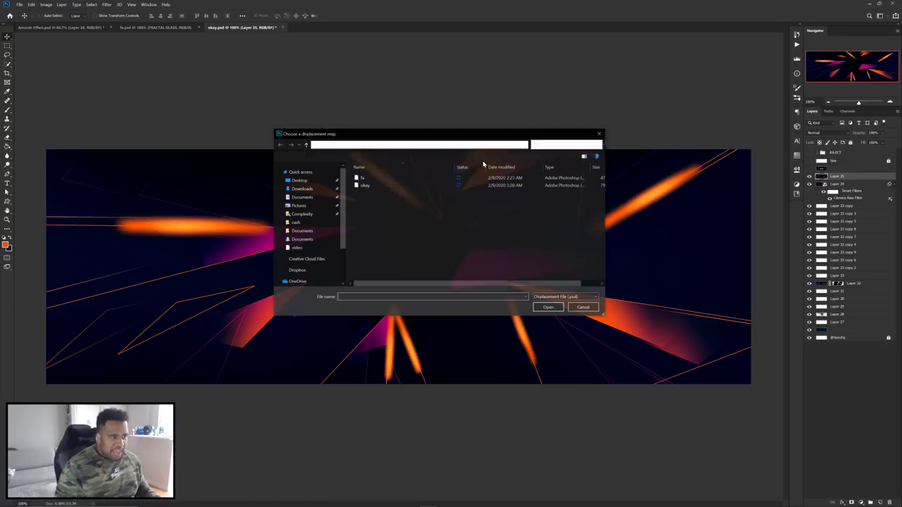
{"action": "left_click", "coordinate": [381, 184]}
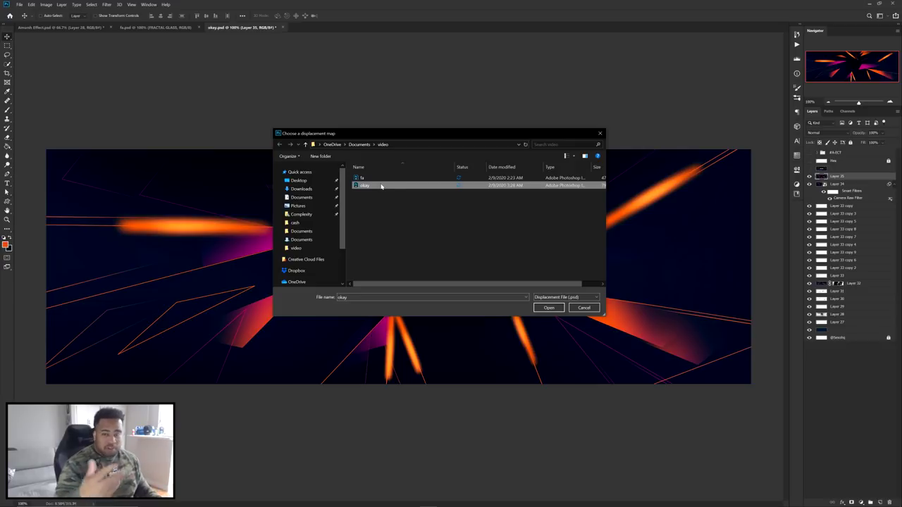
{"action": "left_click", "coordinate": [548, 307]}
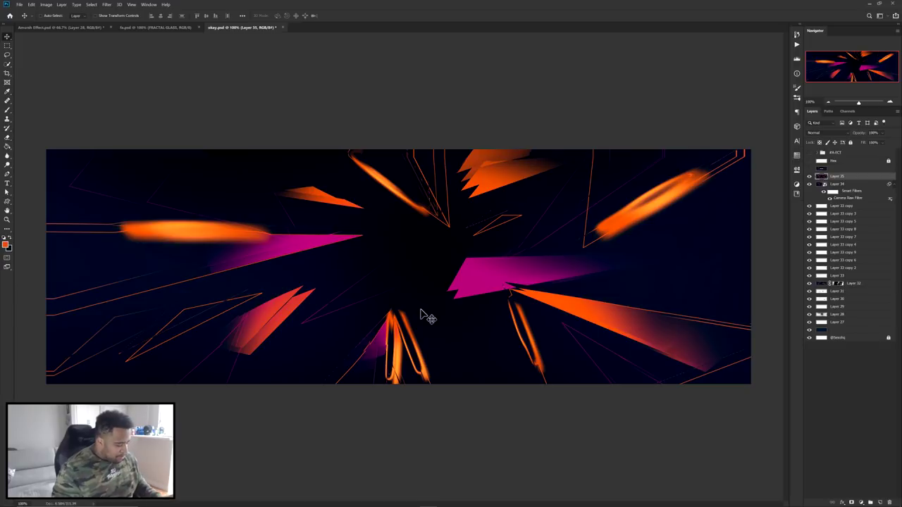
Stamp the displaced artwork into another new layer on top of it.
{"action": "key", "text": "ctrl+shift+alt+e"}
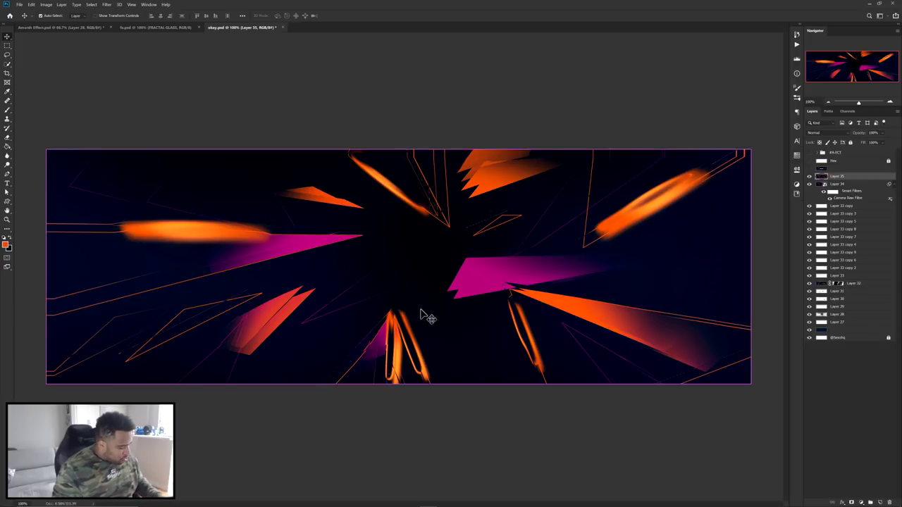
{"action": "left_click_drag", "start_coordinate": [448, 218], "coordinate": [493, 212]}
{"action": "key", "text": "ctrl+z"}
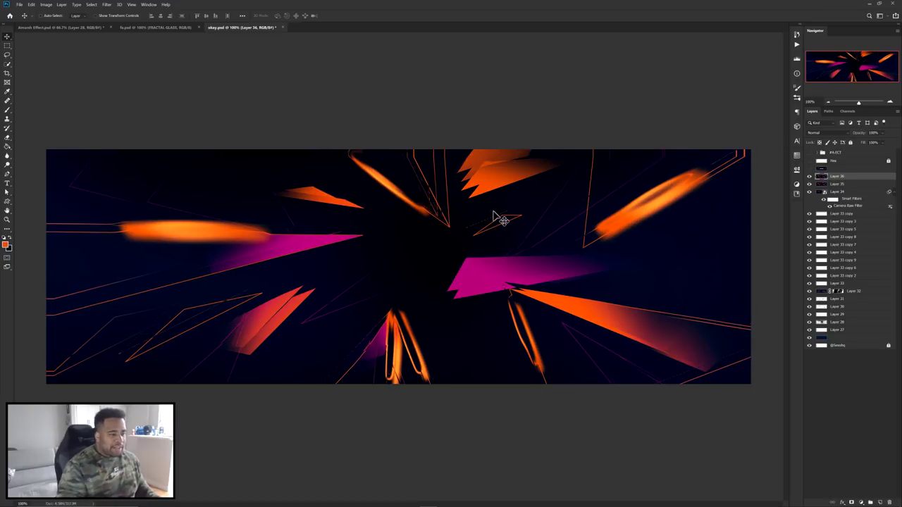
{"action": "left_click", "coordinate": [107, 5]}
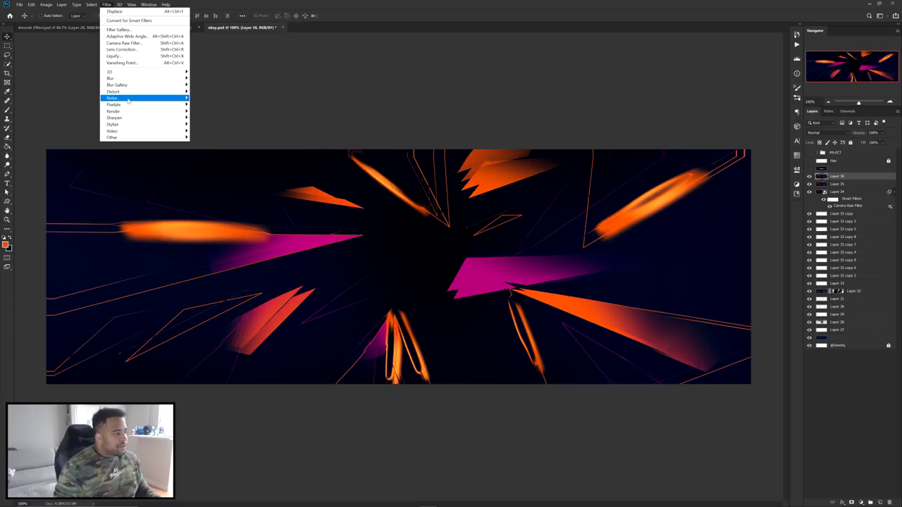
{"action": "mouse_move", "coordinate": [123, 91]}
{"action": "left_click", "coordinate": [207, 92]}
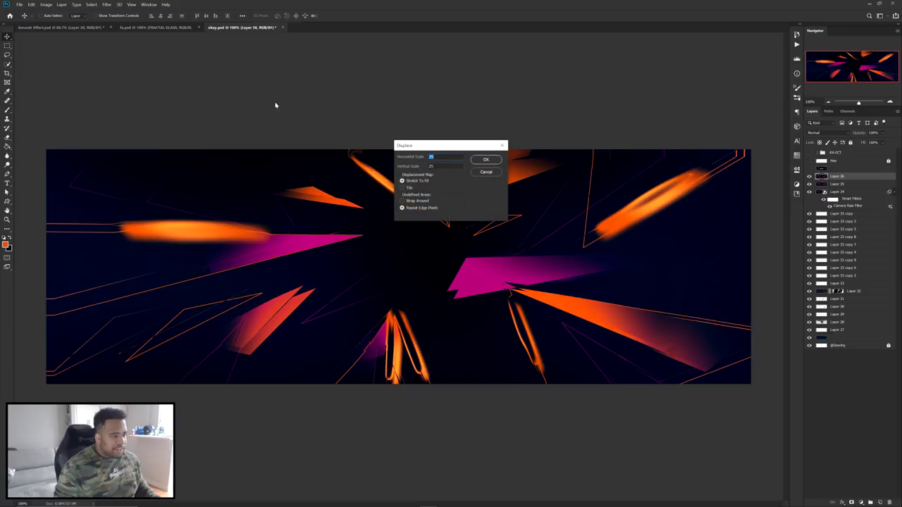
{"action": "left_click", "coordinate": [487, 173]}
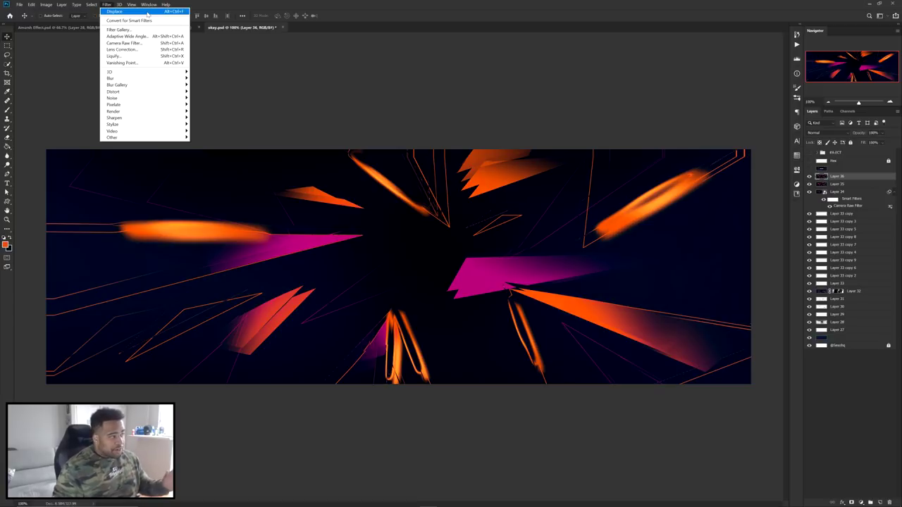
Repeat the last Displace filter on the newly stamped top layer.
{"action": "left_click", "coordinate": [141, 11]}
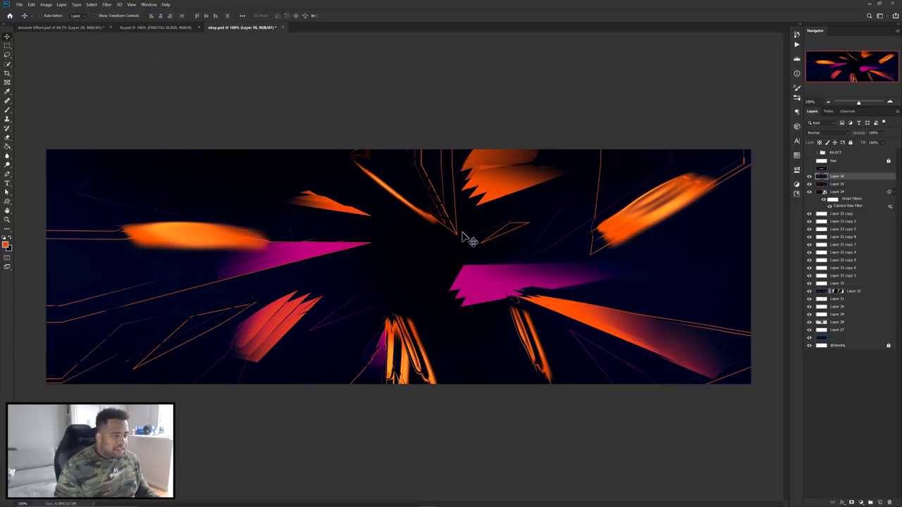
{"action": "left_click_drag", "start_coordinate": [474, 208], "coordinate": [451, 190]}
{"action": "key", "text": "ctrl+z"}
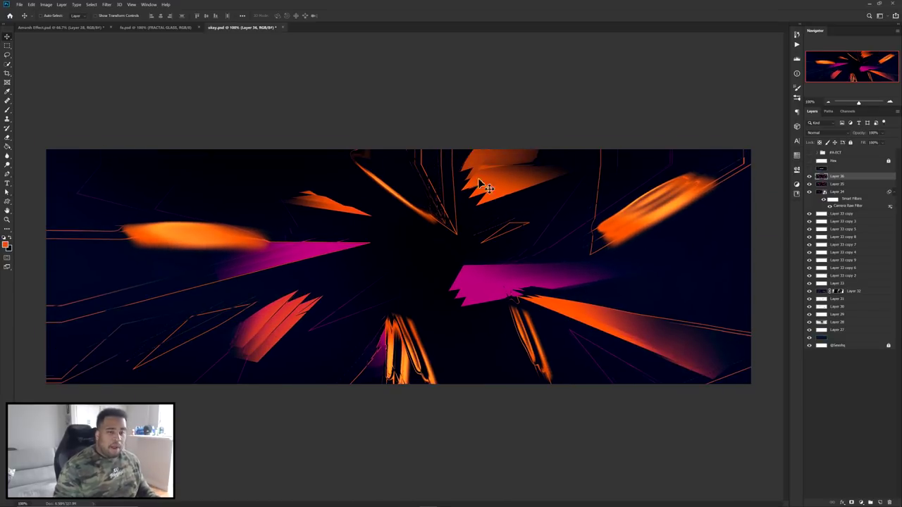
Set the doubly displaced layer's blend mode to Darker Color and resize and reposition it with Free Transform.
{"action": "left_click", "coordinate": [819, 134]}
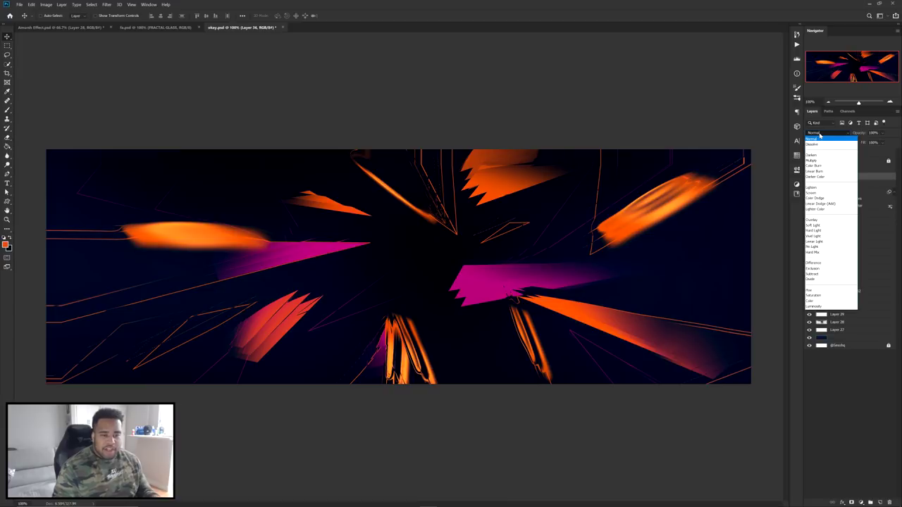
{"action": "left_click", "coordinate": [821, 177]}
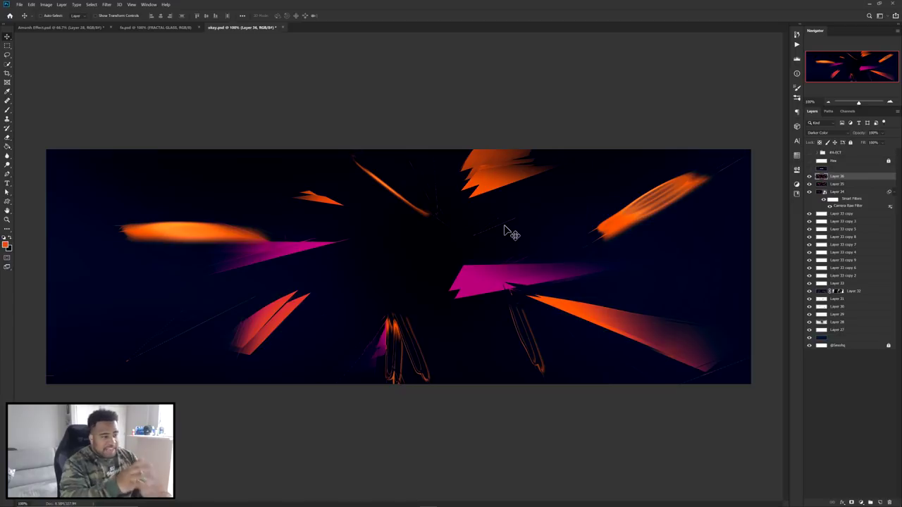
{"action": "key", "text": "ctrl+t"}
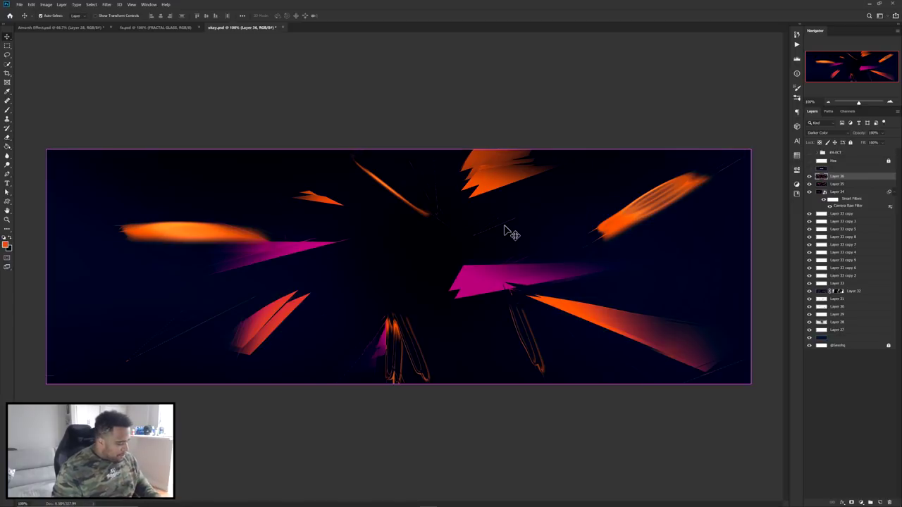
{"action": "left_click_drag", "start_coordinate": [751, 267], "coordinate": [855, 268]}
{"action": "left_click_drag", "start_coordinate": [524, 277], "coordinate": [453, 282]}
{"action": "key", "text": "Return"}
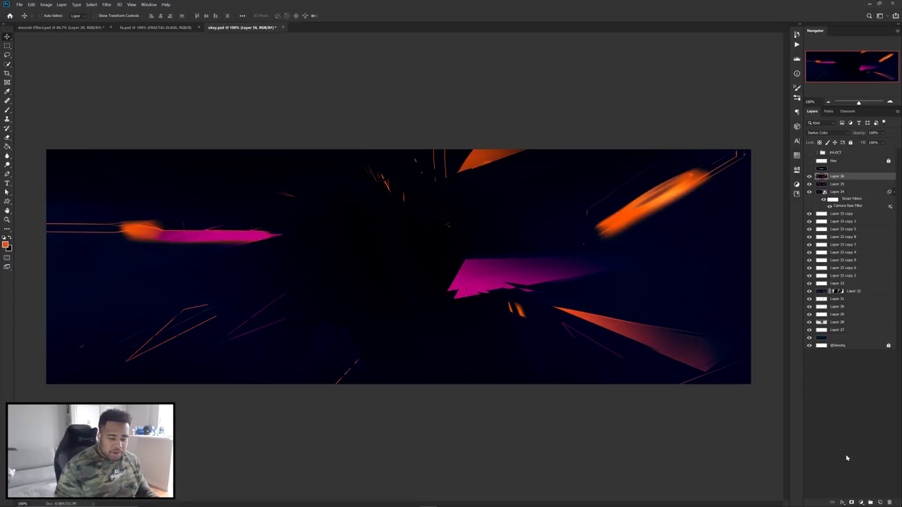
Add a mask to the Darker Color layer and paint black with a soft brush to bring back triangles and streaks across the banner.
{"action": "left_click", "coordinate": [852, 502]}
{"action": "key", "text": "b"}
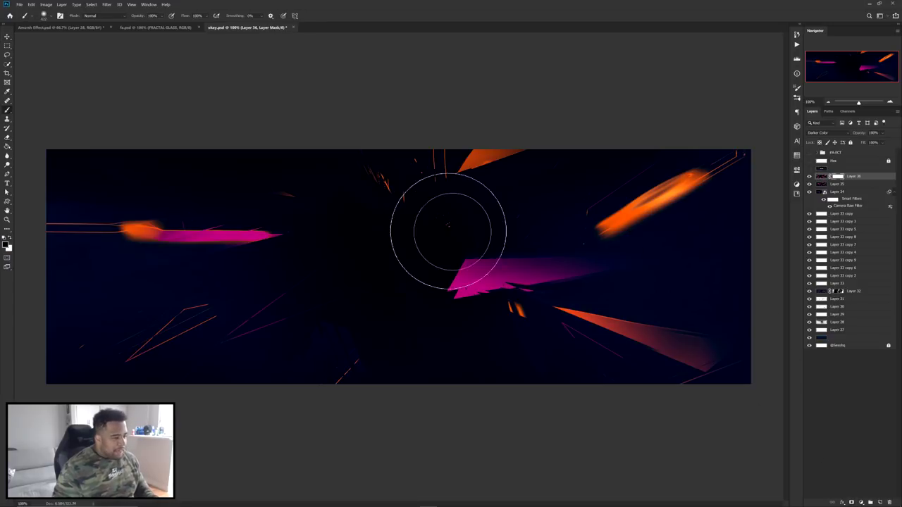
{"action": "left_click_drag", "start_coordinate": [391, 286], "coordinate": [431, 277]}
{"action": "left_click", "coordinate": [409, 328]}
{"action": "left_click", "coordinate": [167, 144]}
{"action": "left_click", "coordinate": [592, 162]}
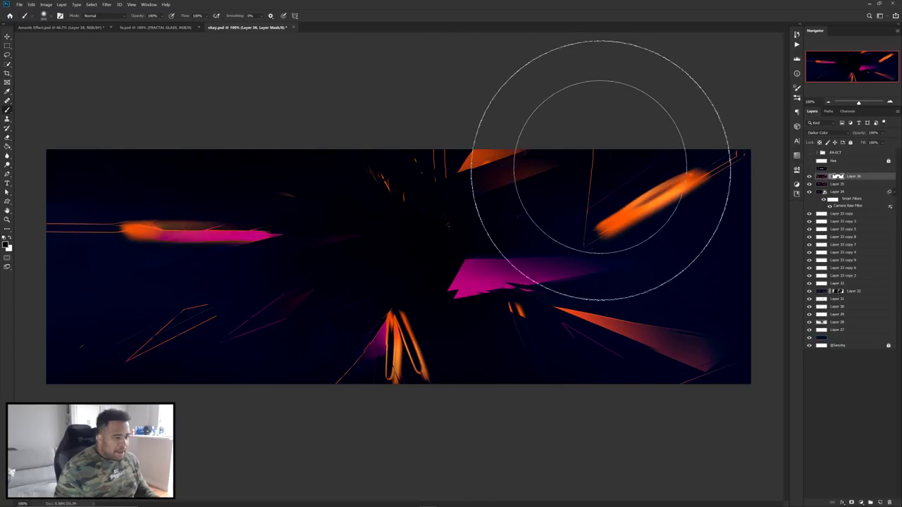
{"action": "left_click_drag", "start_coordinate": [353, 287], "coordinate": [284, 276]}
{"action": "left_click", "coordinate": [104, 197]}
{"action": "left_click", "coordinate": [125, 324]}
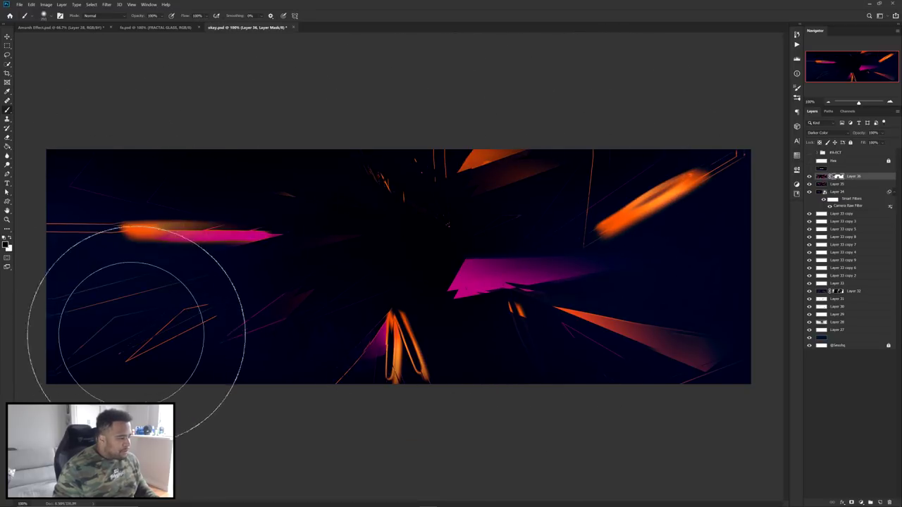
{"action": "left_click_drag", "start_coordinate": [281, 222], "coordinate": [224, 215]}
{"action": "mouse_move", "coordinate": [275, 187]}
{"action": "left_mouse_down"}
{"action": "mouse_move", "coordinate": [309, 222]}
{"action": "mouse_move", "coordinate": [322, 254]}
{"action": "mouse_move", "coordinate": [305, 327]}
{"action": "mouse_move", "coordinate": [403, 332]}
{"action": "left_mouse_up"}
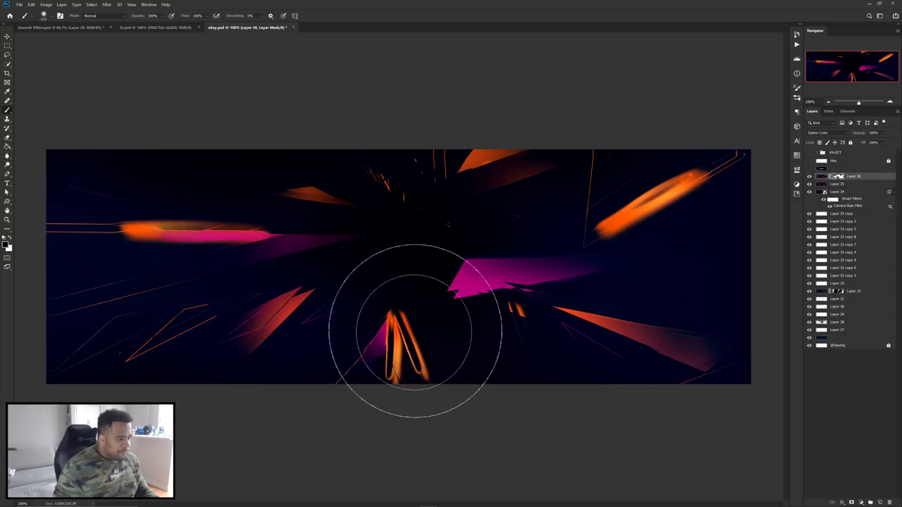
{"action": "left_click_drag", "start_coordinate": [502, 306], "coordinate": [654, 332]}
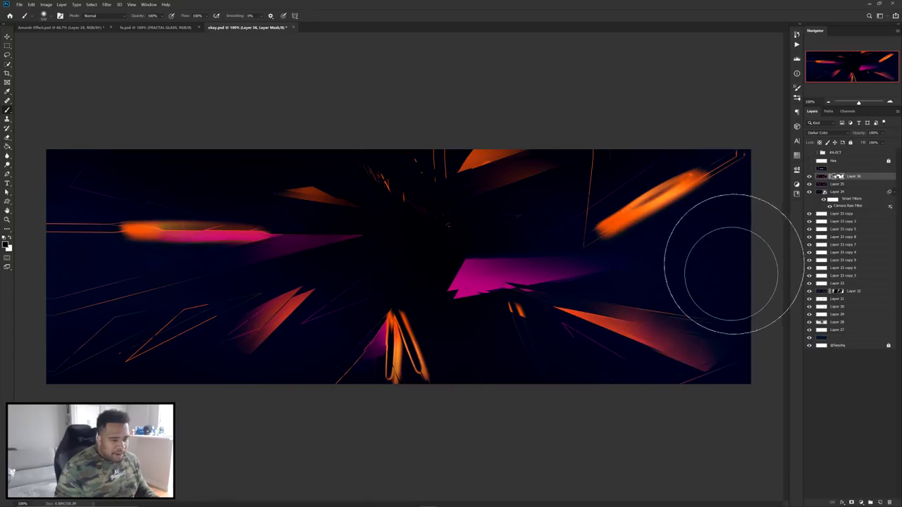
{"action": "left_click_drag", "start_coordinate": [421, 261], "coordinate": [399, 261]}
{"action": "left_click_drag", "start_coordinate": [307, 193], "coordinate": [322, 161]}
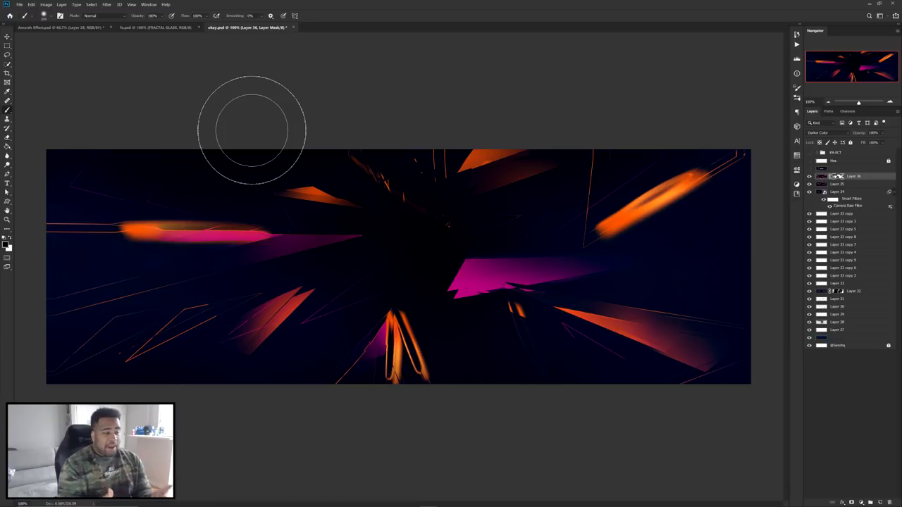
Add the title text MINUTE near the middle of the banner and colour it white.
{"action": "key", "text": "t"}
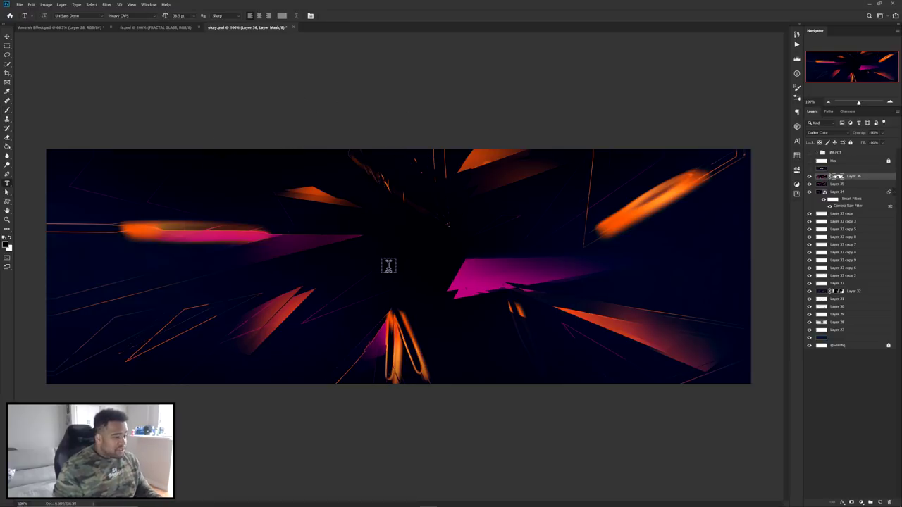
{"action": "left_click", "coordinate": [387, 264]}
{"action": "type", "text": "MINUTE"}
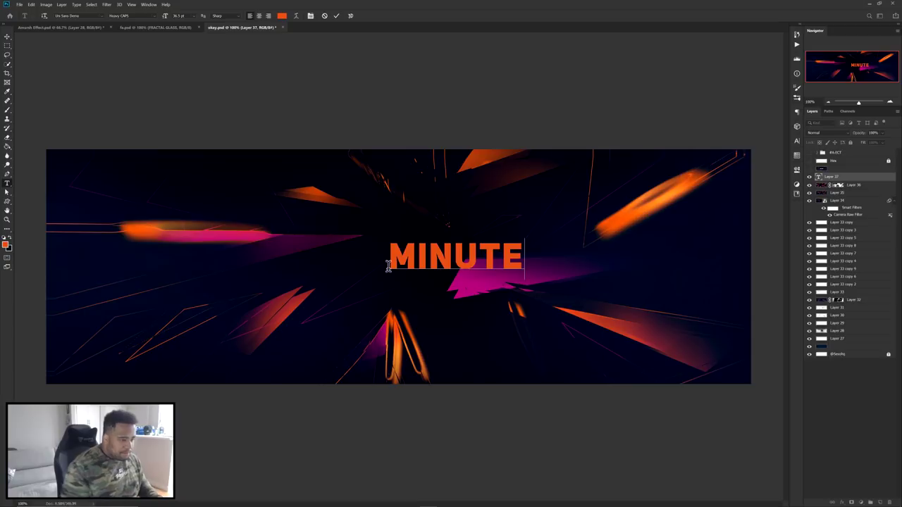
{"action": "key", "text": "ctrl+a"}
{"action": "left_click", "coordinate": [285, 16]}
{"action": "left_click_drag", "start_coordinate": [583, 255], "coordinate": [469, 179]}
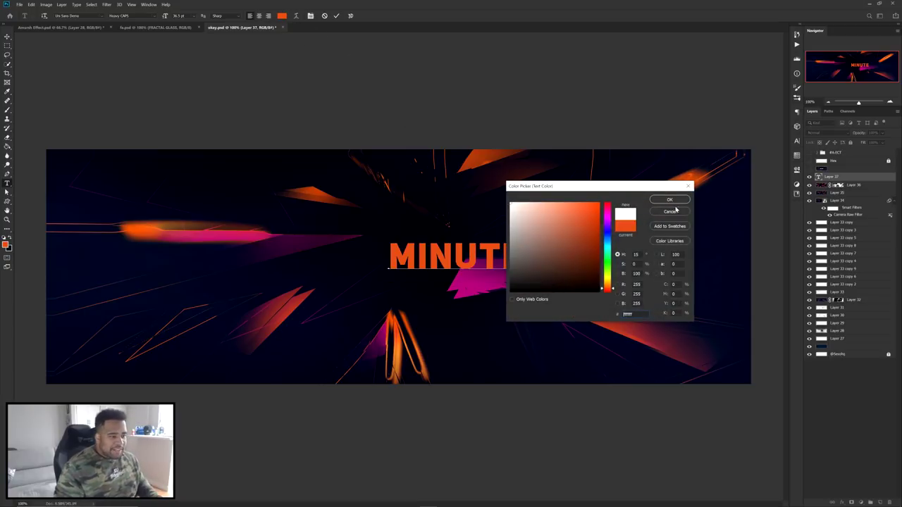
{"action": "left_click", "coordinate": [673, 200]}
Set the MINUTE title in the Monument Extended font and move it to the centre of the banner.
{"action": "left_click", "coordinate": [796, 141]}
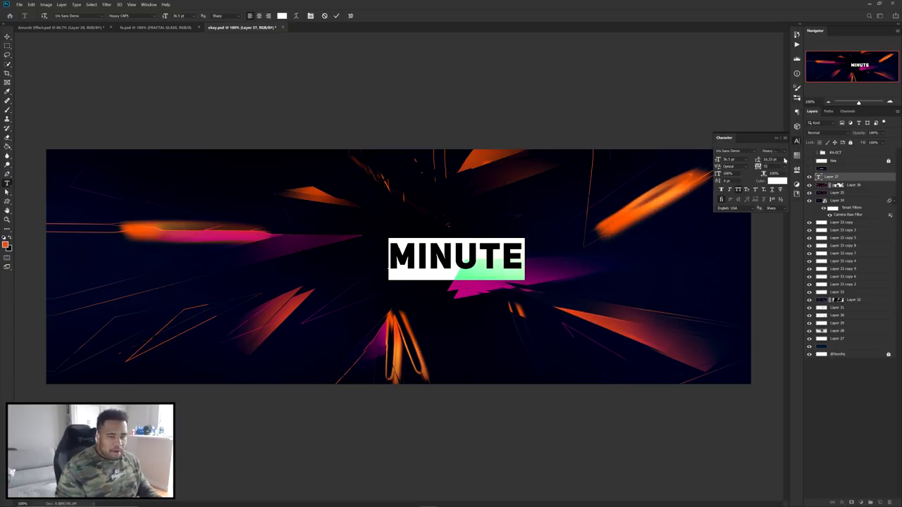
{"action": "left_click", "coordinate": [754, 152]}
{"action": "left_click", "coordinate": [751, 172]}
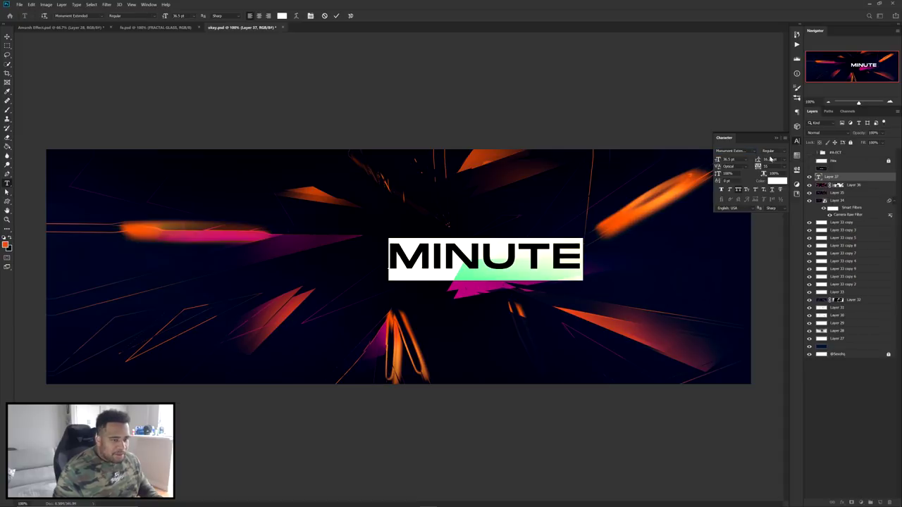
{"action": "key", "text": "ctrl+Return"}
{"action": "left_click_drag", "start_coordinate": [528, 253], "coordinate": [443, 291]}
Add the subtitle BANNER in Monument Extended Regular, scale it well below the title's size and place it beneath MINUTE.
{"action": "double_click", "coordinate": [451, 300]}
{"action": "type", "text": "BANNER"}
{"action": "key", "text": "ctrl+a"}
{"action": "left_click", "coordinate": [769, 151]}
{"action": "left_click", "coordinate": [771, 159]}
{"action": "left_click", "coordinate": [336, 15]}
{"action": "key", "text": "ctrl+t"}
{"action": "left_click_drag", "start_coordinate": [517, 271], "coordinate": [449, 291]}
{"action": "key", "text": "Return"}
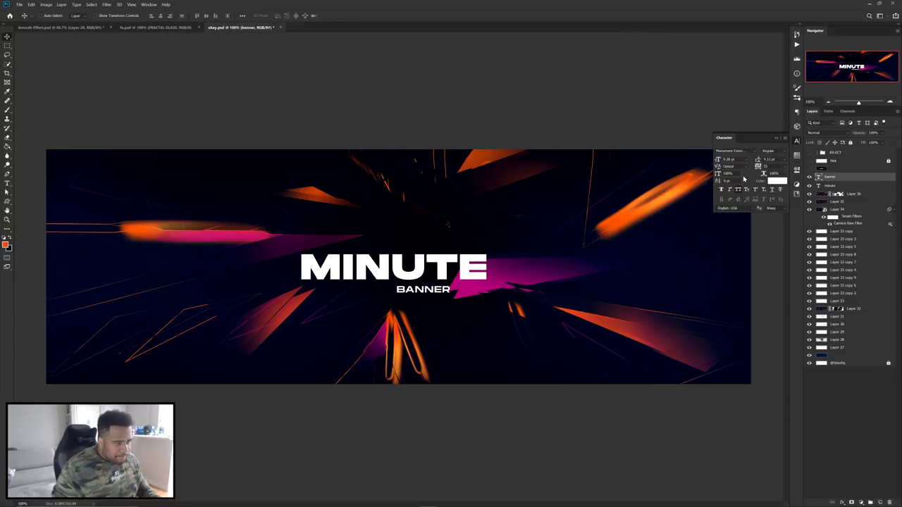
Change the BANNER subtitle's font to Arame and its colour to orange ff7321 sampled from the upper-right streak.
{"action": "left_click", "coordinate": [753, 151]}
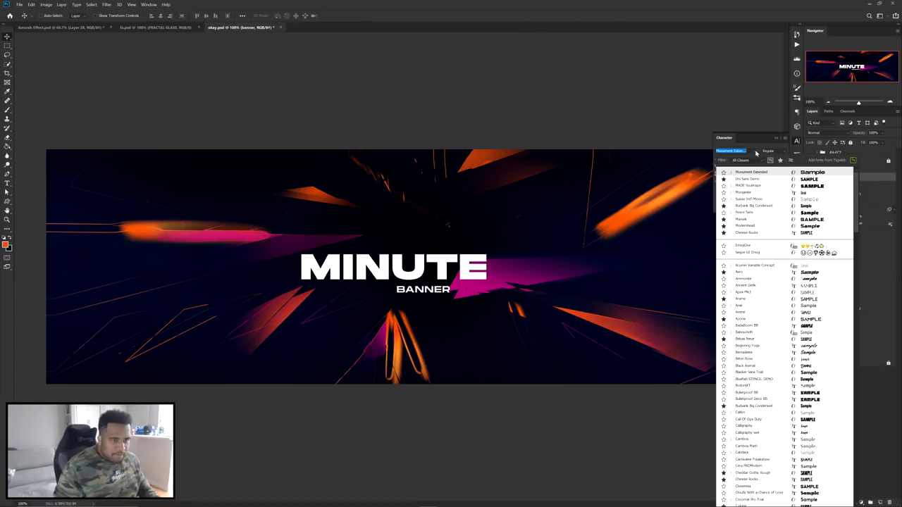
{"action": "left_click", "coordinate": [742, 299]}
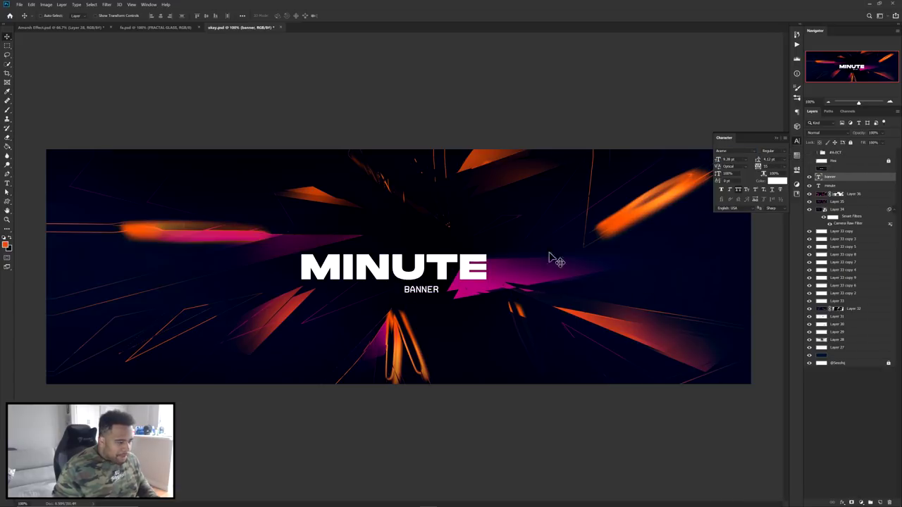
{"action": "left_click", "coordinate": [778, 182]}
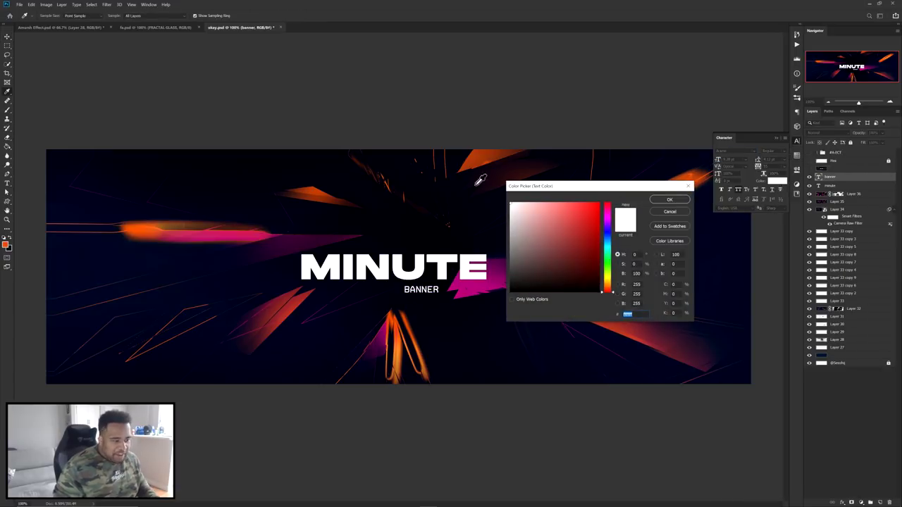
{"action": "left_click_drag", "start_coordinate": [643, 188], "coordinate": [646, 195]}
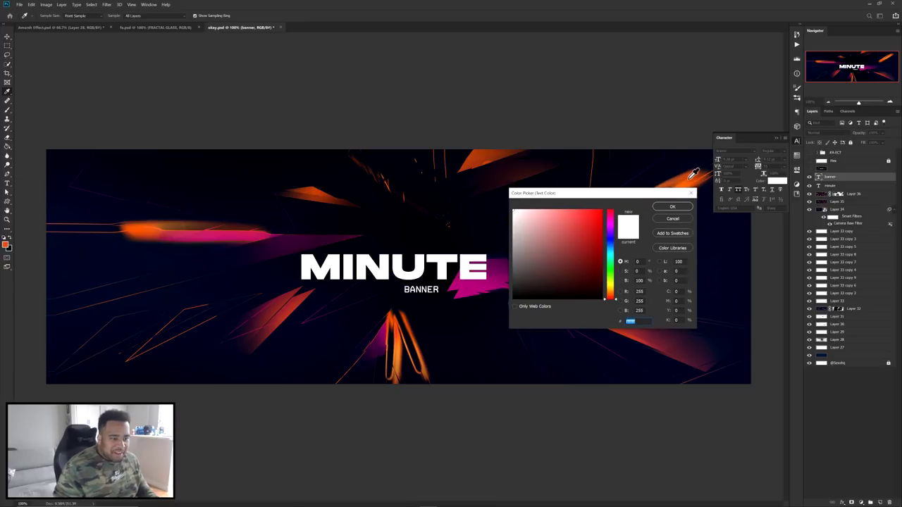
{"action": "left_click", "coordinate": [686, 182]}
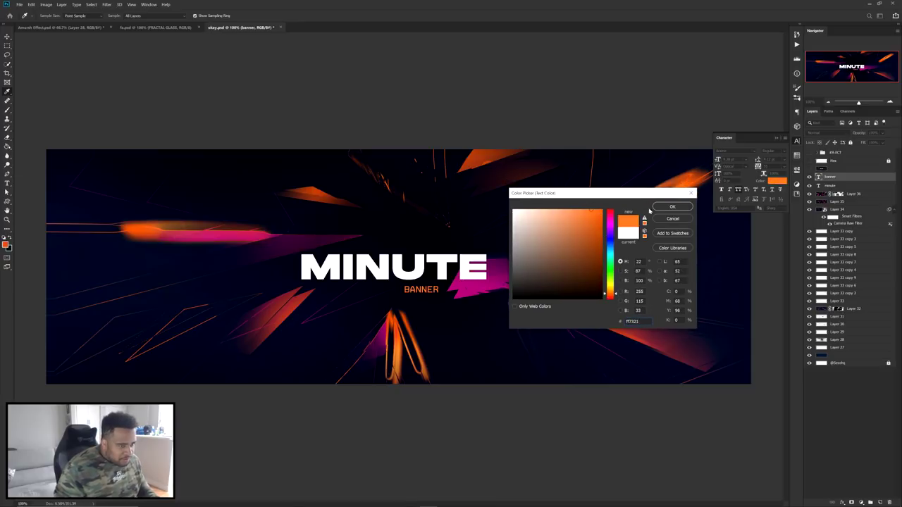
{"action": "left_click", "coordinate": [672, 207]}
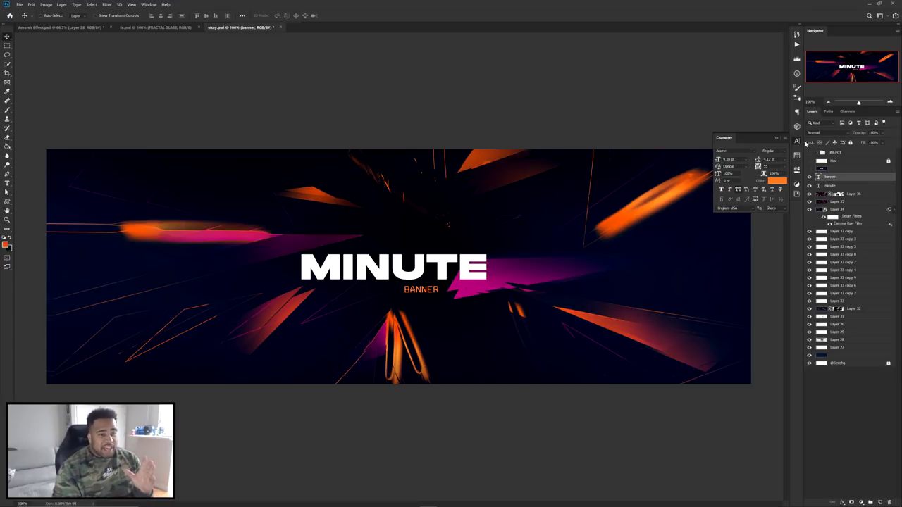
{"action": "left_click", "coordinate": [799, 143]}
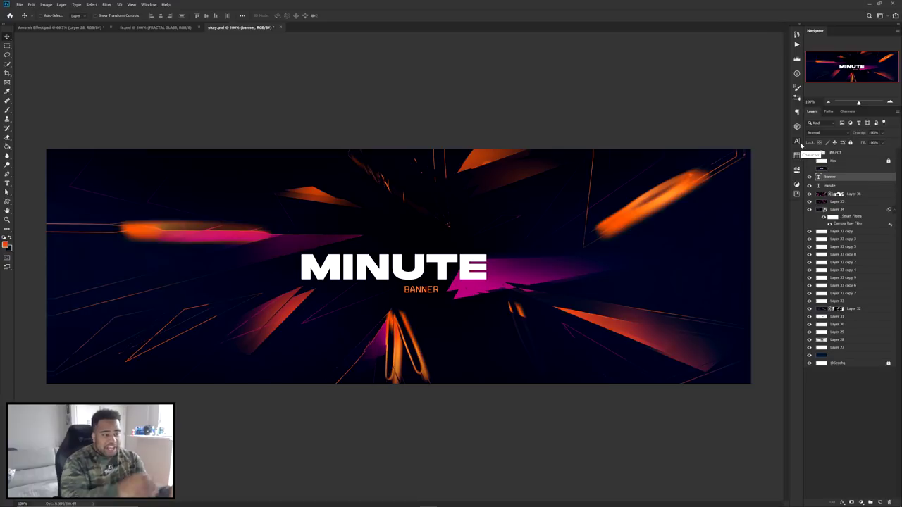